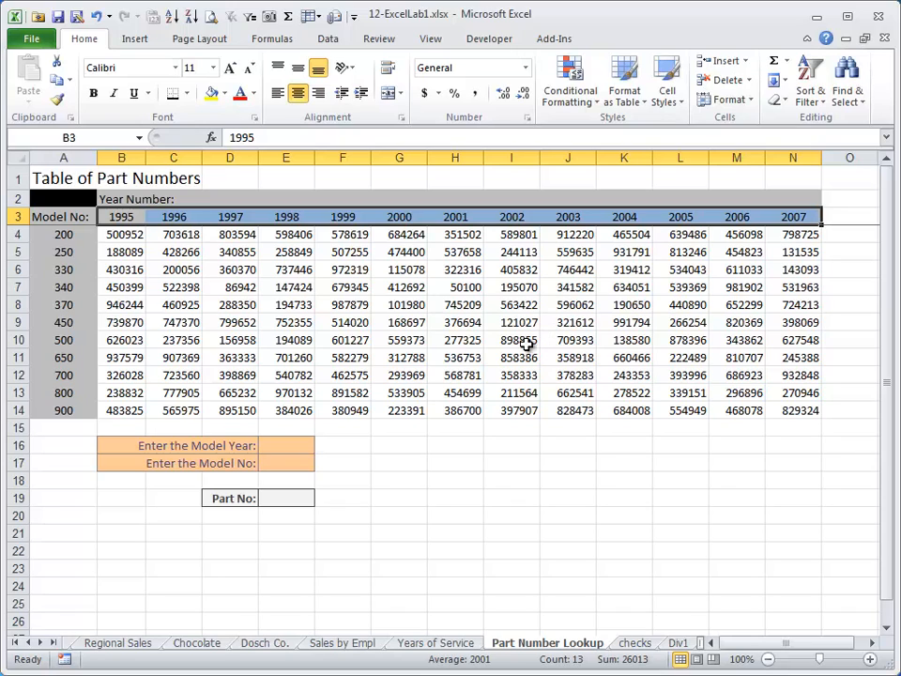
left_click(286, 444)
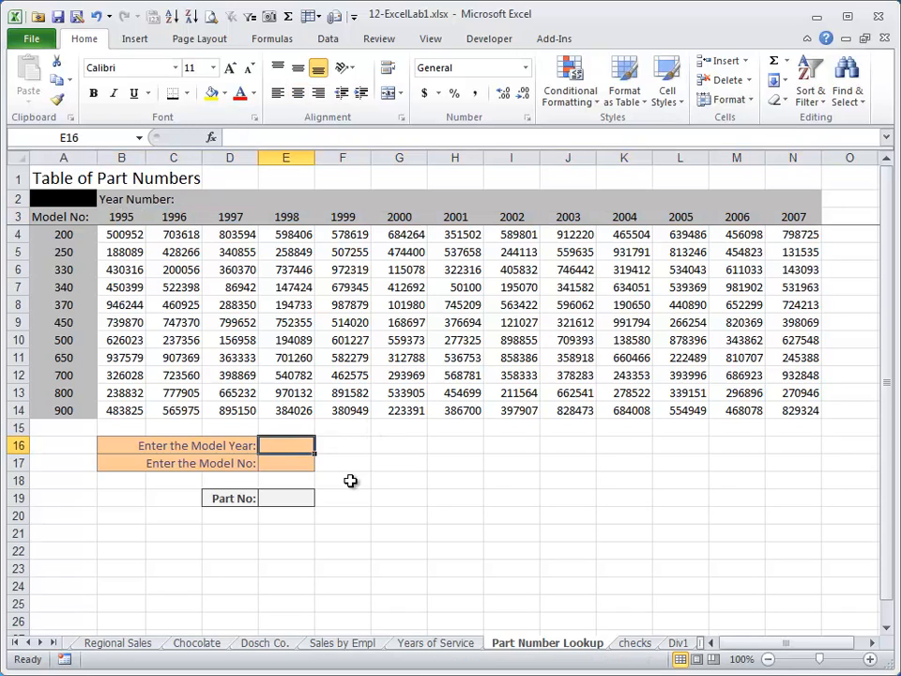
left_click(280, 462)
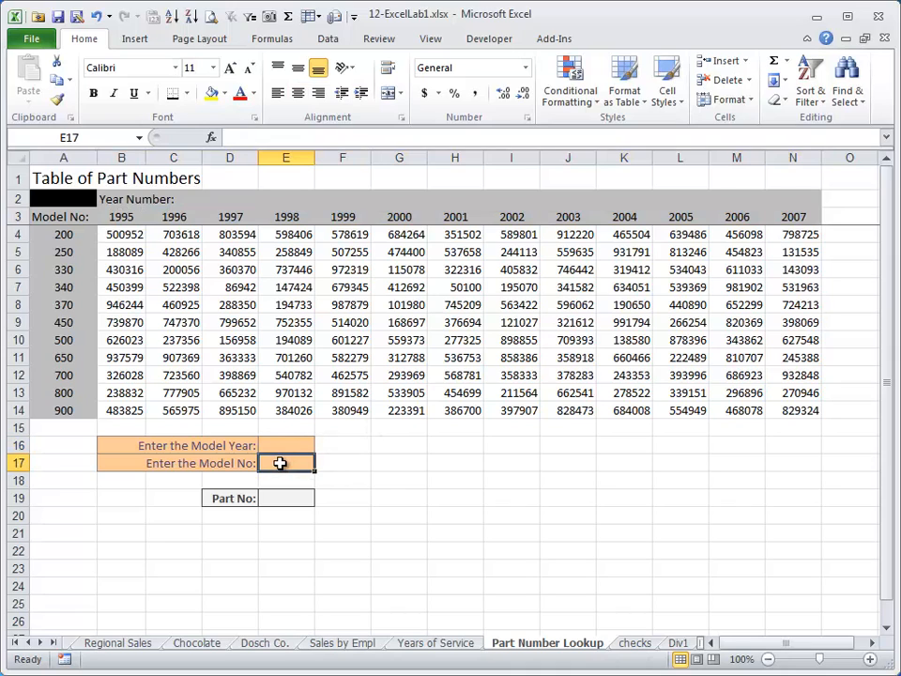
left_click(287, 499)
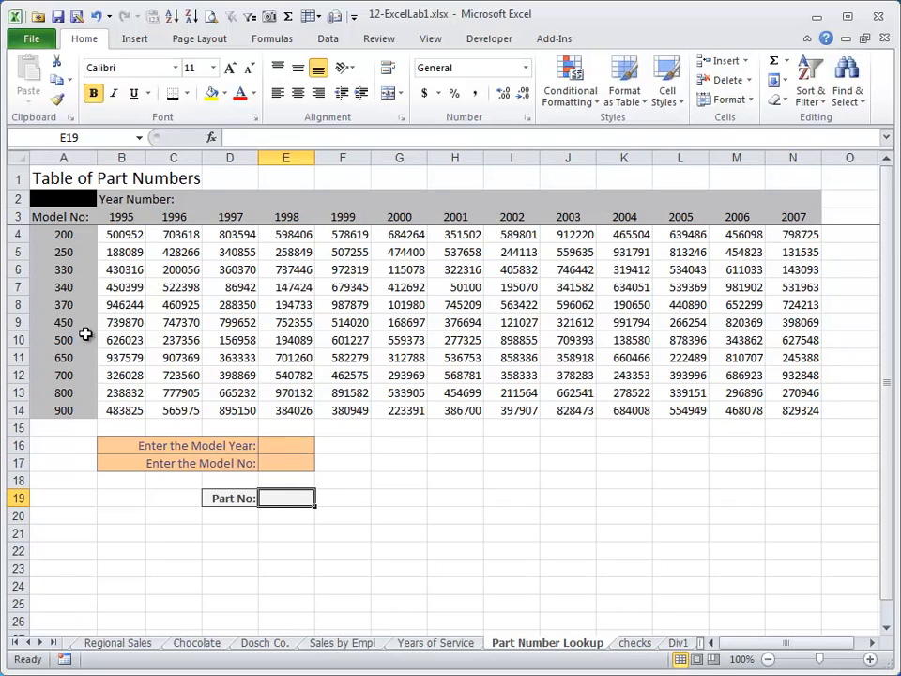
left_click(400, 321)
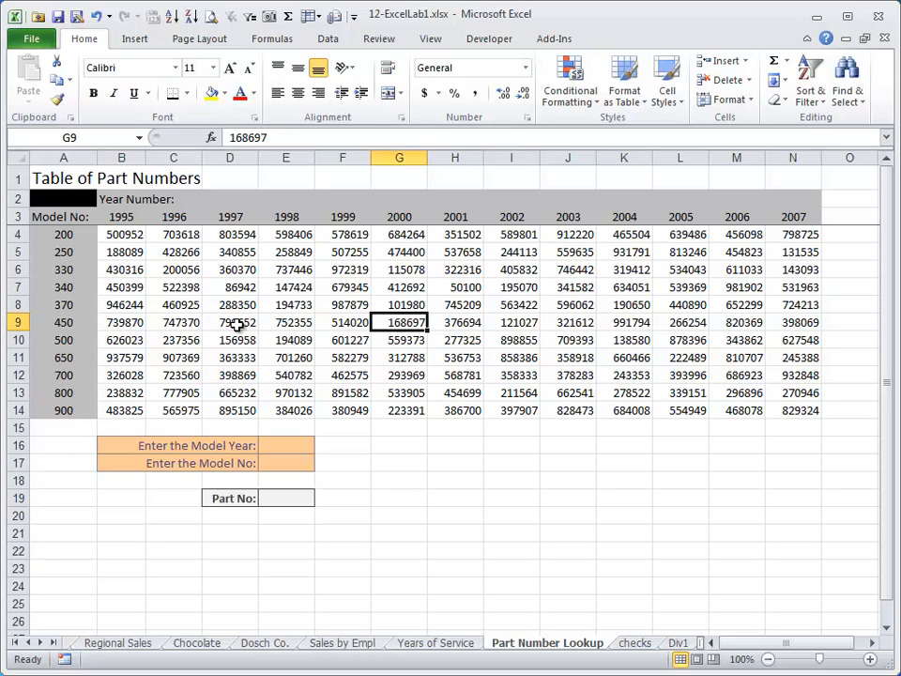
Enter 1998 as the model year in E16 and 250 as the model number in E17
left_click(286, 445)
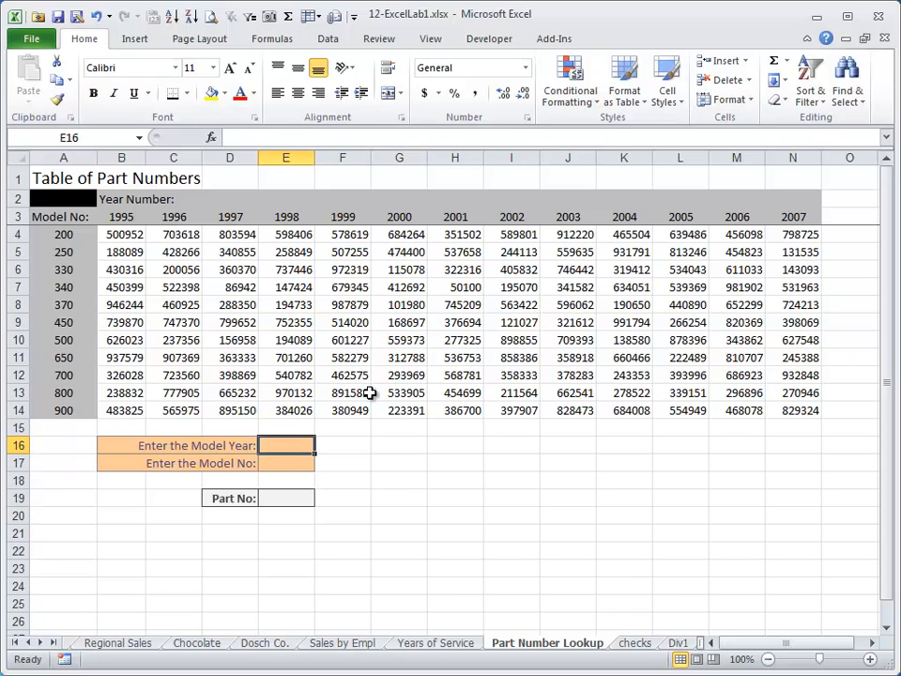
type("1998")
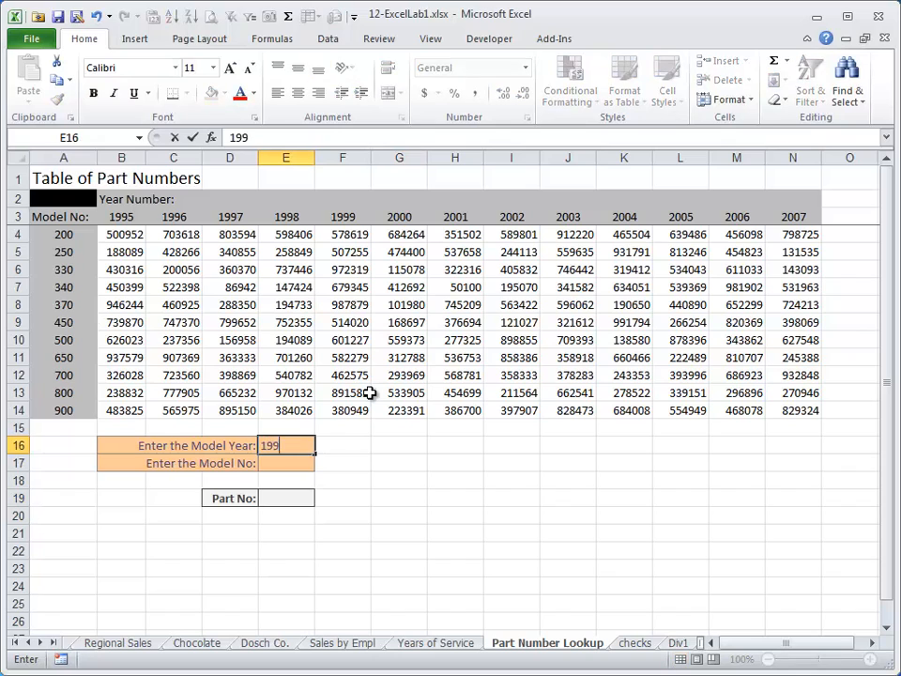
key("Return")
type("250")
key("Return")
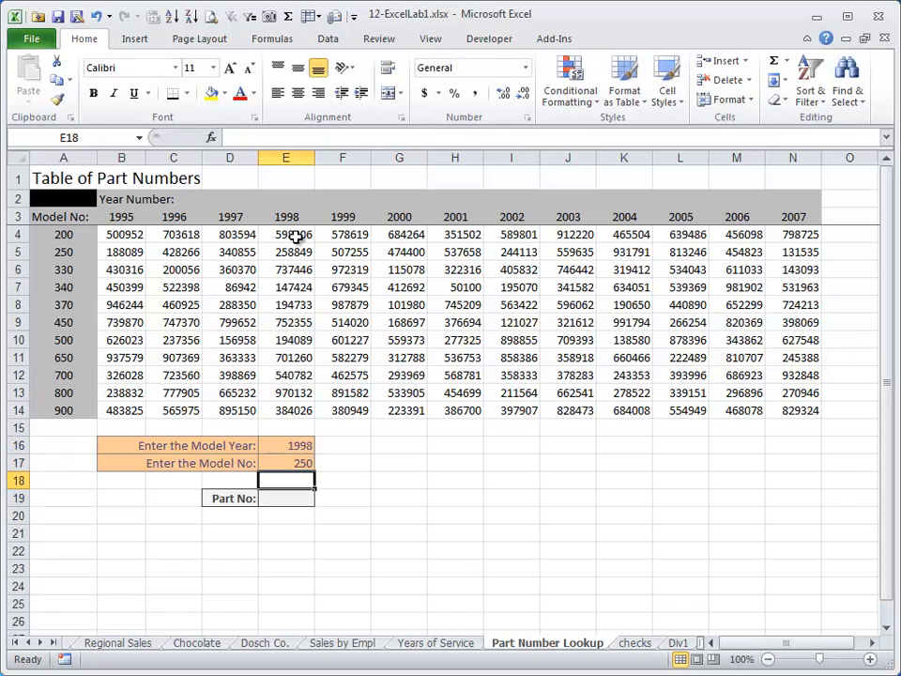
left_click(291, 250)
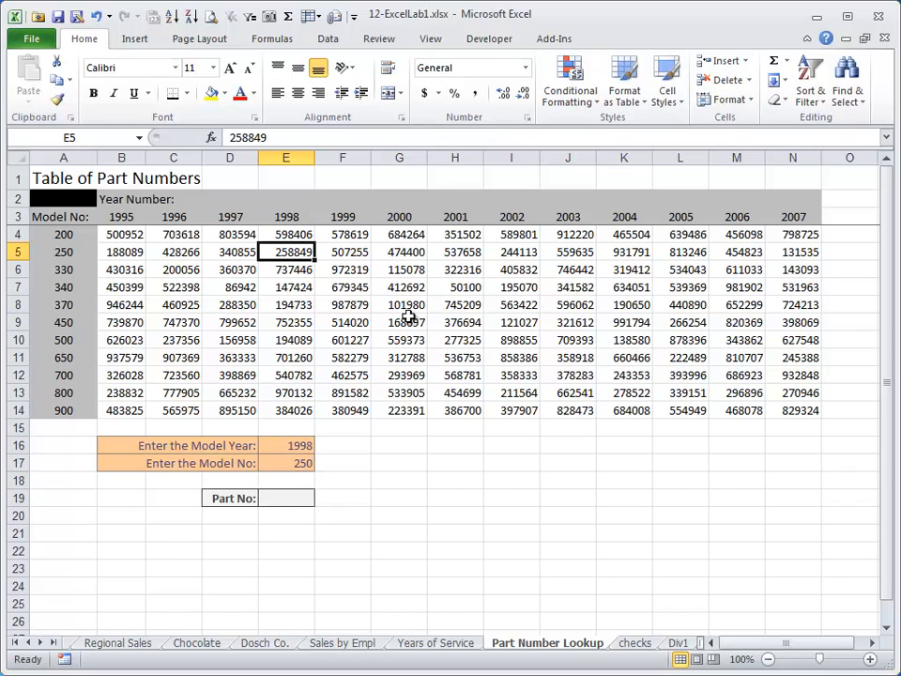
Begin a VLOOKUP formula in the Part No. cell E19 with model number cell E17 as the lookup value
left_click(296, 496)
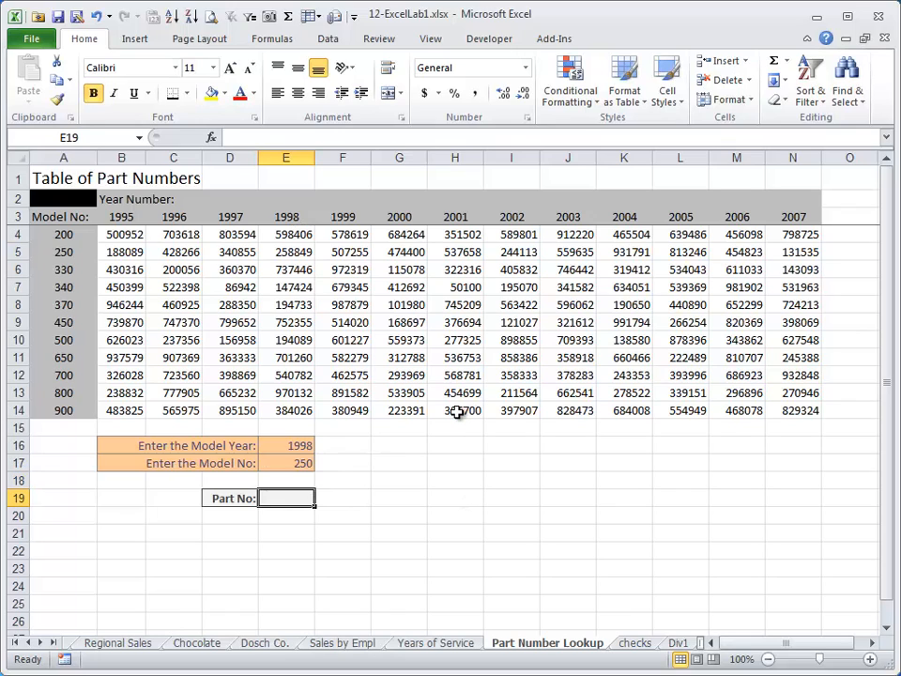
type("=vl")
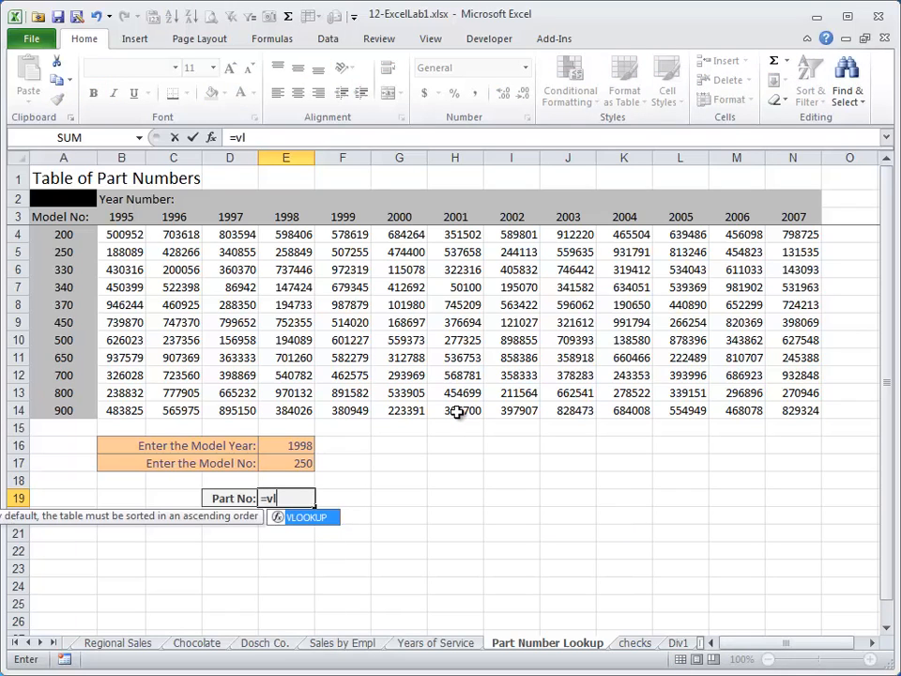
type("ookup(")
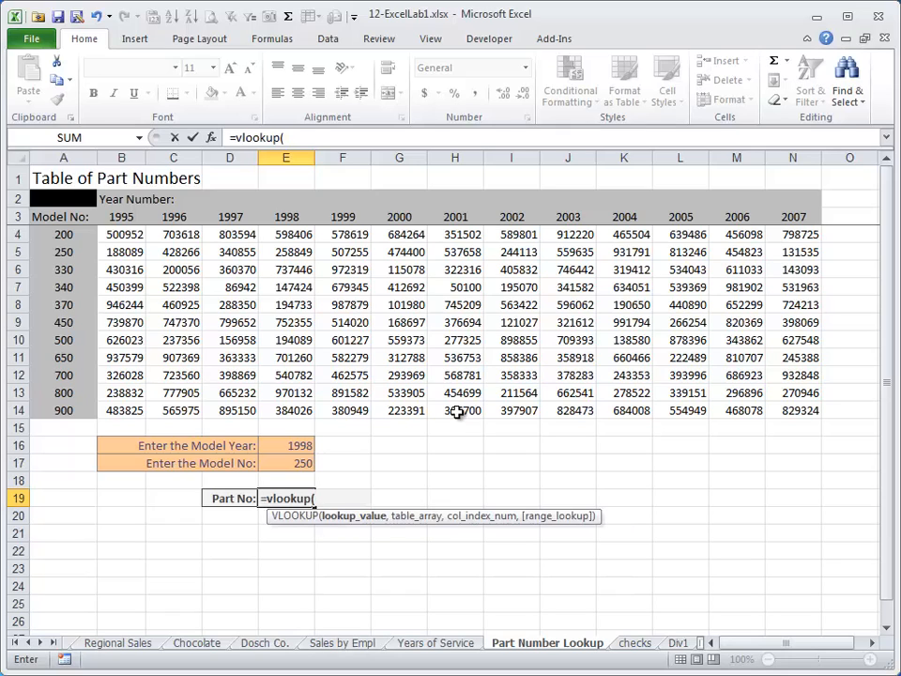
key("Up")
key("Up")
type(",")
Set the VLOOKUP table array to the absolute range $A$4:$N$14, covering the model numbers and all part numbers
key("Up")
key("Up")
key("Up")
key("Up")
key("Up")
key("Up")
key("Up")
key("Up")
key("Up")
key("Up")
key("Up")
key("Up")
key("Up")
key("Up")
key("Up")
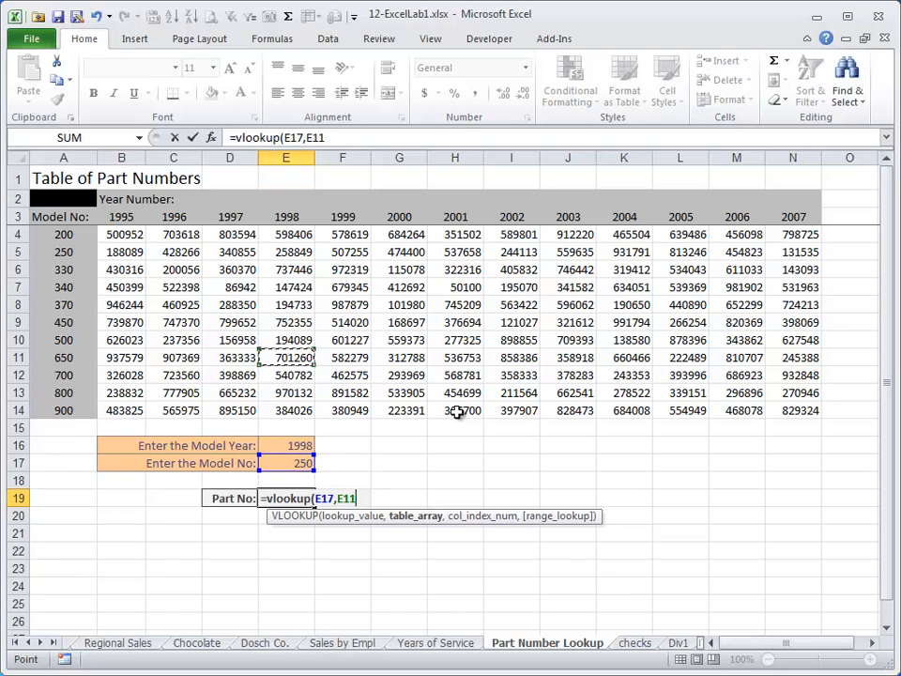
key("Left")
key("Left")
key("Left")
key("Left")
key("shift+Down")
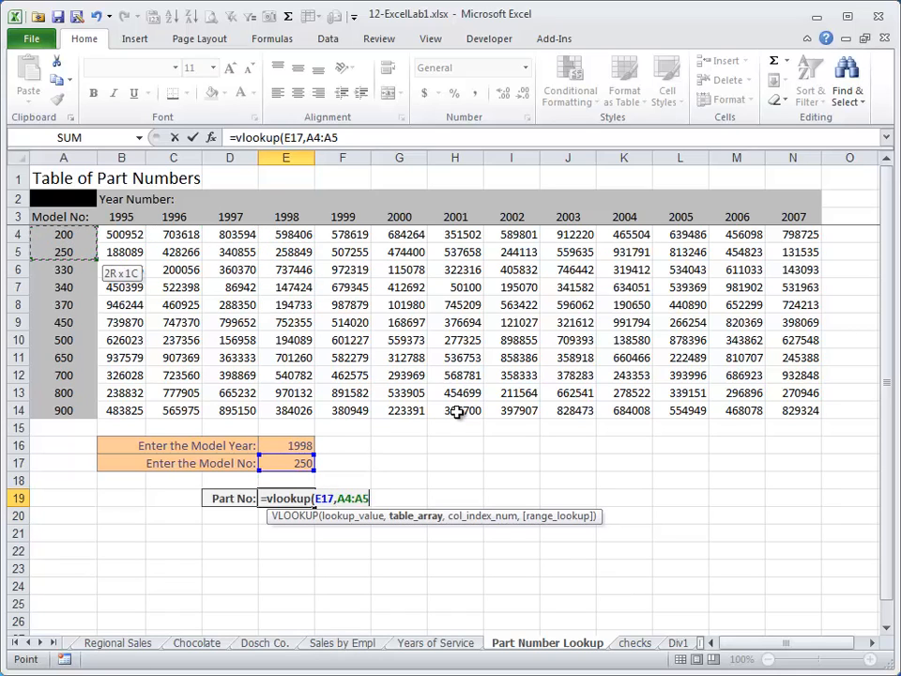
key("ctrl+shift+Down")
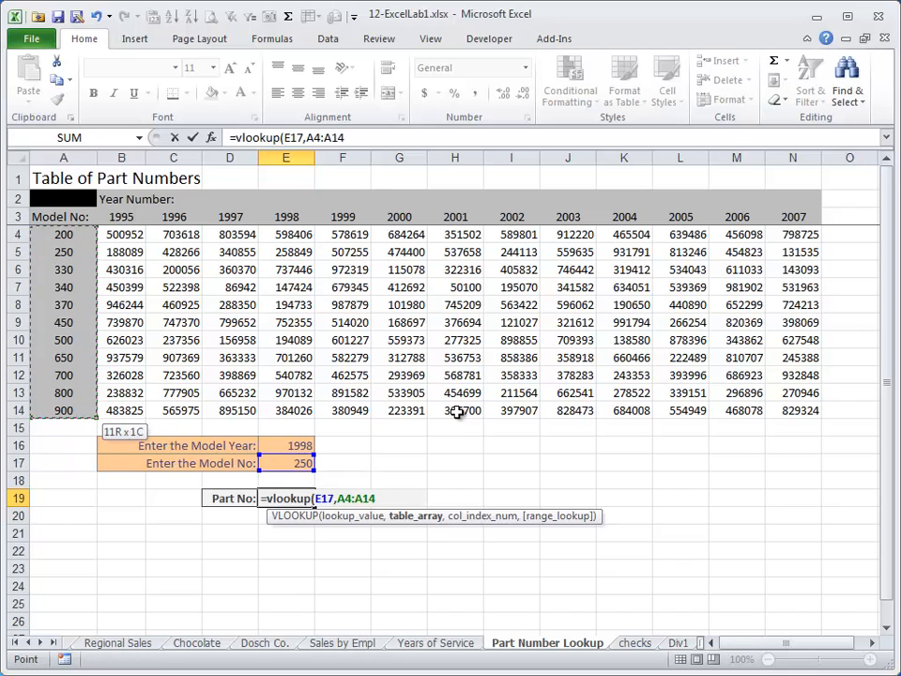
key("shift+Right")
key("shift+Right")
key("shift+Right")
key("shift+Right")
key("shift+Left")
key("shift+Left")
key("shift+Left")
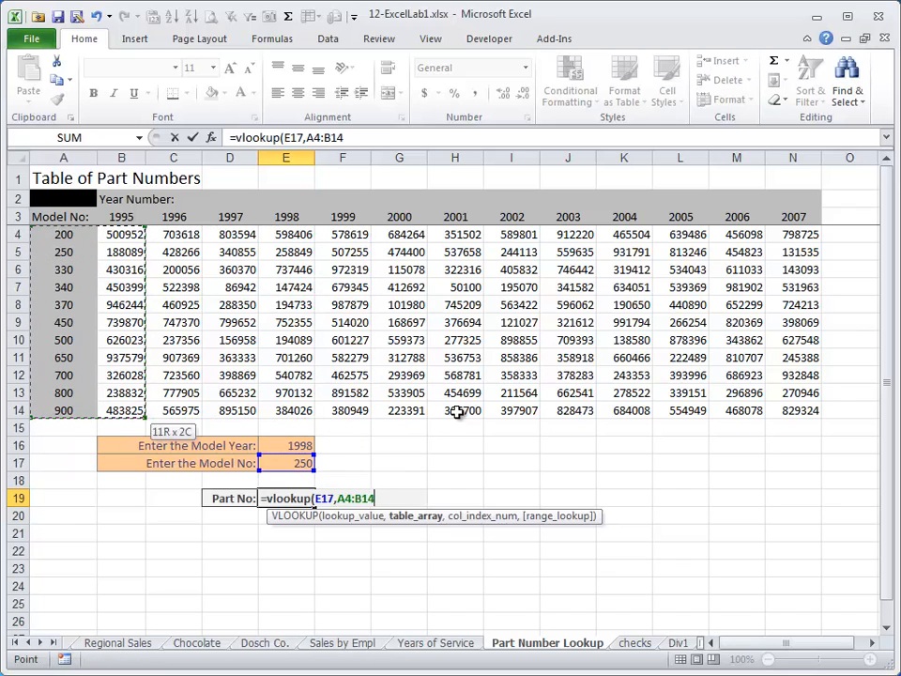
key("shift+Left")
key("shift+Right")
key("shift+Right")
key("shift+Right")
key("shift+Right")
key("shift+Right")
key("shift+Right")
key("shift+Right")
key("shift+Right")
key("shift+Right")
key("shift+Right")
key("shift+Right")
key("shift+Right")
key("shift+Right")
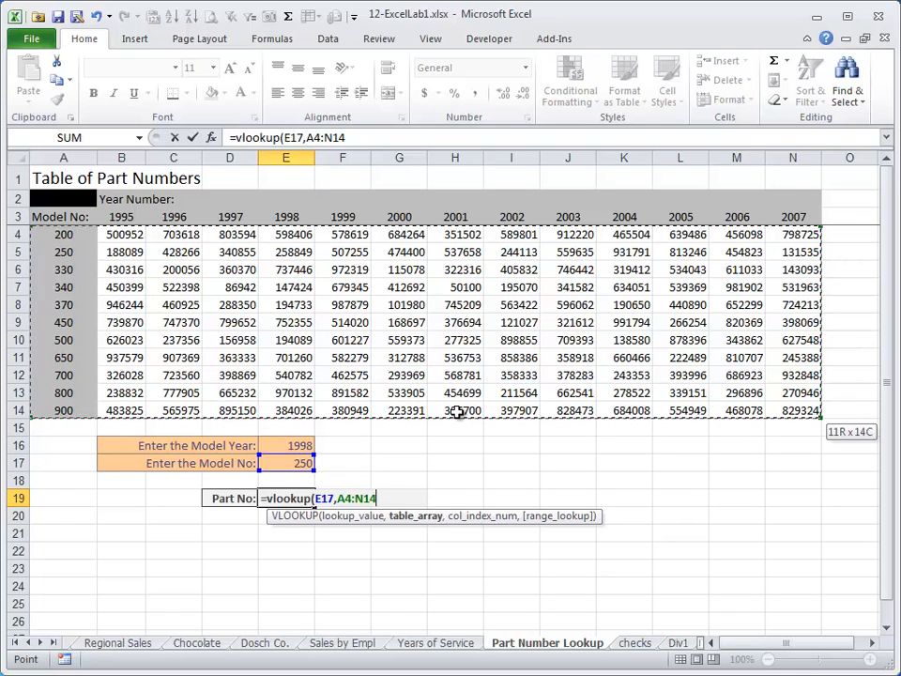
key("F4")
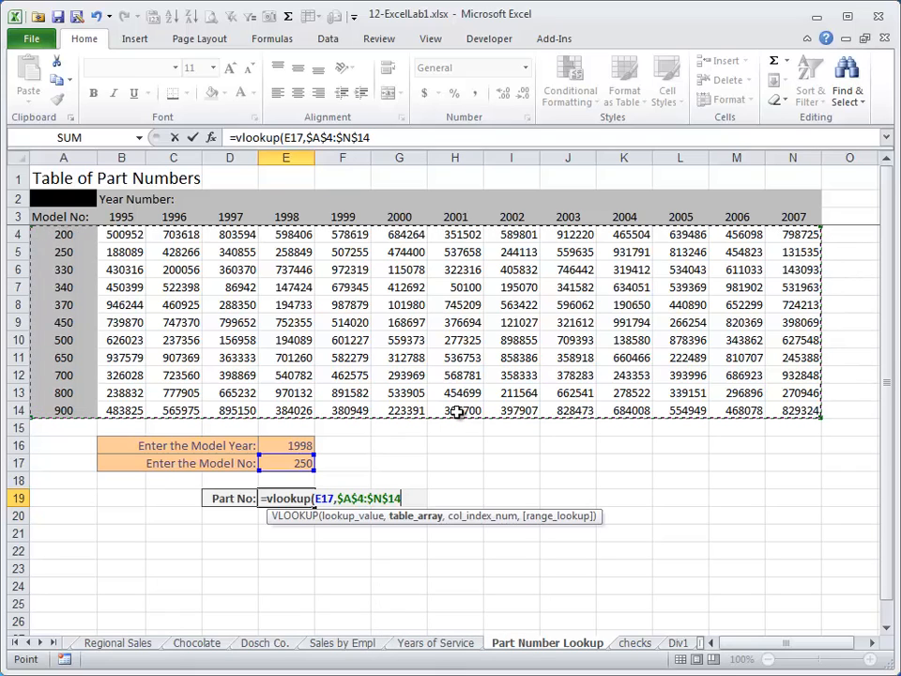
Complete the Part No. VLOOKUP with column index 5 and FALSE for an exact match, and check it against cell E5
type(",5")
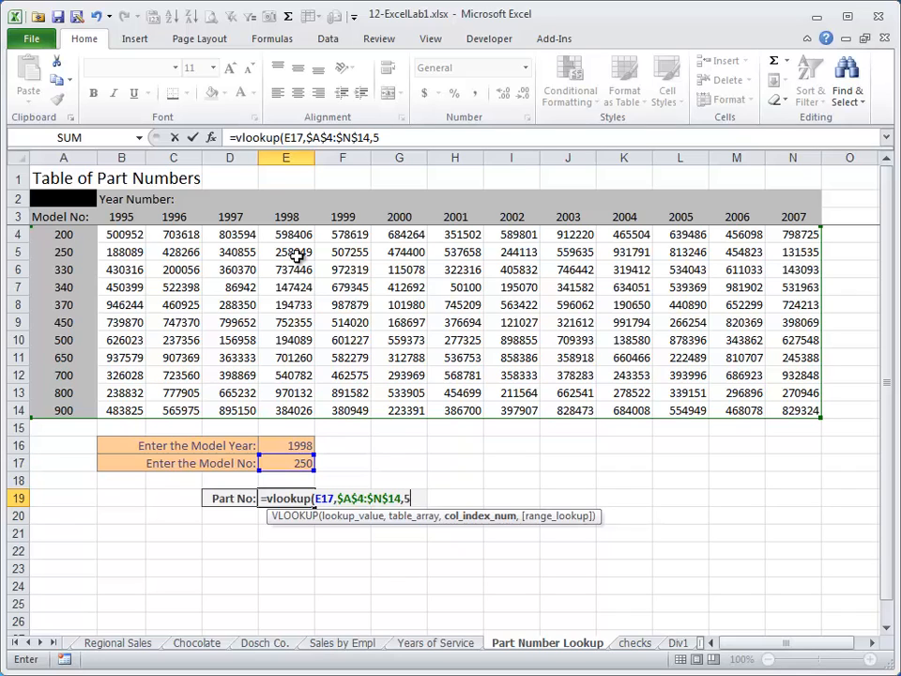
type(",false)")
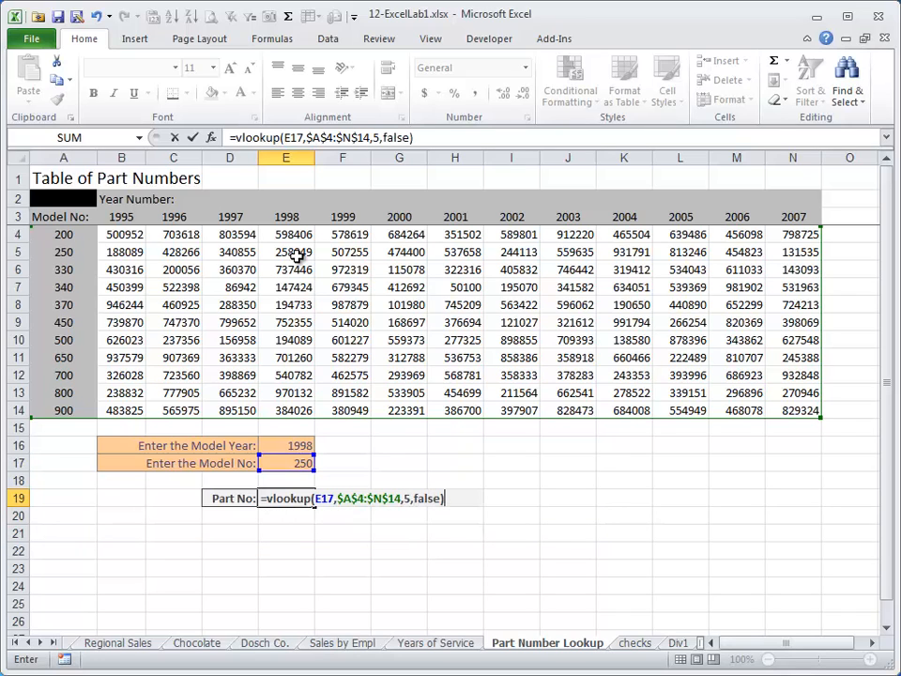
key("ctrl+Return")
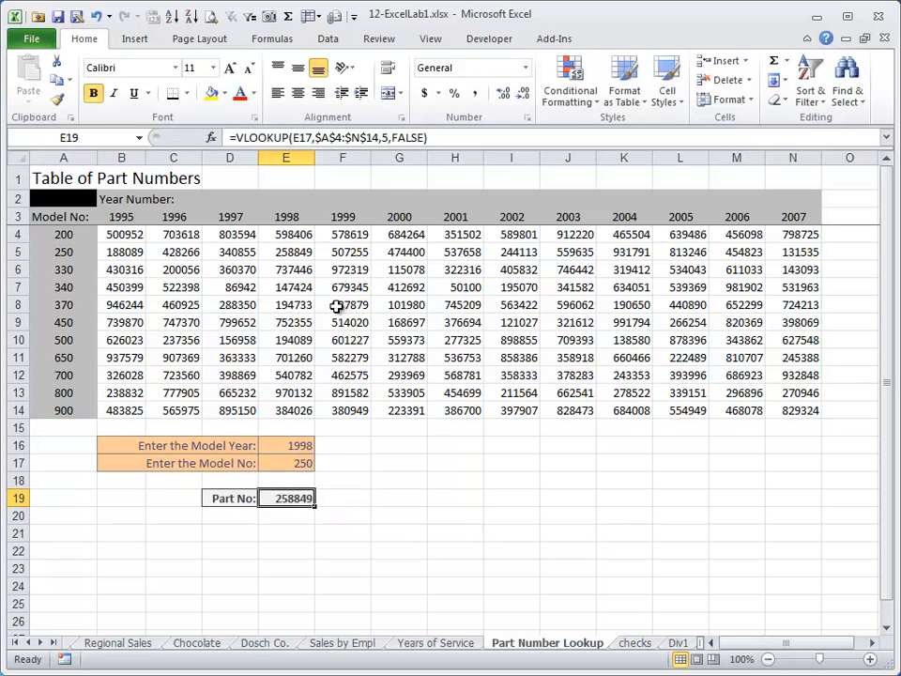
left_click(267, 248)
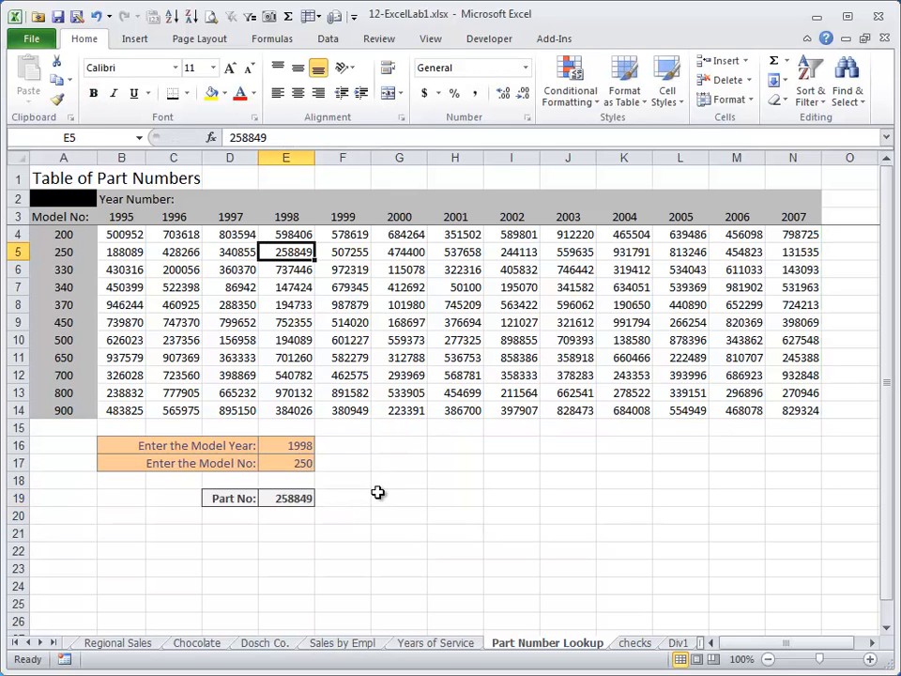
Set the model year in E16 to 1999 to test the Part No. formula
left_click(300, 446)
type("199")
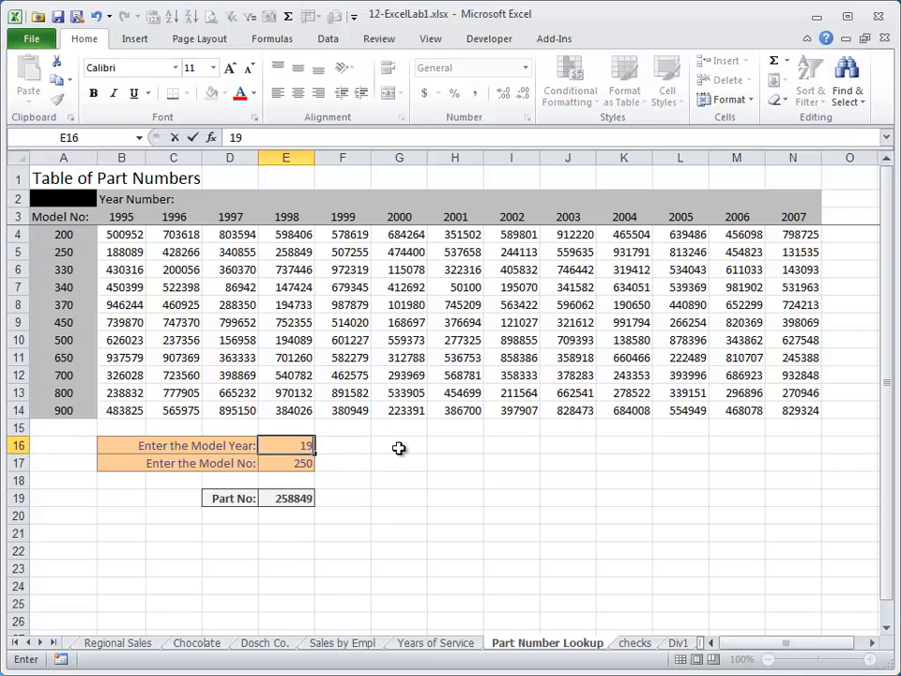
key("Return")
key("Up")
type("1999")
key("Return")
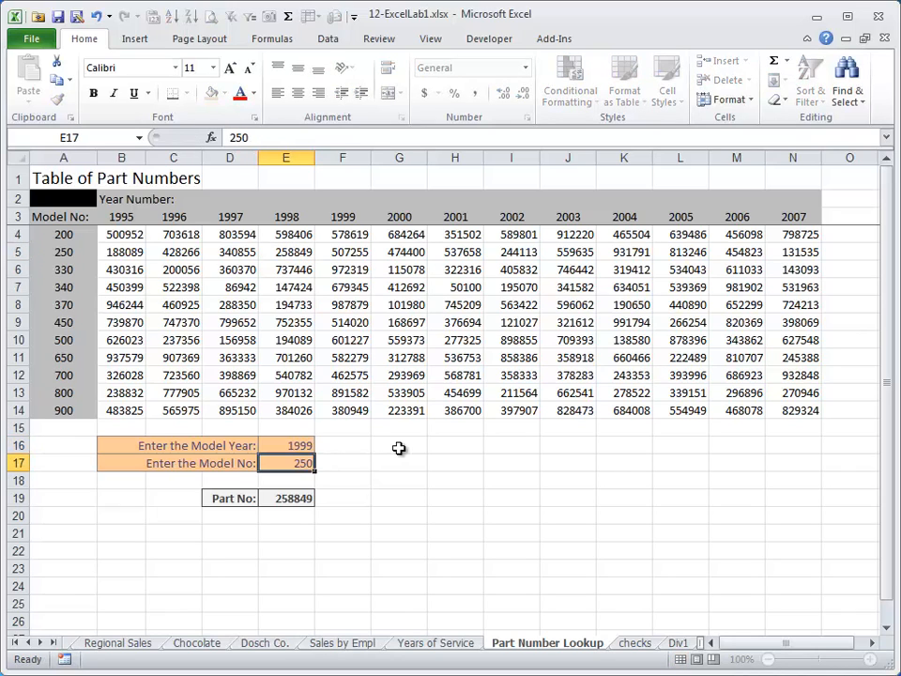
Compare the table's 1999 entry for model 250 with the Part No. formula, and step through the year headings from 1995 to 1999
left_click(357, 250)
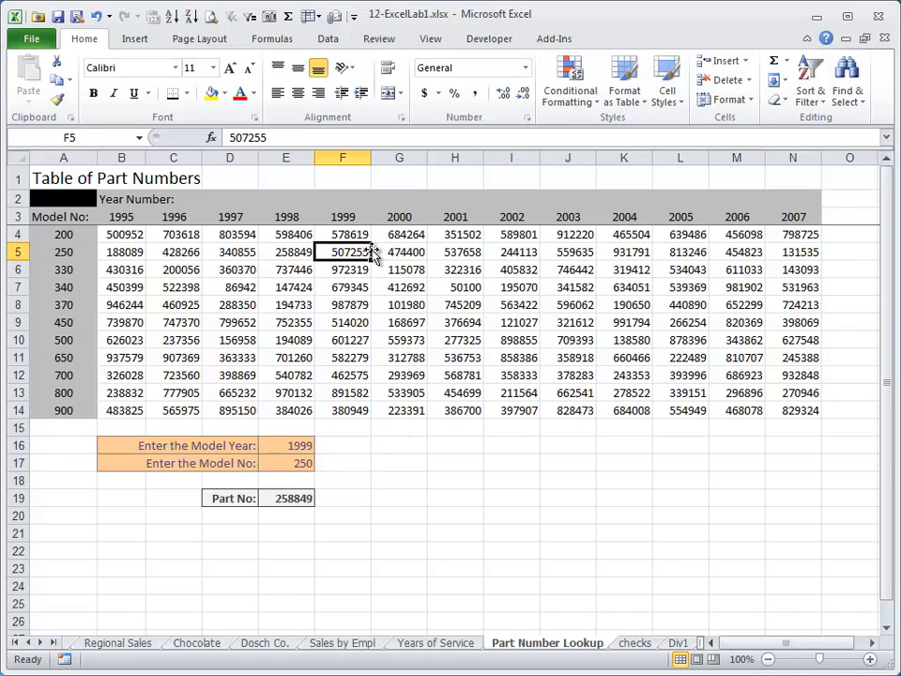
left_click(306, 495)
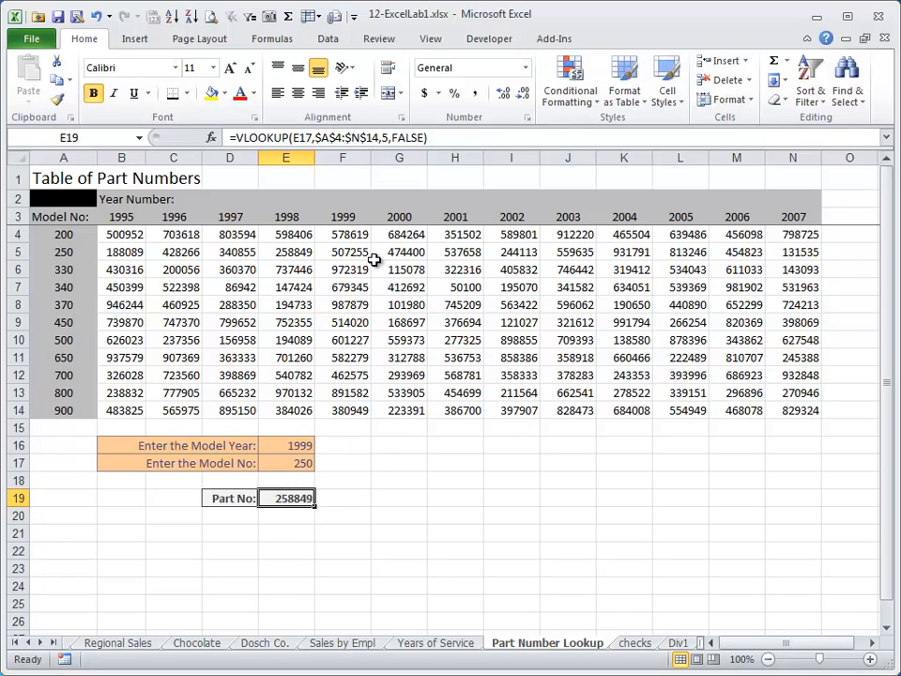
left_click(136, 218)
left_click(190, 218)
left_click(242, 218)
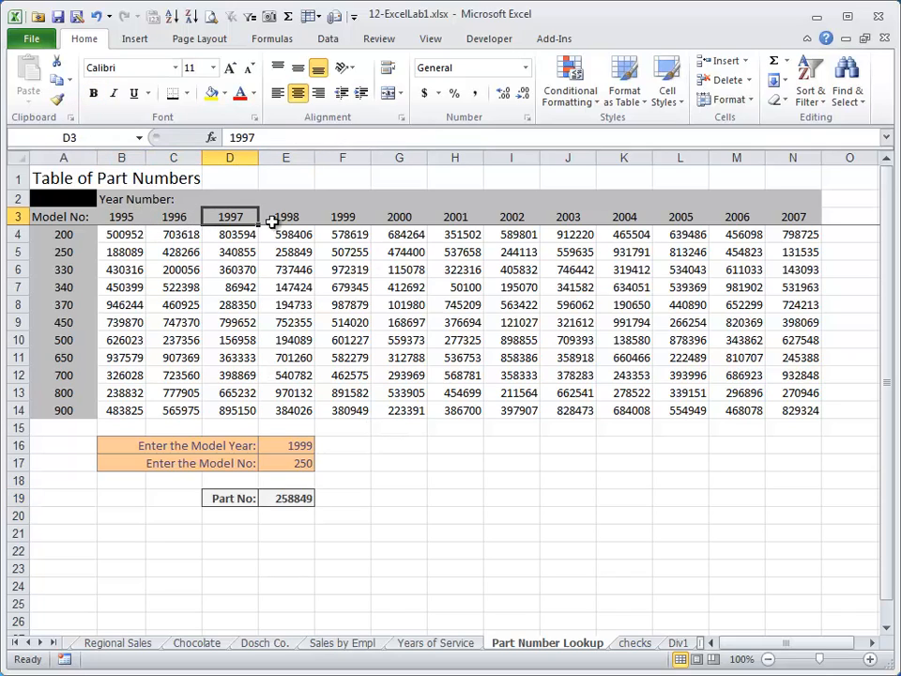
left_click(299, 218)
left_click(355, 218)
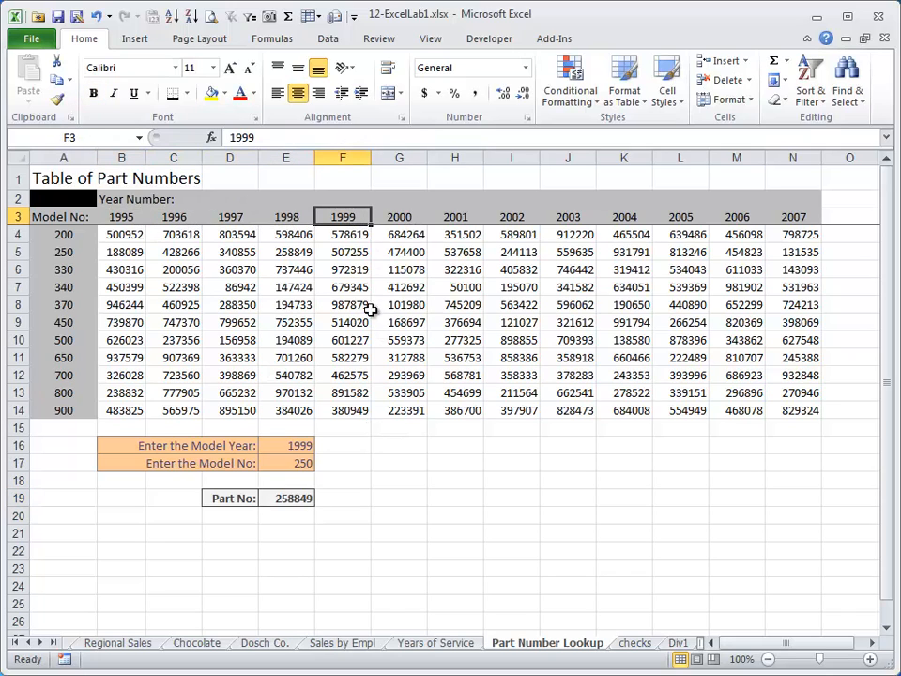
Set the model year in E16 back to 1998 and fill the matching part number cell E5 with yellow
left_click(298, 450)
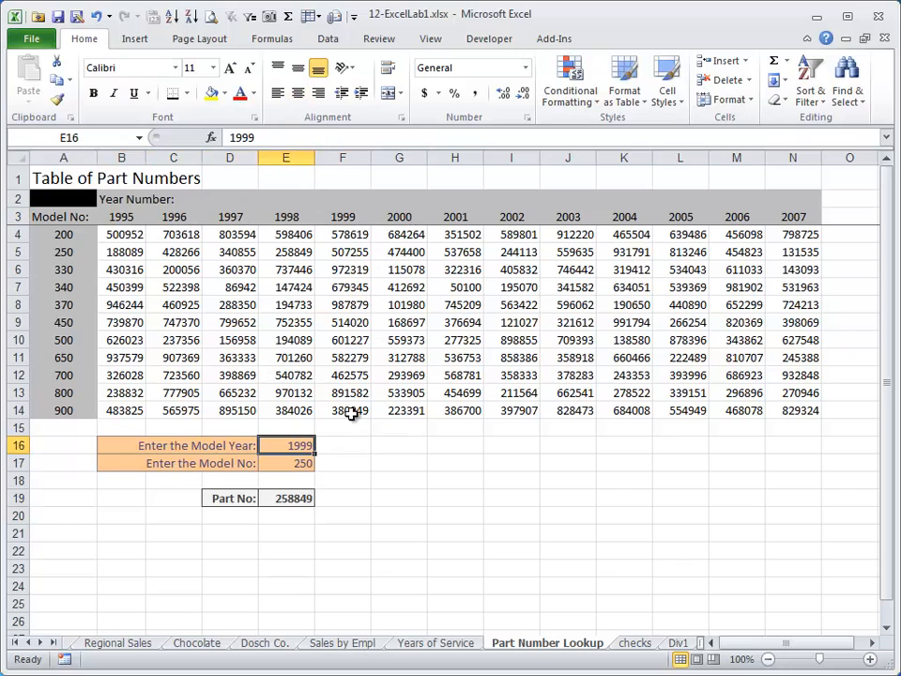
type("1998")
key("Return")
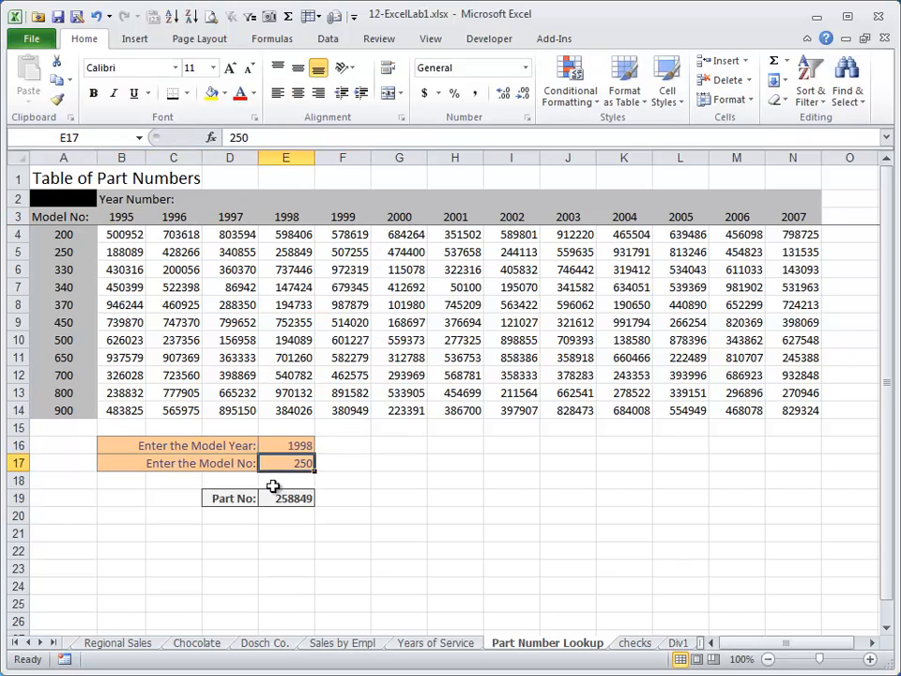
left_click(302, 249)
left_click(211, 93)
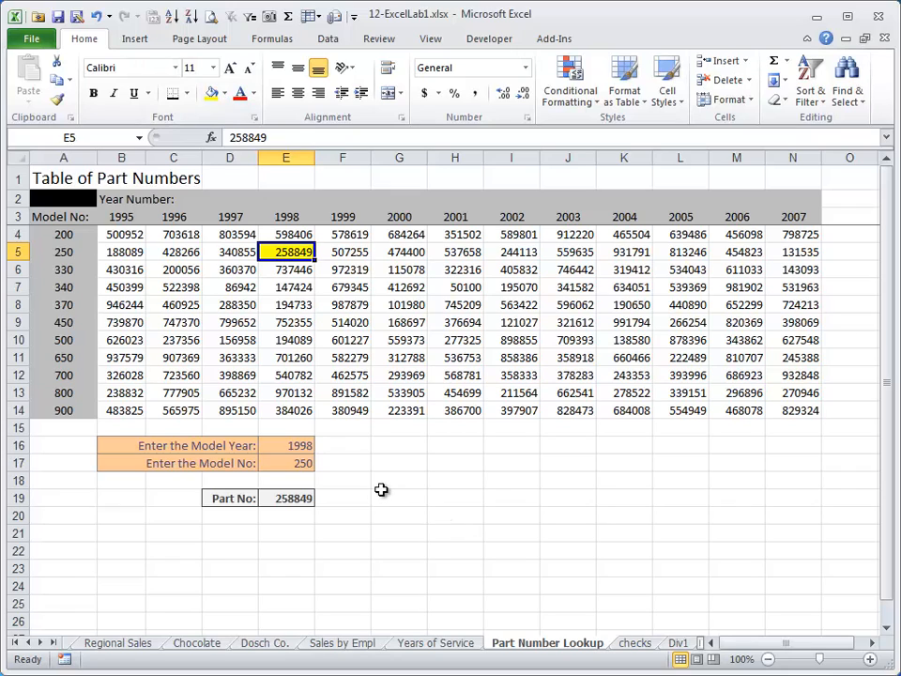
Replace the column index 5 in the Part No. VLOOKUP in E19 with E16-1993
left_click(296, 498)
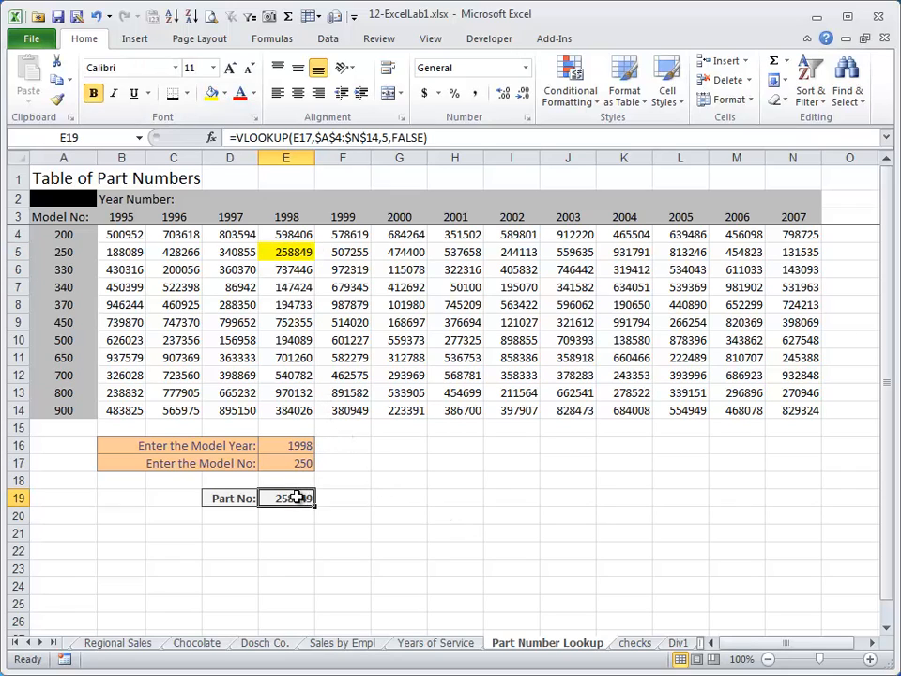
left_click(385, 138)
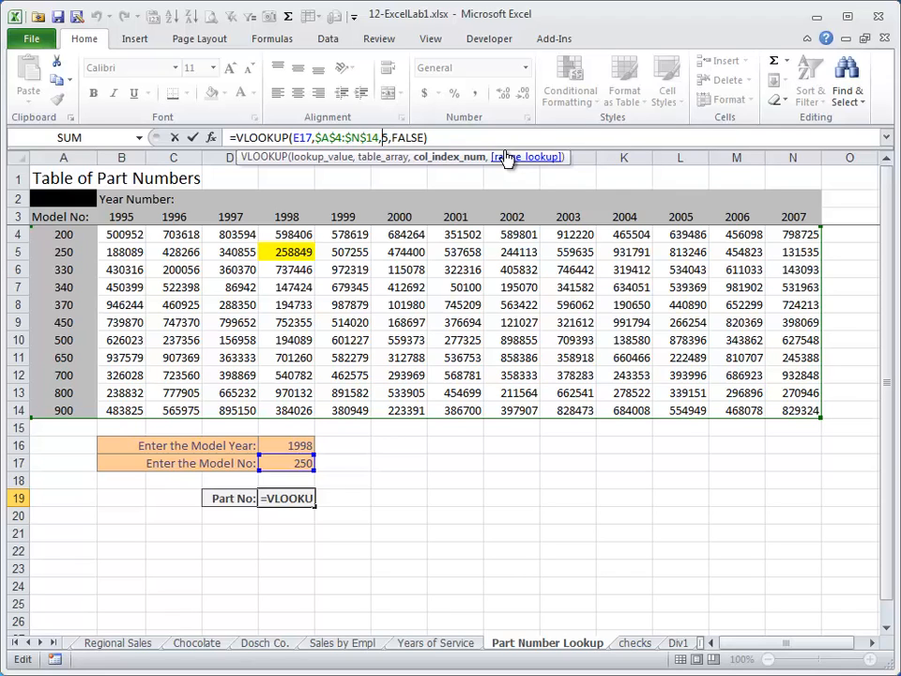
key("Left")
key("shift+Right")
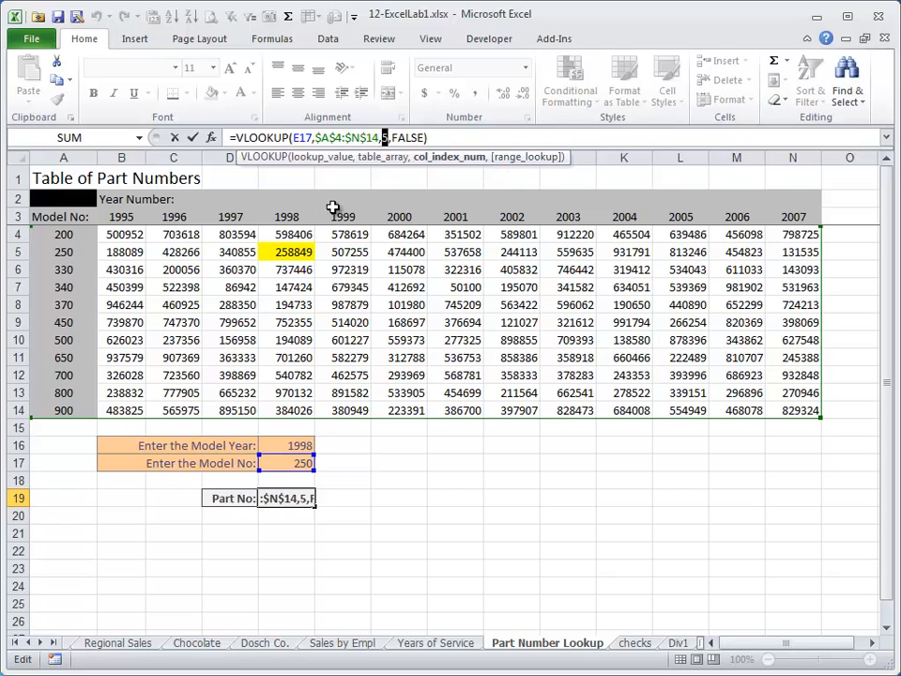
type("e16")
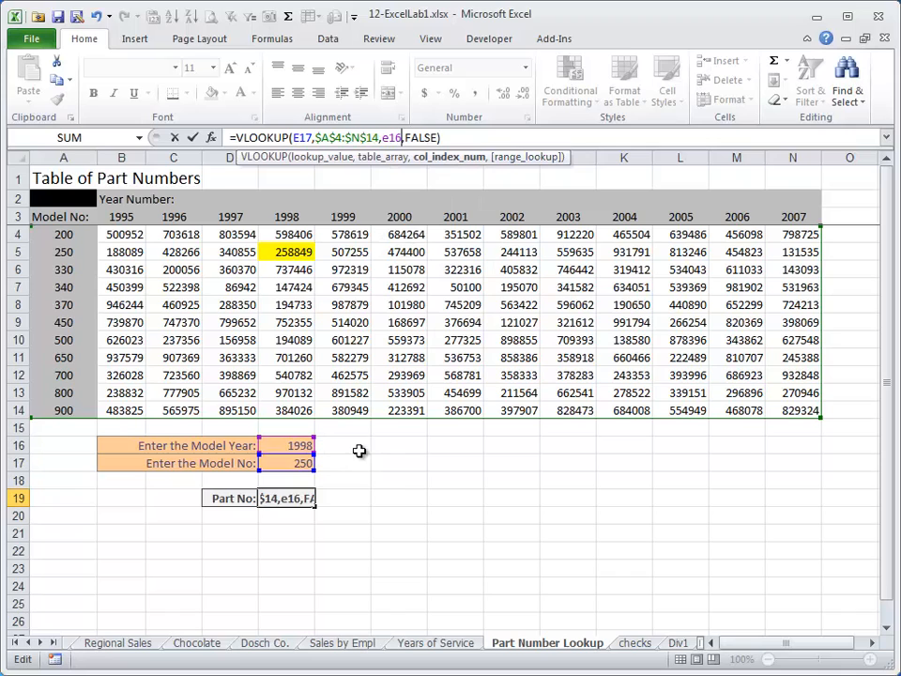
type("-1993")
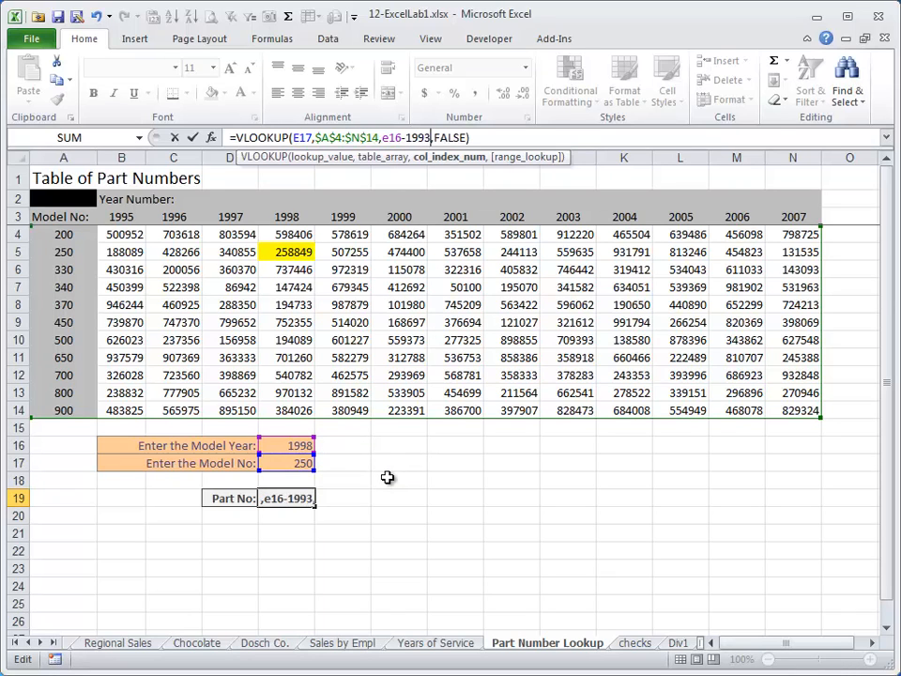
key("Return")
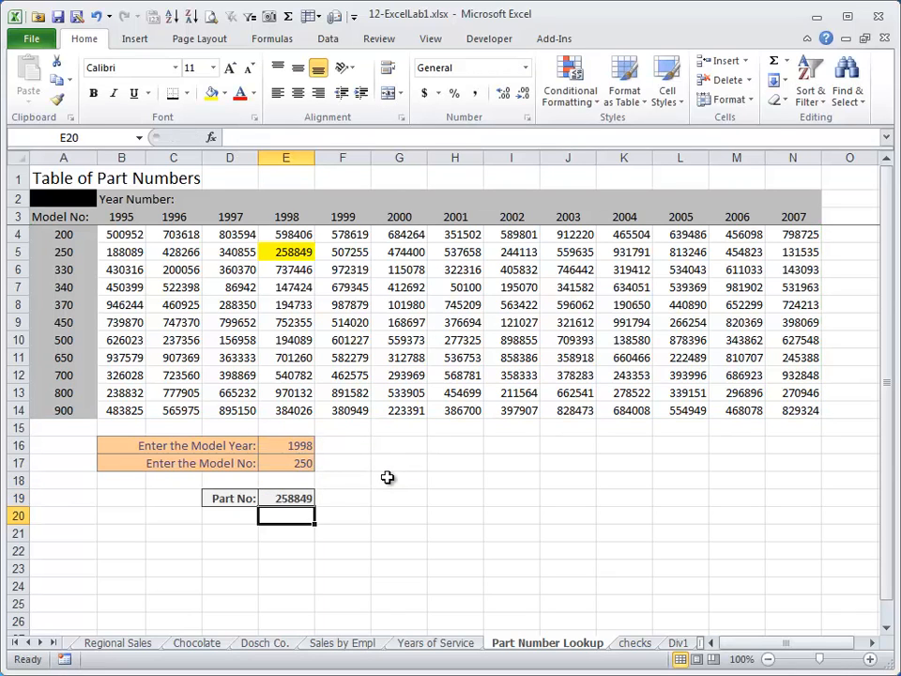
key("Up")
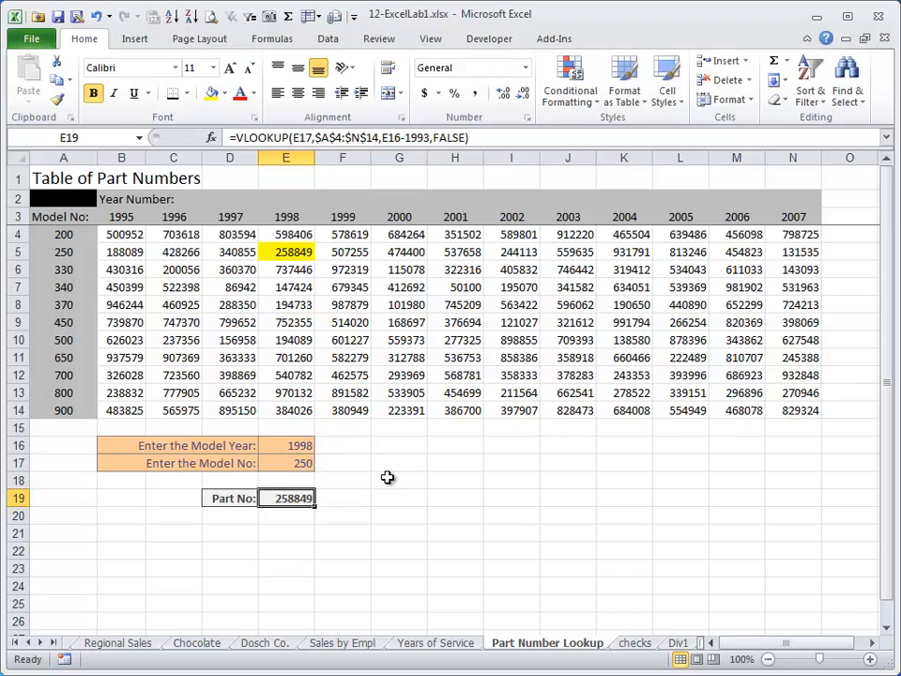
Test the formula with model year 2000 in E16 and compare the part number with cell G5
left_click(296, 446)
type("2000")
key("Return")
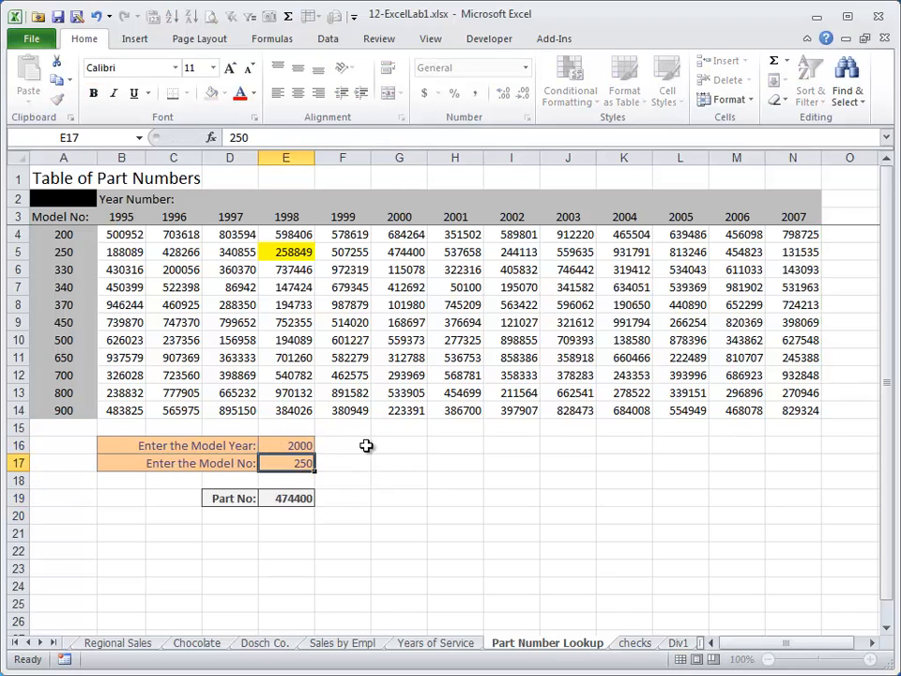
left_click(402, 253)
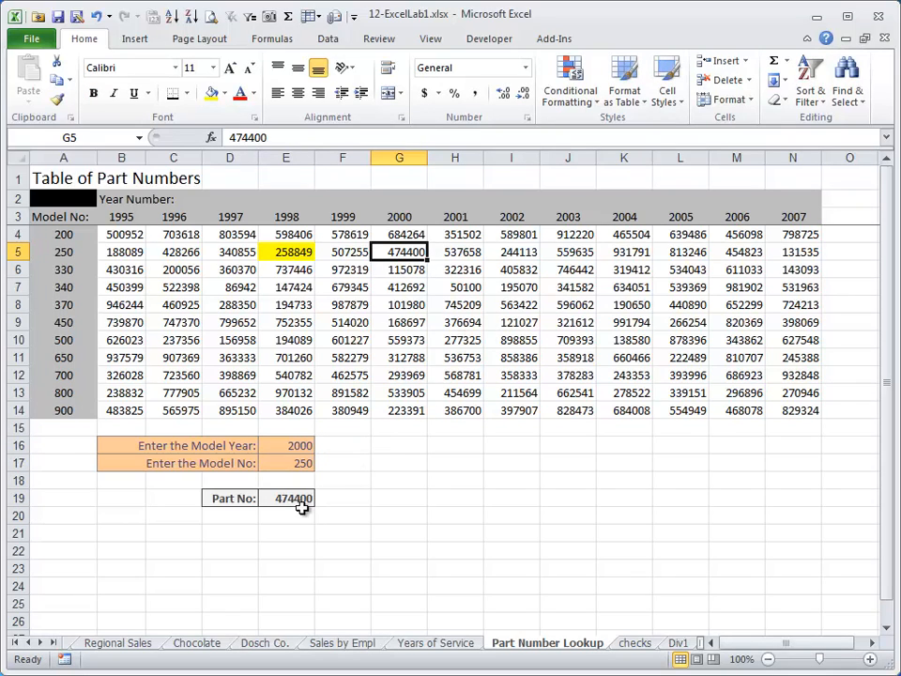
Set the model year in E16 to 2004 and the model number in E17 to 700, and check the part number against K12
left_click(291, 447)
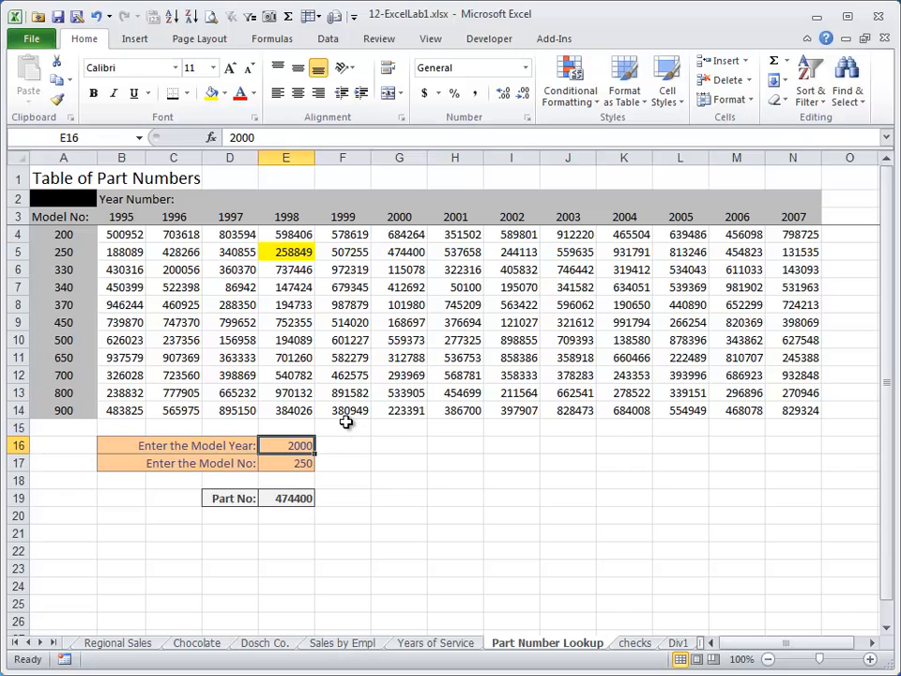
type("2004")
key("Return")
type("7")
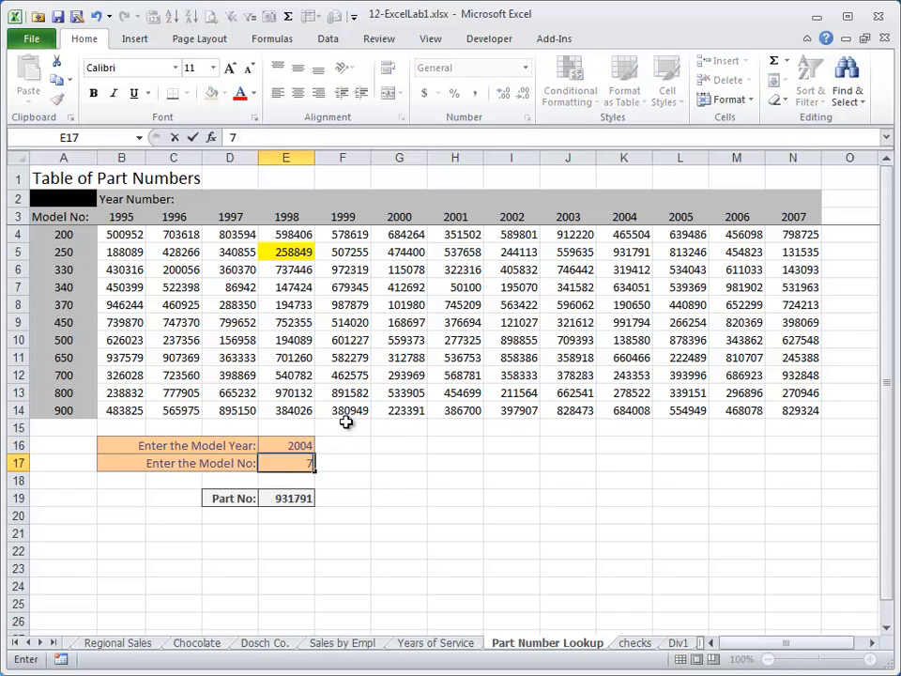
type("00")
key("Return")
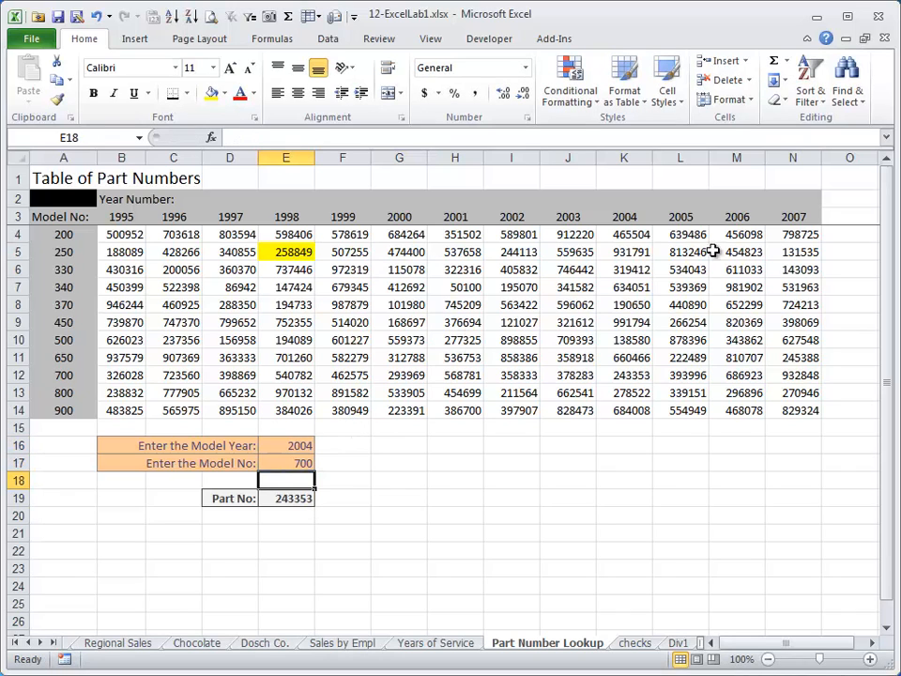
left_click(627, 375)
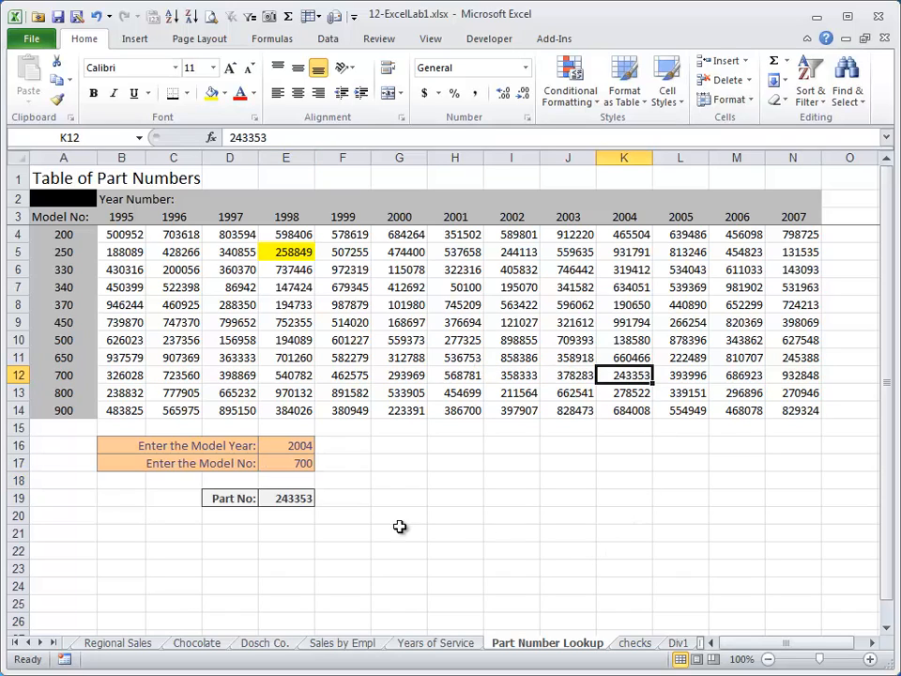
left_click(288, 499)
Test the formula with model year 1994 in E16 and compare the result with model number cell A12
left_click(306, 446)
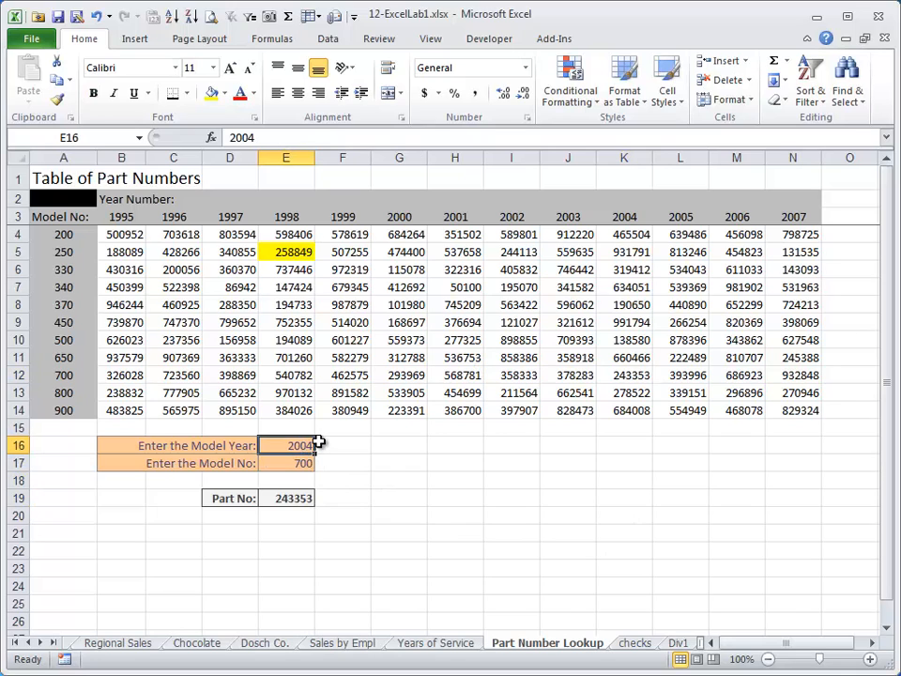
type("1994")
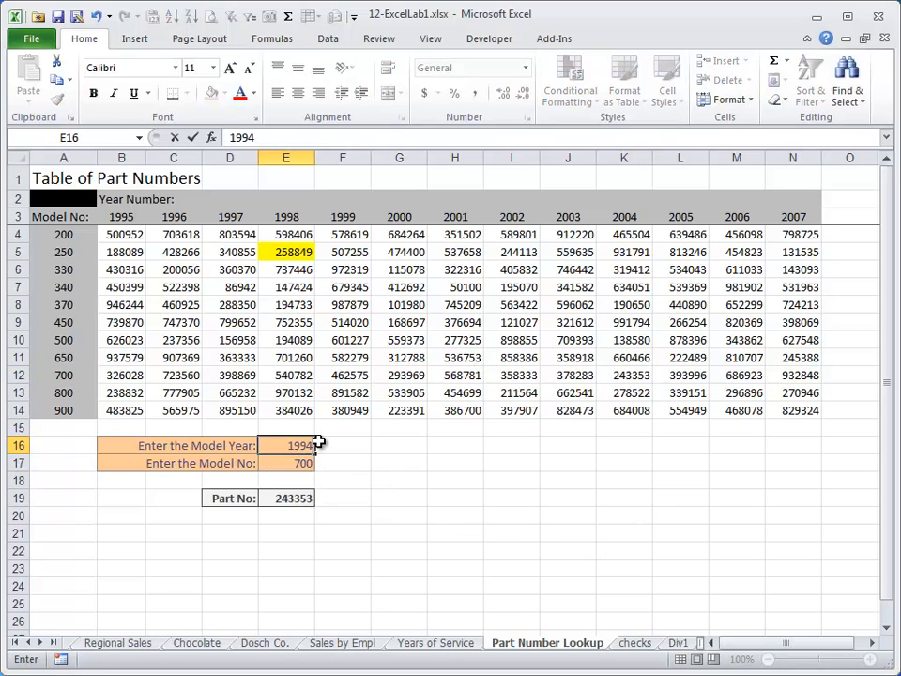
key("Return")
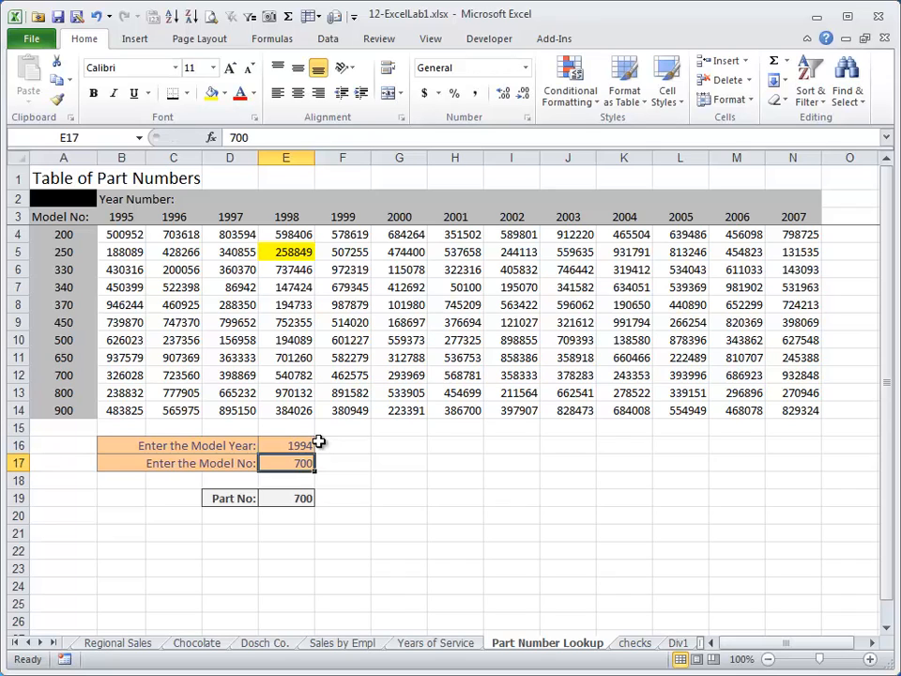
left_click(56, 374)
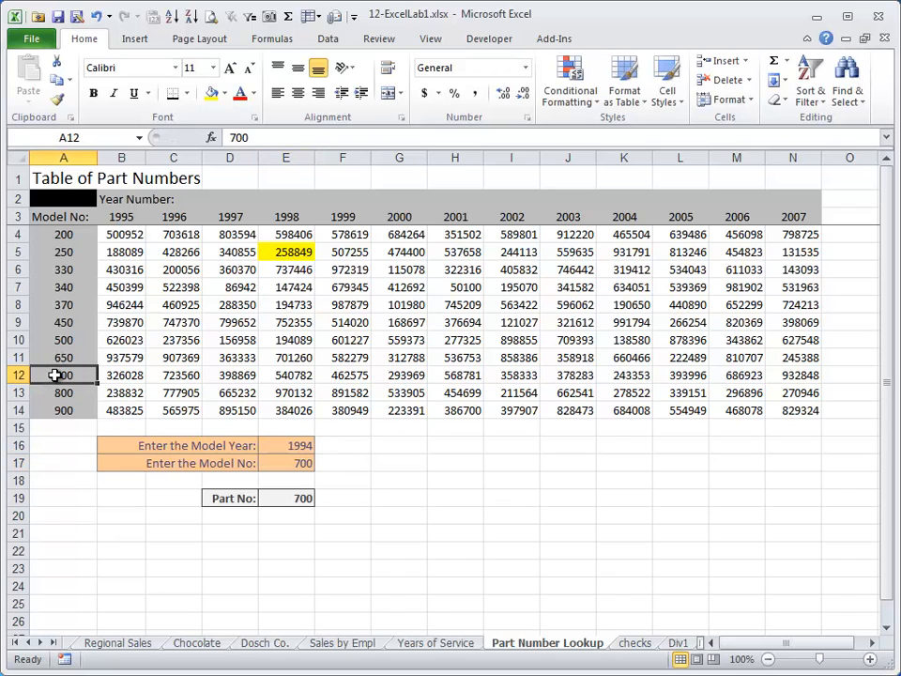
Try model year 2008 in E16 and undo the last two model year entries
left_click(295, 449)
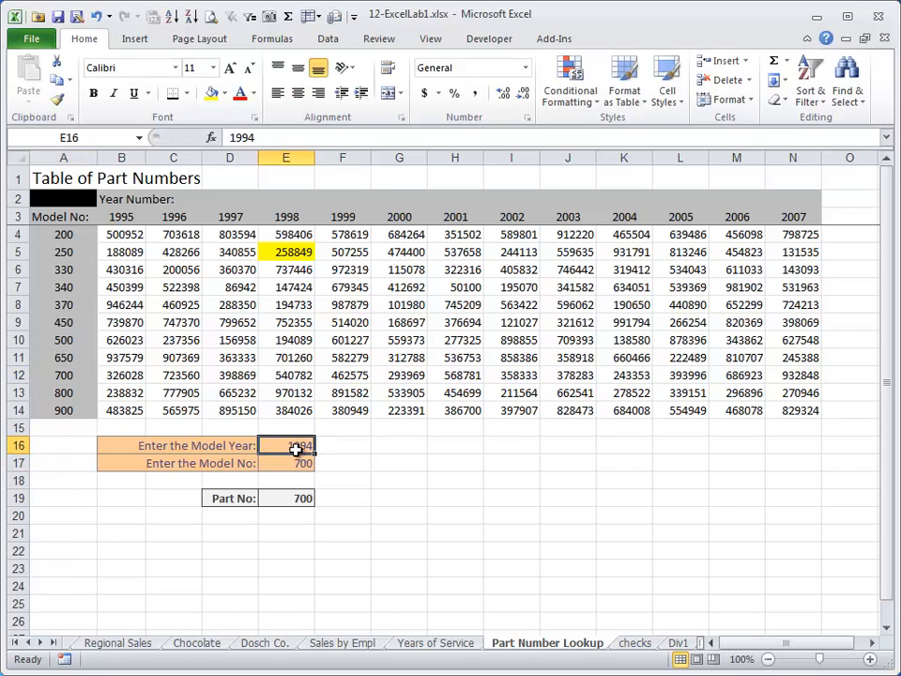
type("2008")
key("Return")
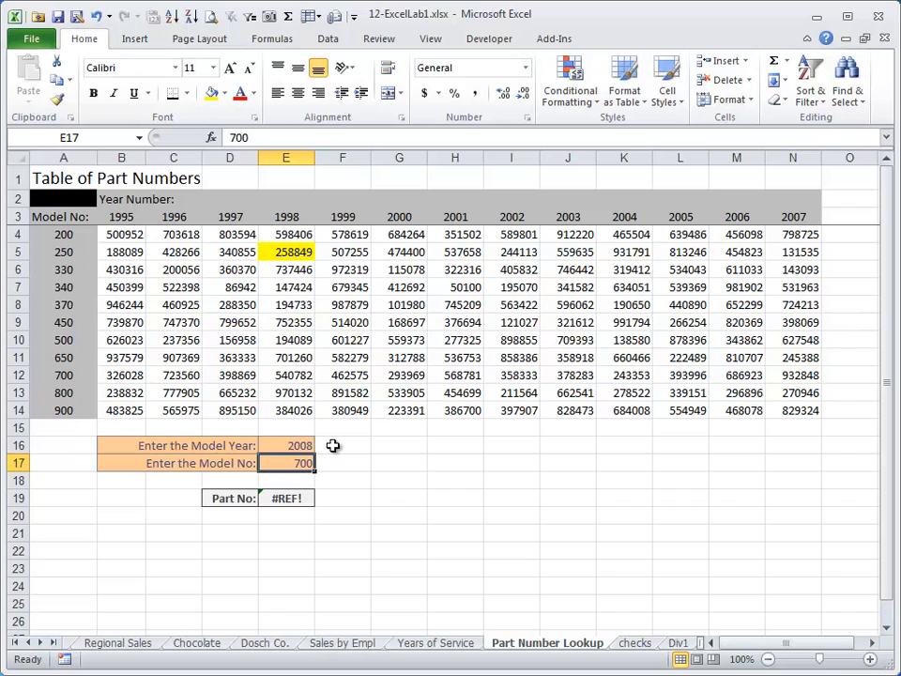
key("ctrl+z")
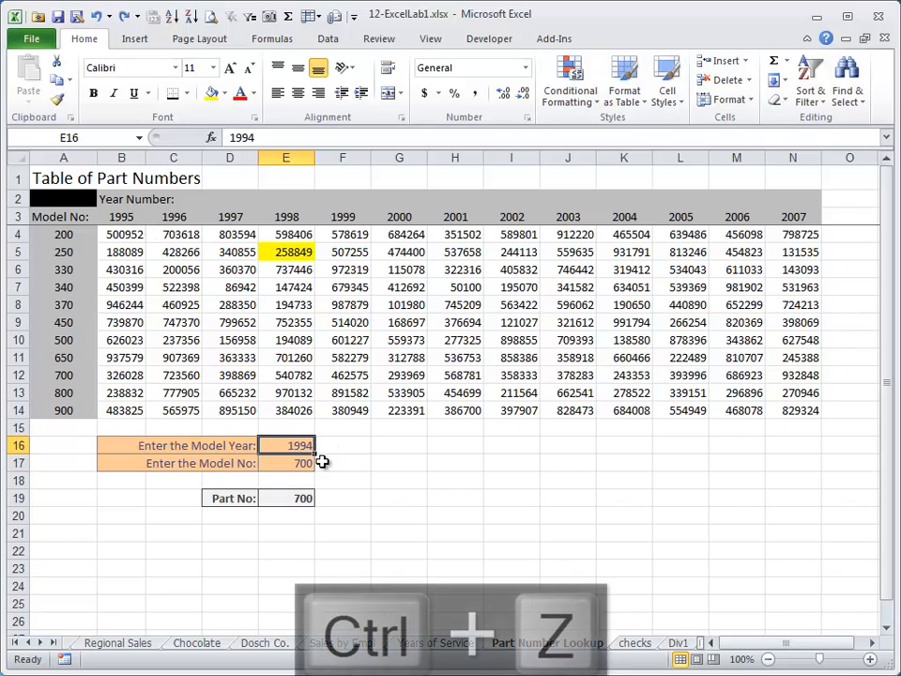
key("ctrl+z")
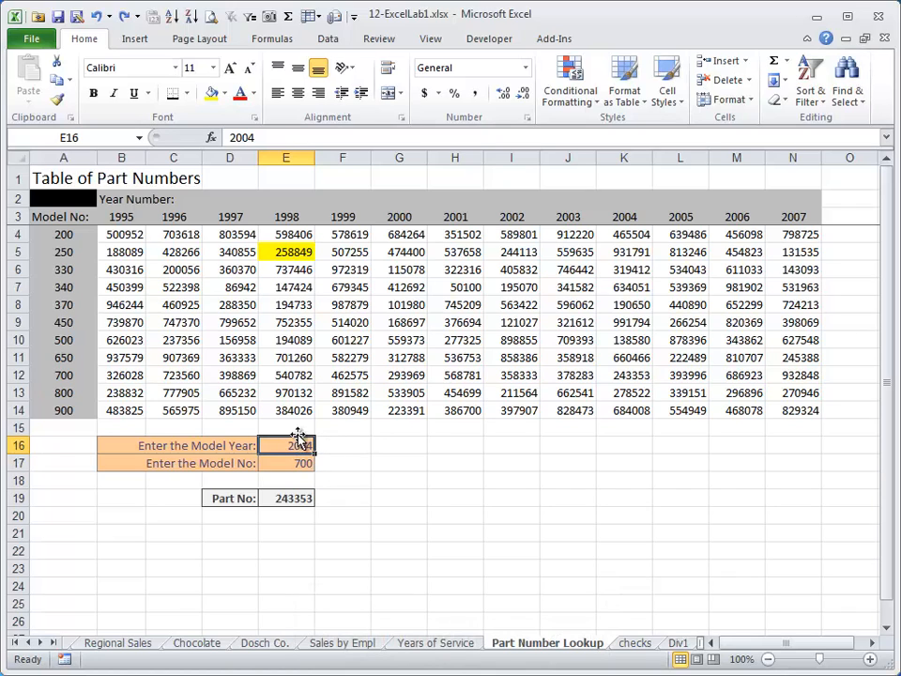
Add data validation to the model year cell E16 that allows only whole numbers between 1995 and 2007
left_click(332, 42)
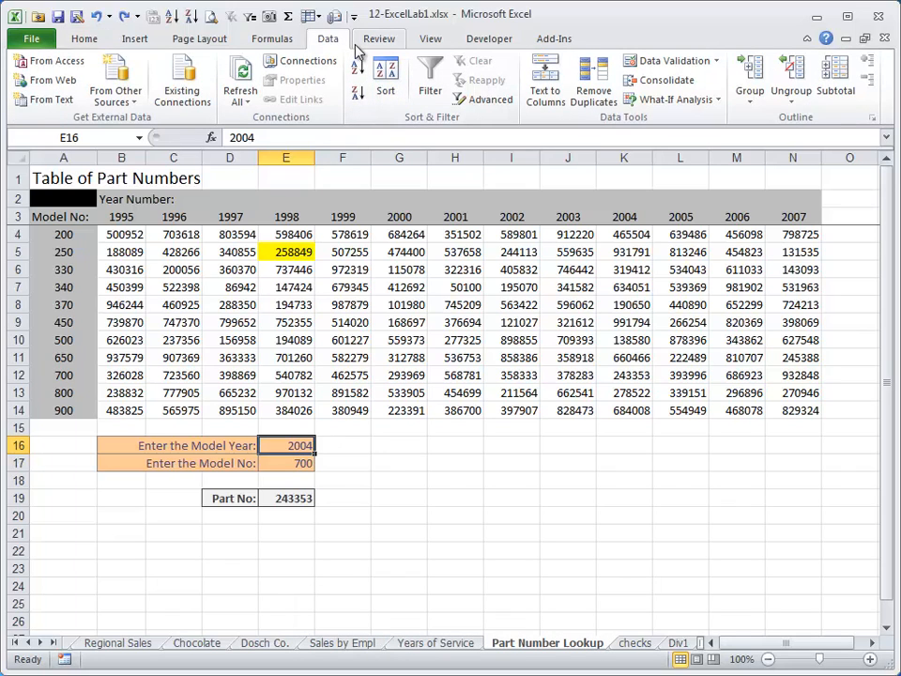
left_click(668, 60)
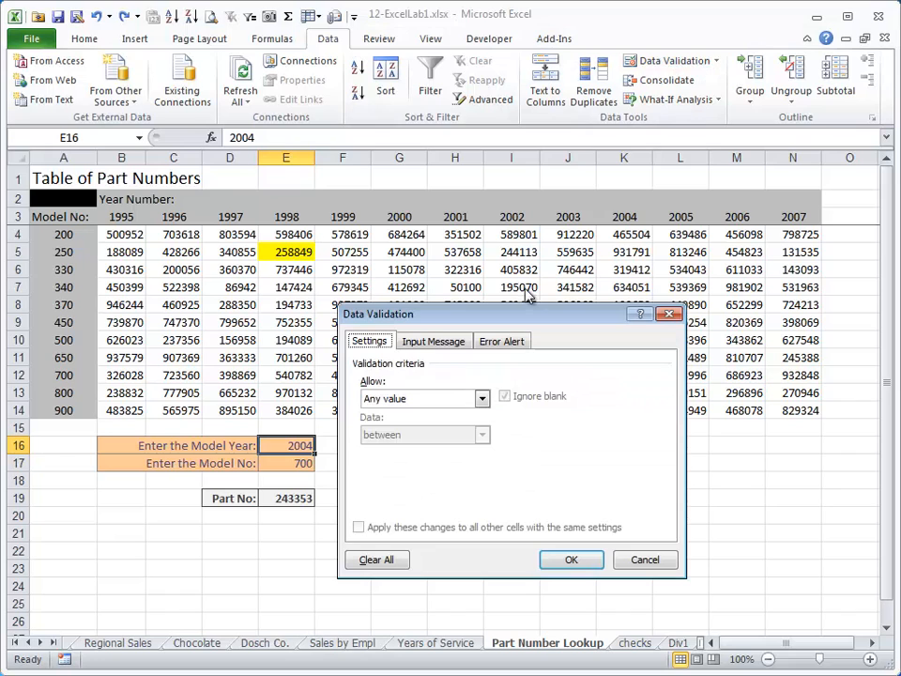
left_click_drag(526, 315, 616, 342)
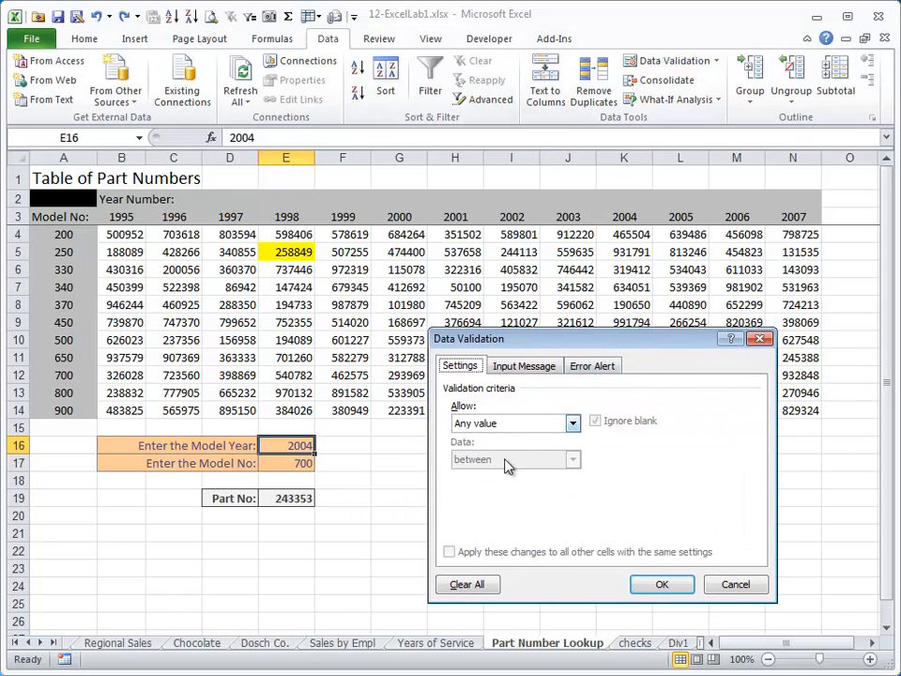
left_click(573, 423)
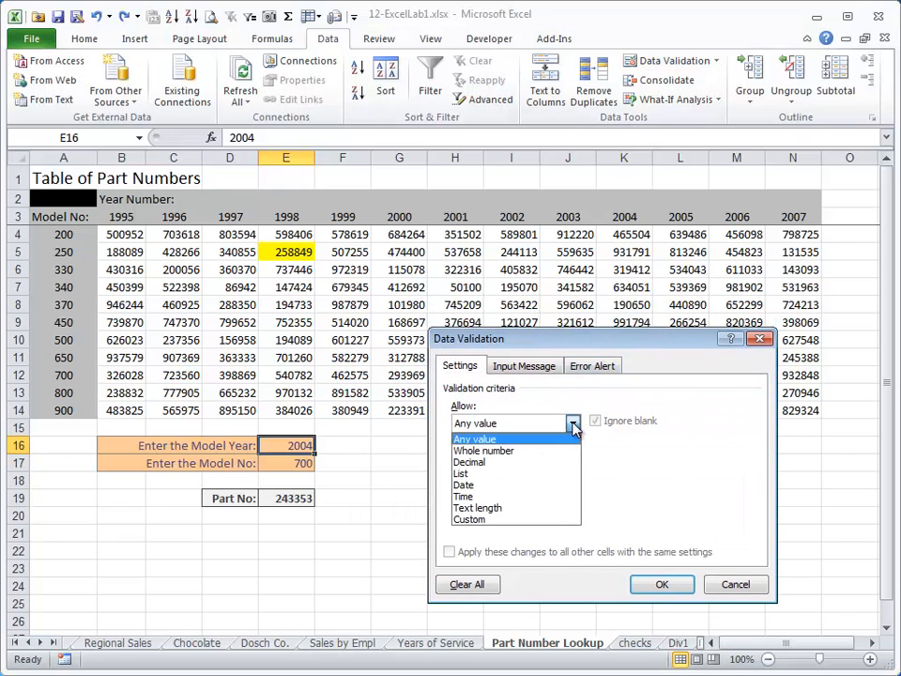
left_click(573, 424)
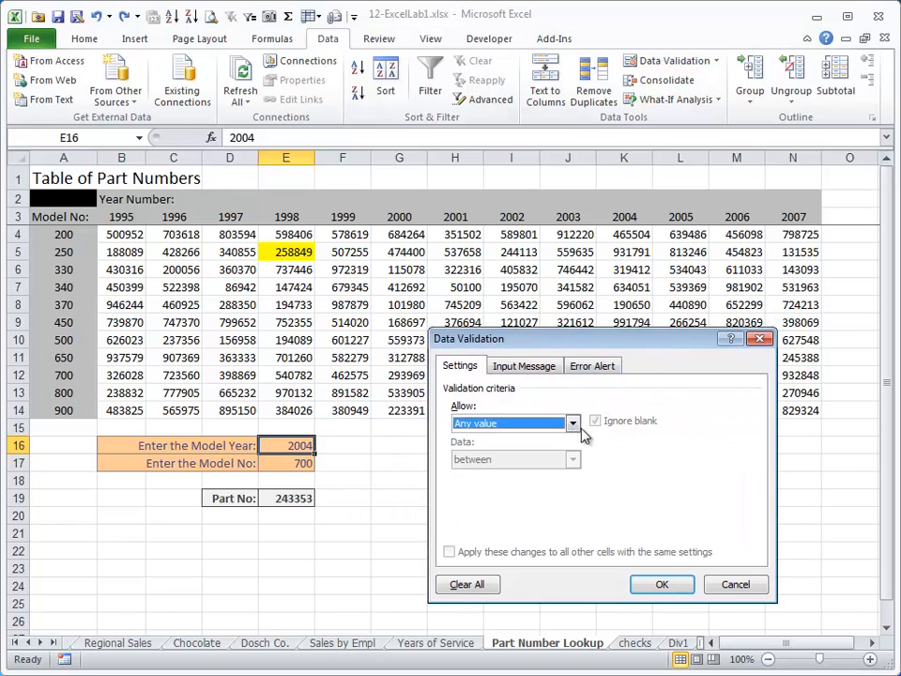
left_click(539, 368)
left_click(463, 367)
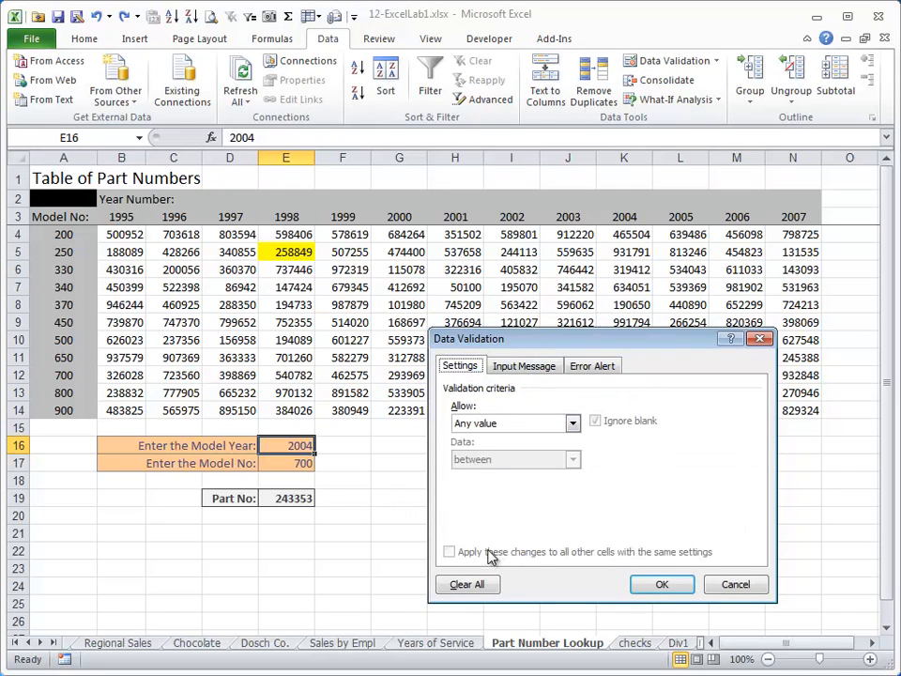
left_click(571, 424)
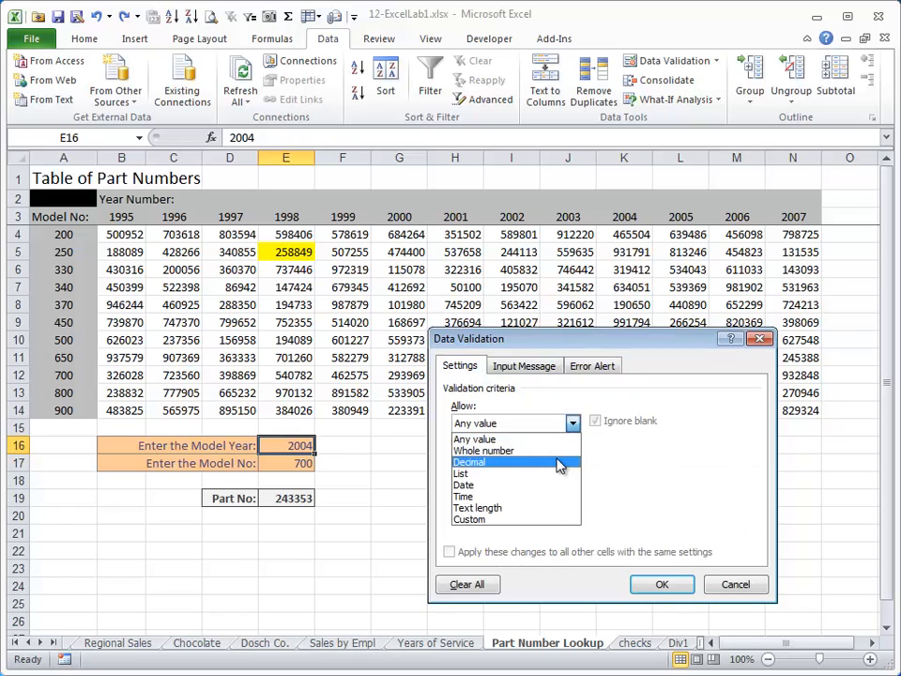
left_click(558, 451)
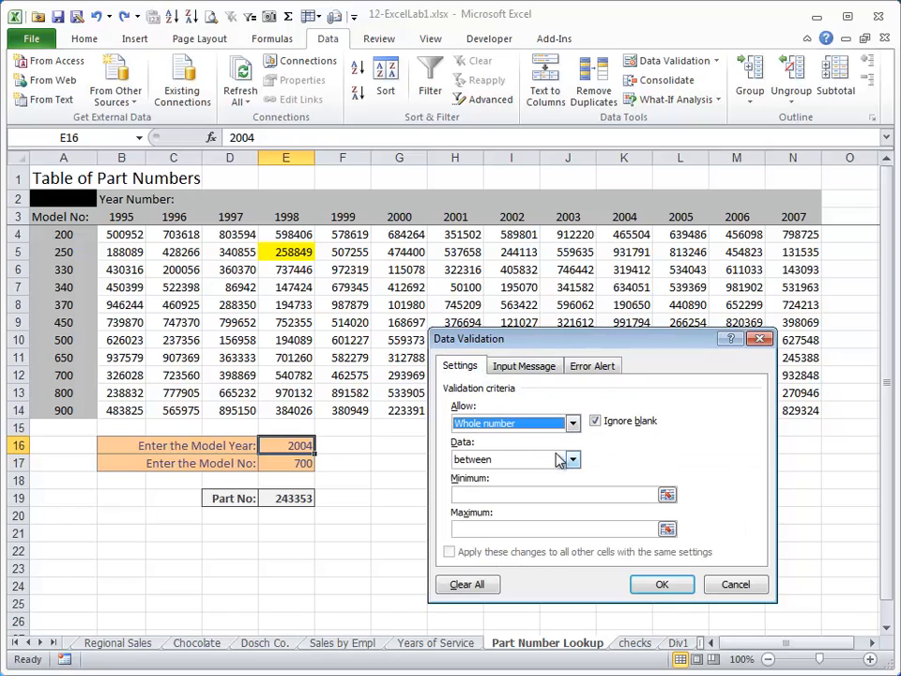
left_click(524, 495)
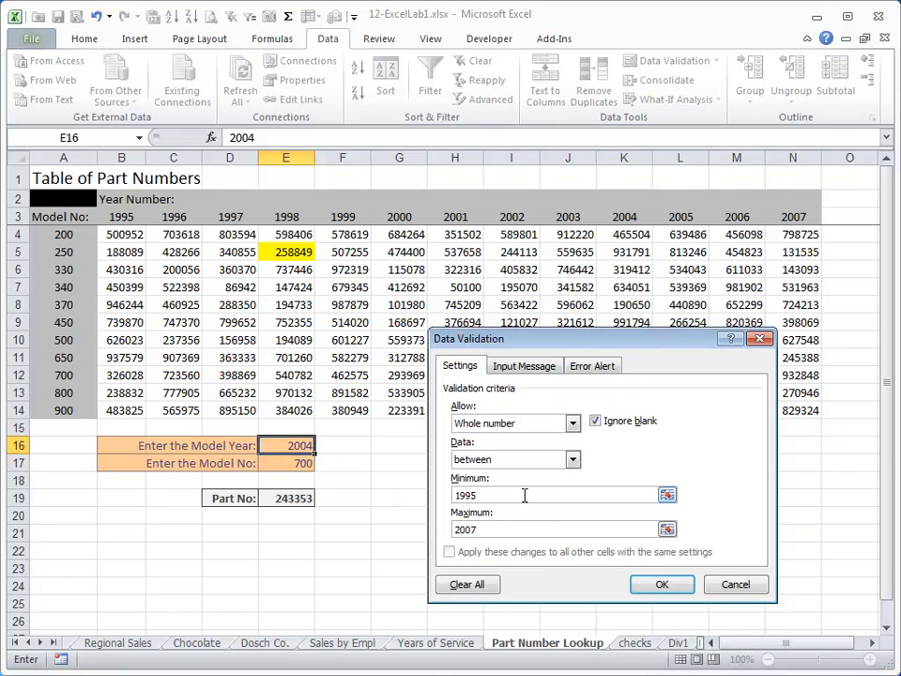
left_click(663, 584)
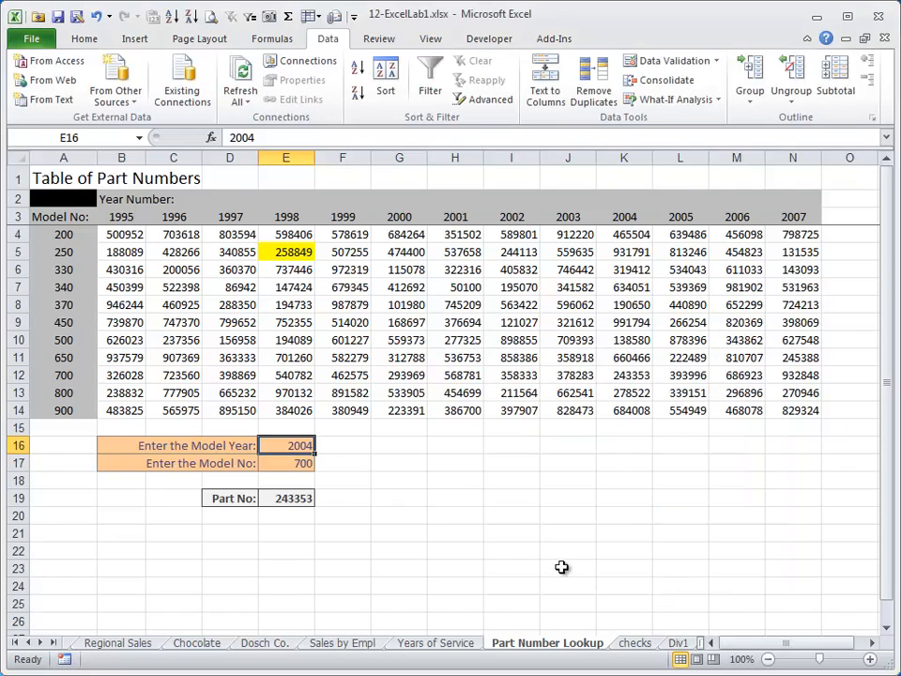
Test the validation on model year cell E16 by trying the years 2100, 2008 and 1994
type("2100")
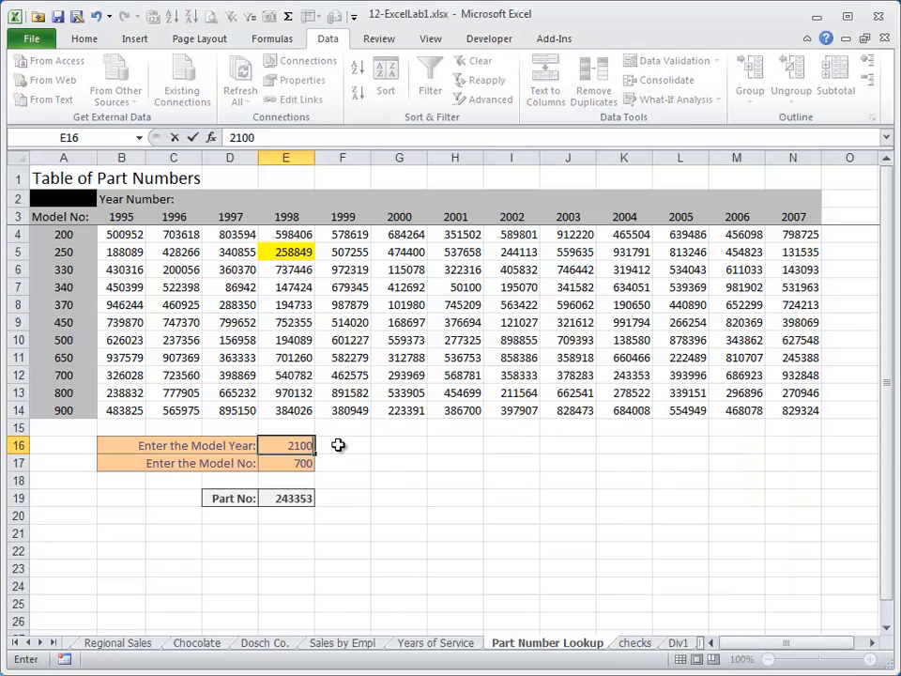
key("Escape")
type("2008")
key("Return")
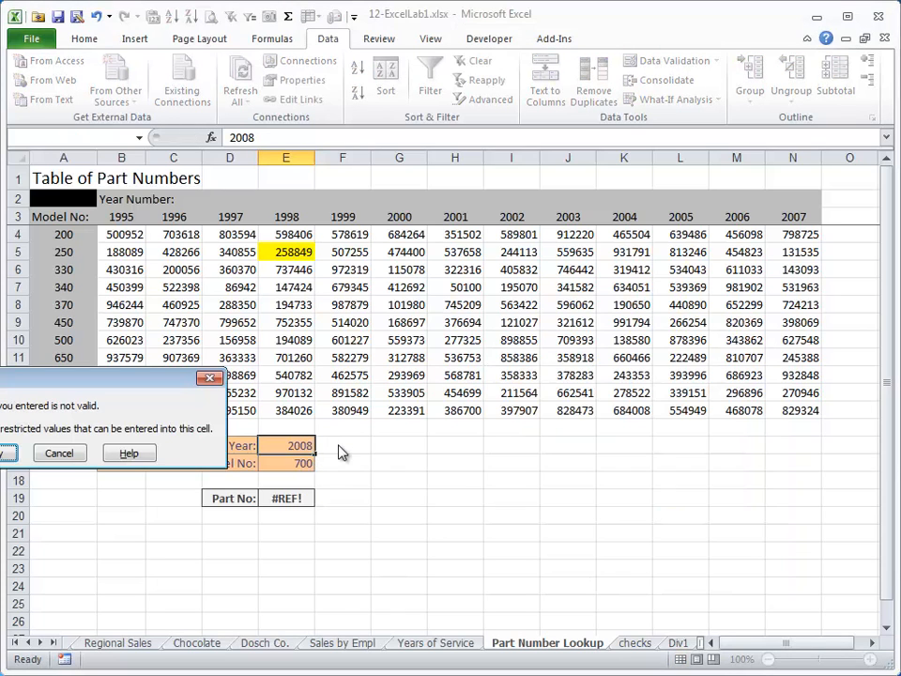
key("Return")
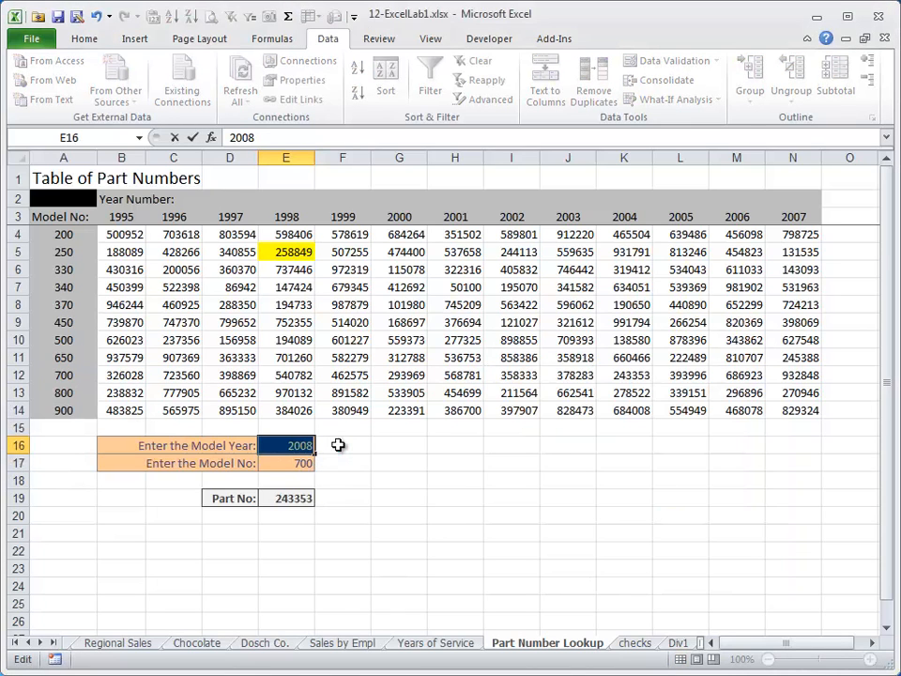
type("1994")
key("Return")
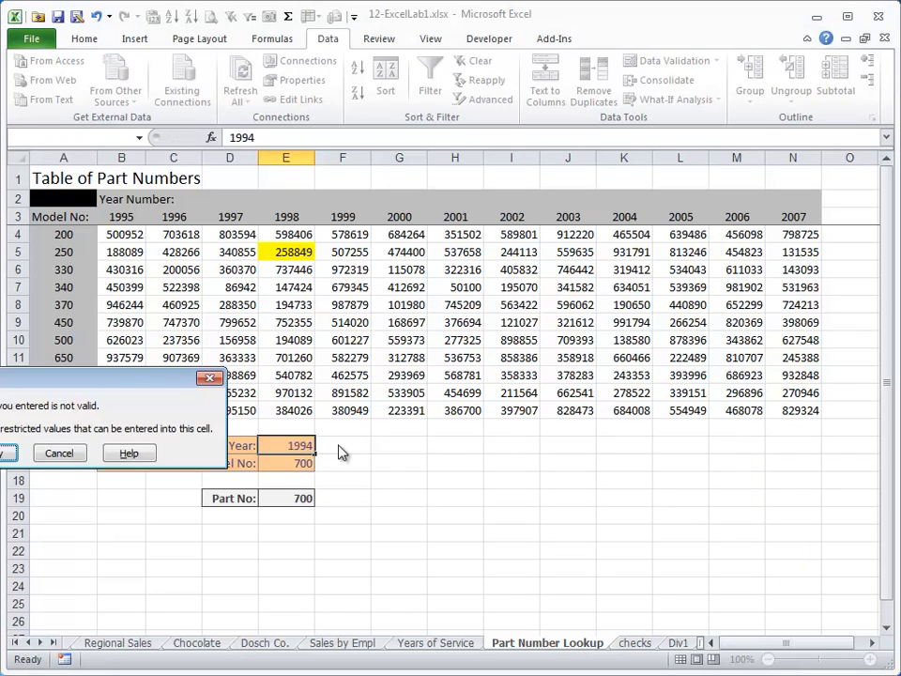
key("Return")
Set the model year in E16 to 1996
type("199")
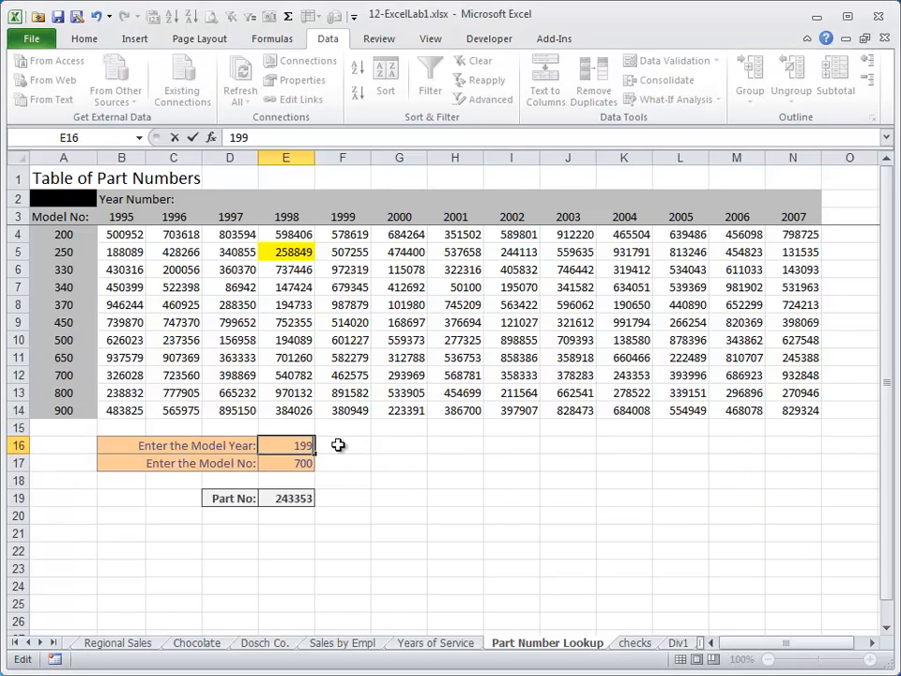
type("6")
key("Return")
key("Up")
key("Down")
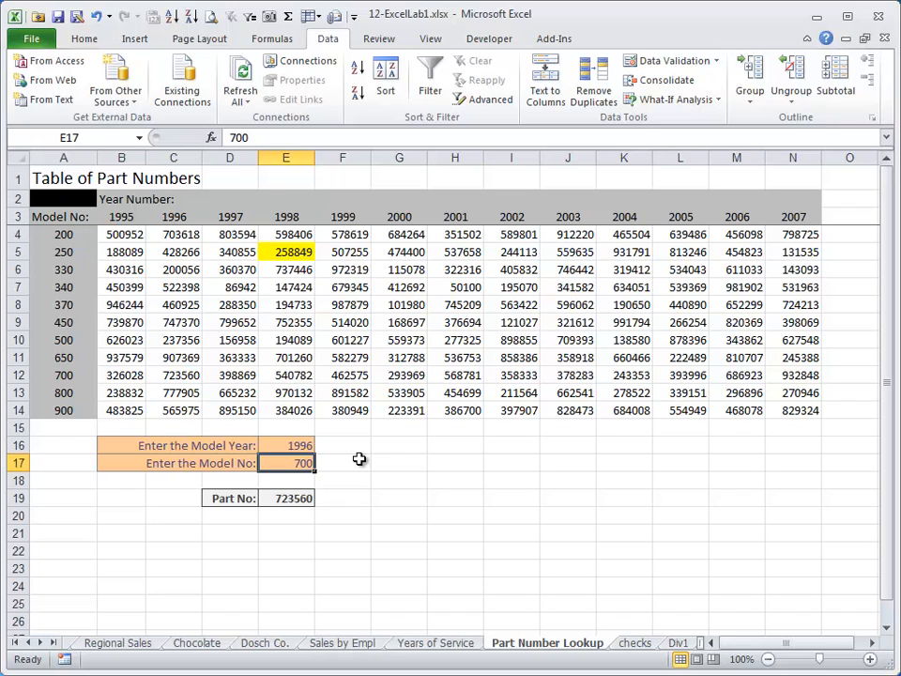
Test the lookup with the unlisted model number 675 in E17
type("675")
key("Return")
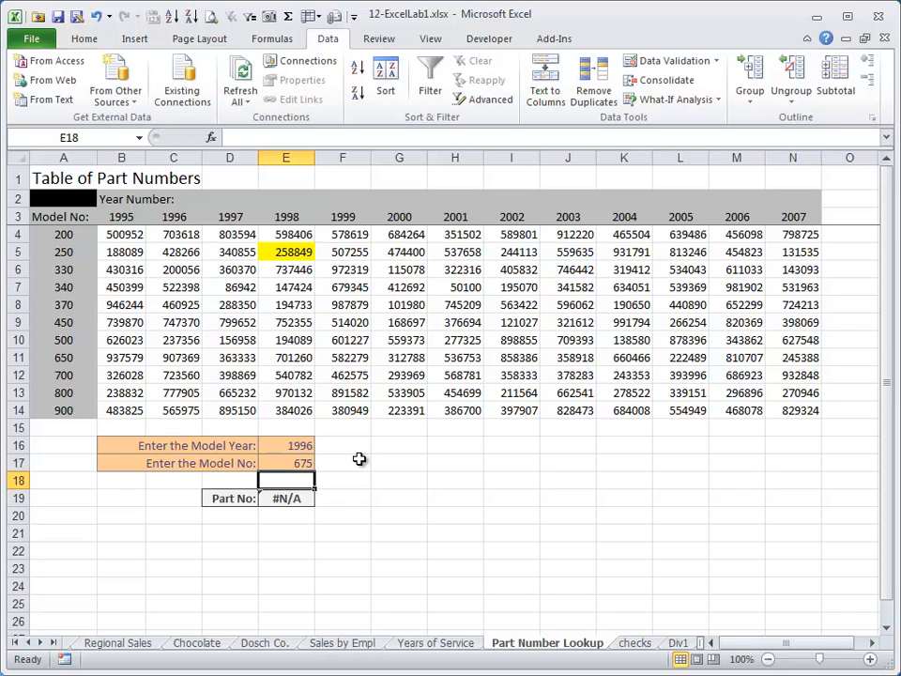
key("Up")
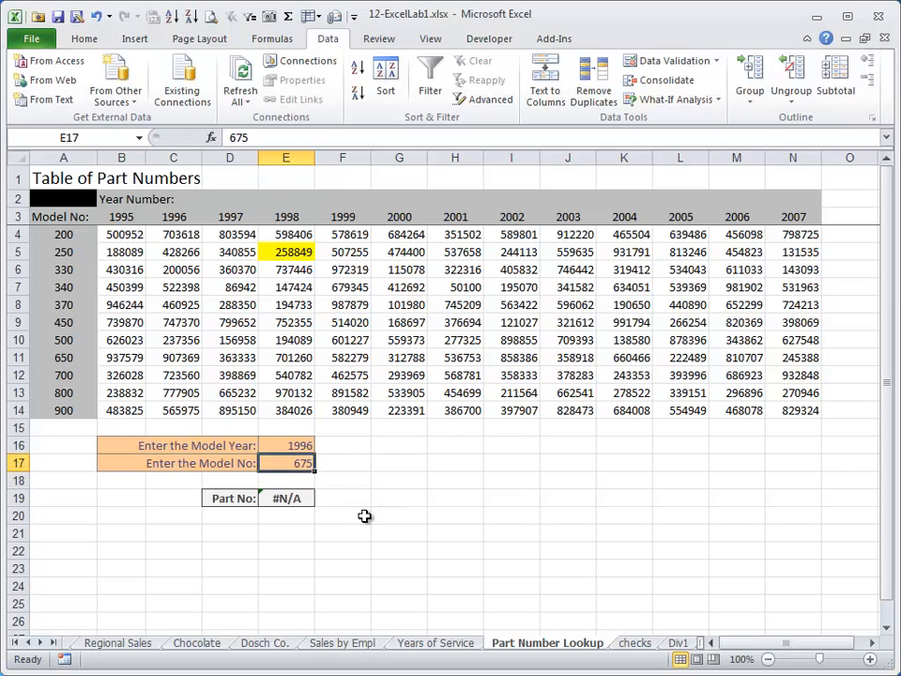
Try approximate matching by changing the last argument of the VLOOKUP in E19 to TRUE, and compare the result with C11
left_click(288, 495)
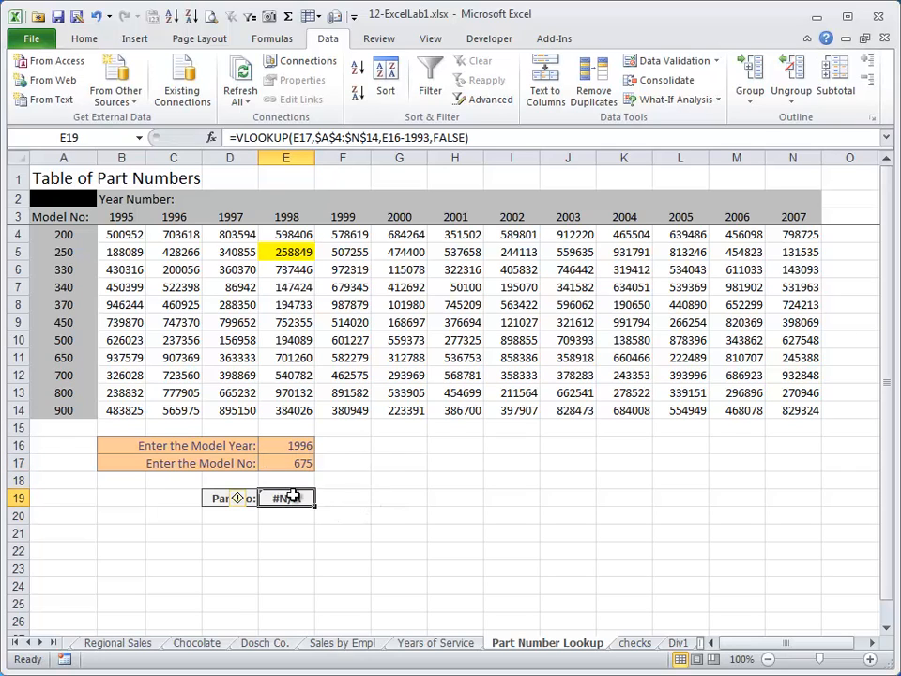
double_click(449, 138)
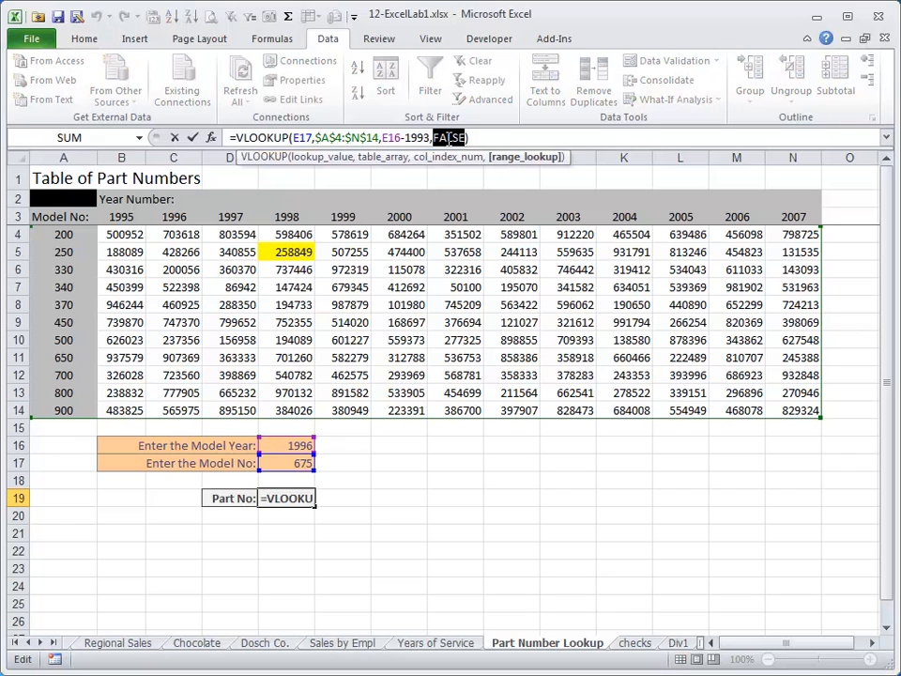
type("true")
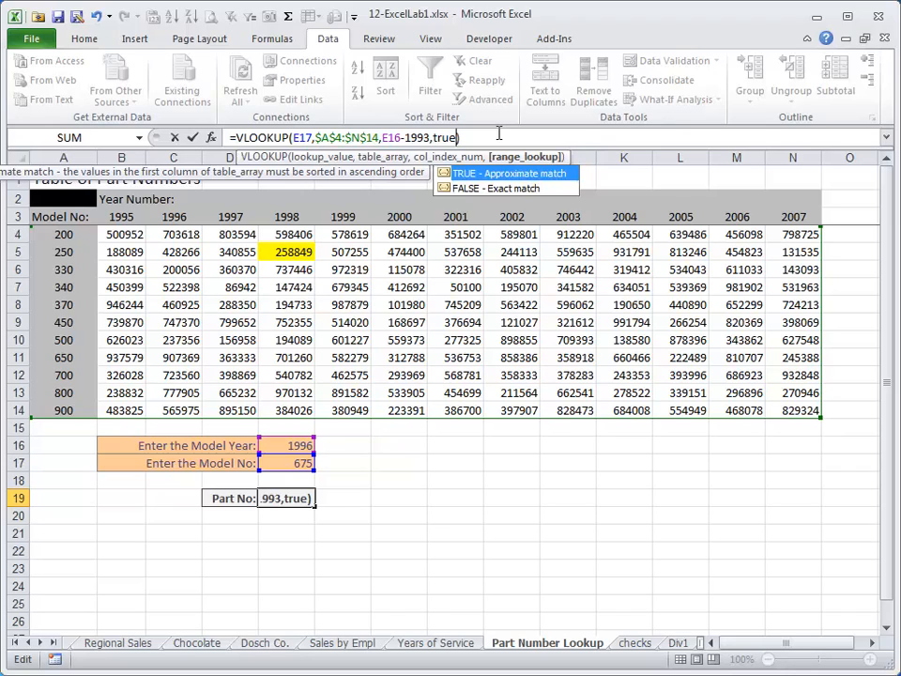
key("Return")
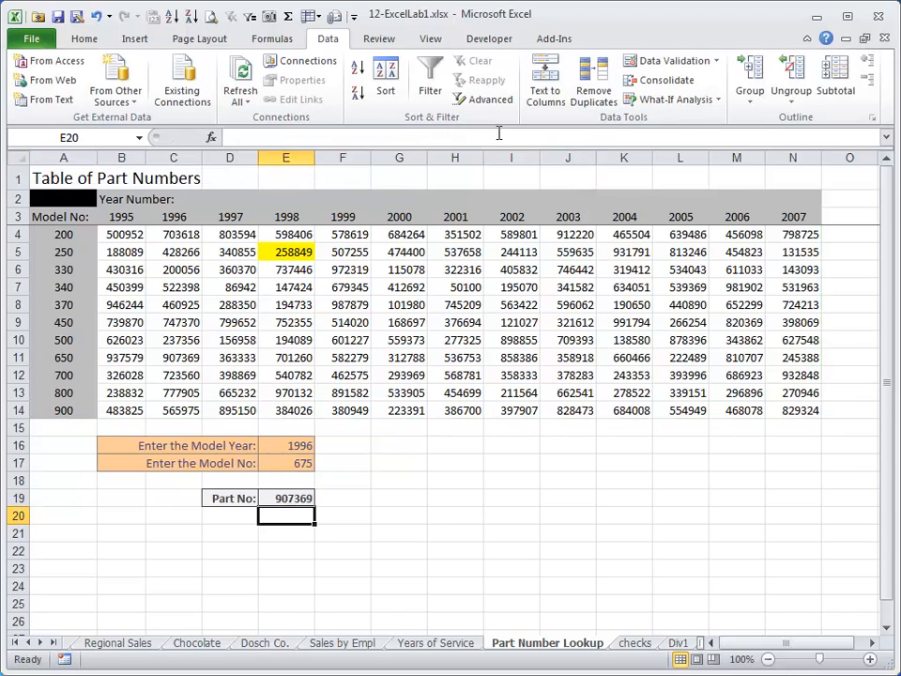
left_click(299, 501)
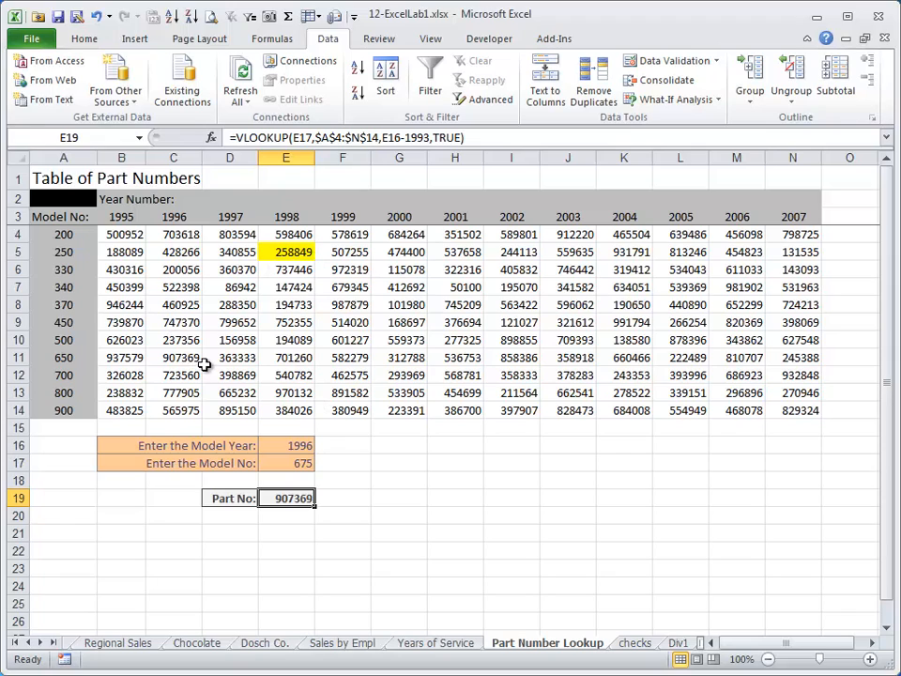
left_click(178, 358)
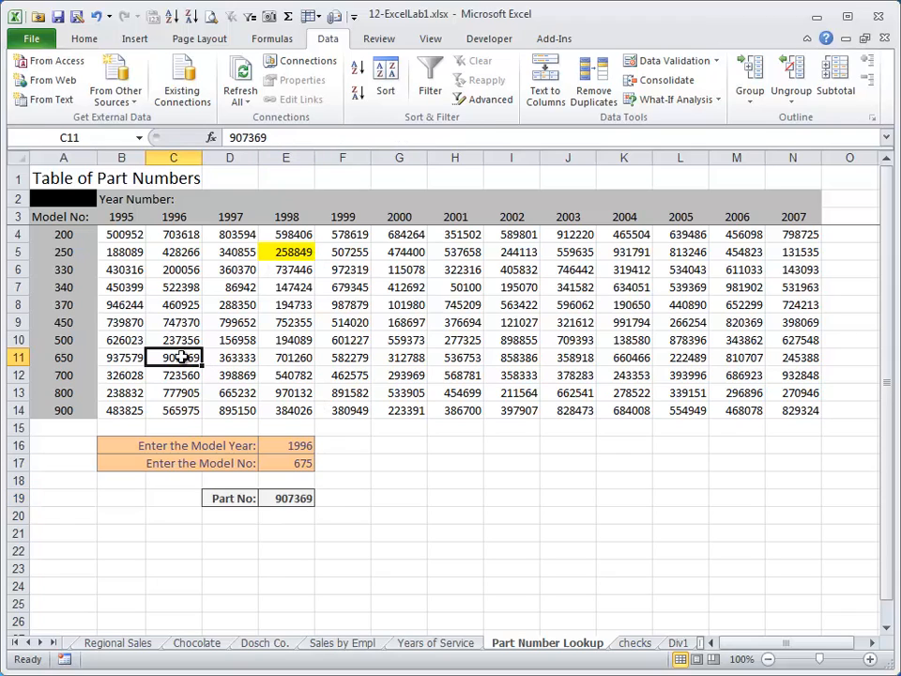
left_click(307, 463)
Set the range_lookup argument of the VLOOKUP in E19 to FALSE for an exact match
left_click(301, 496)
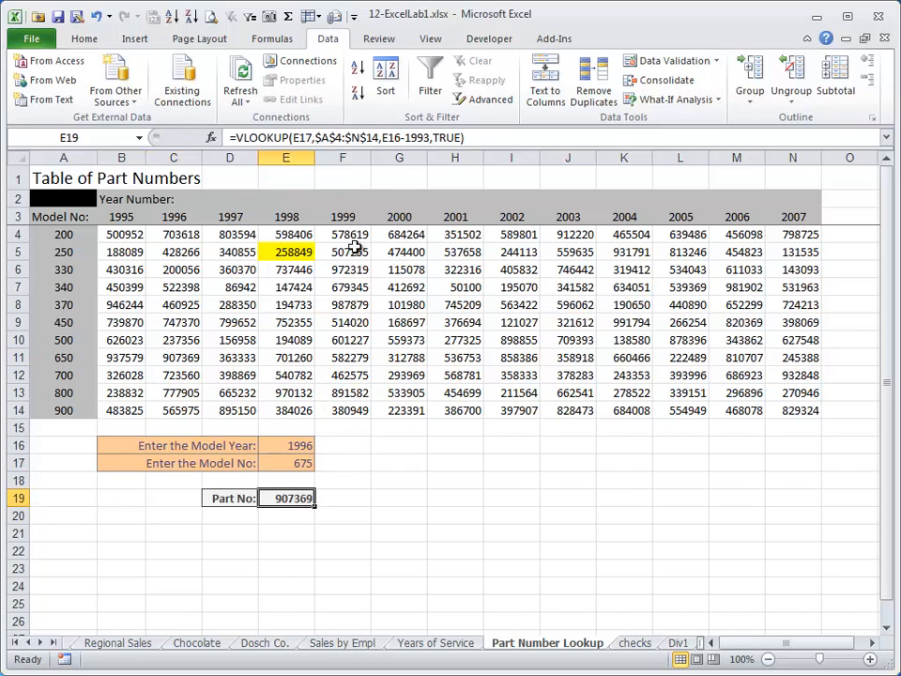
double_click(439, 138)
type("fa")
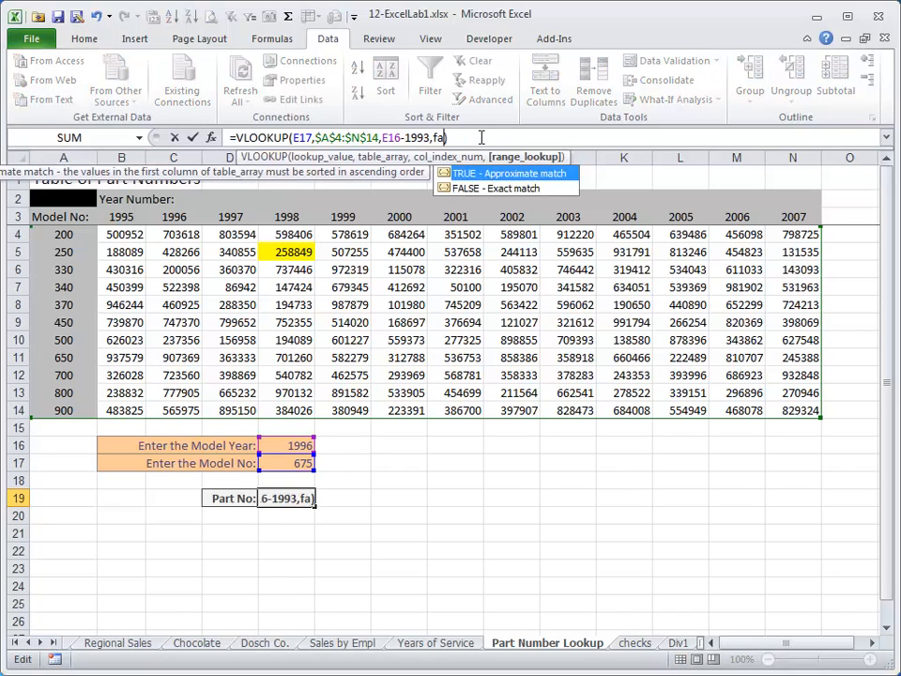
type("lse")
key("Return")
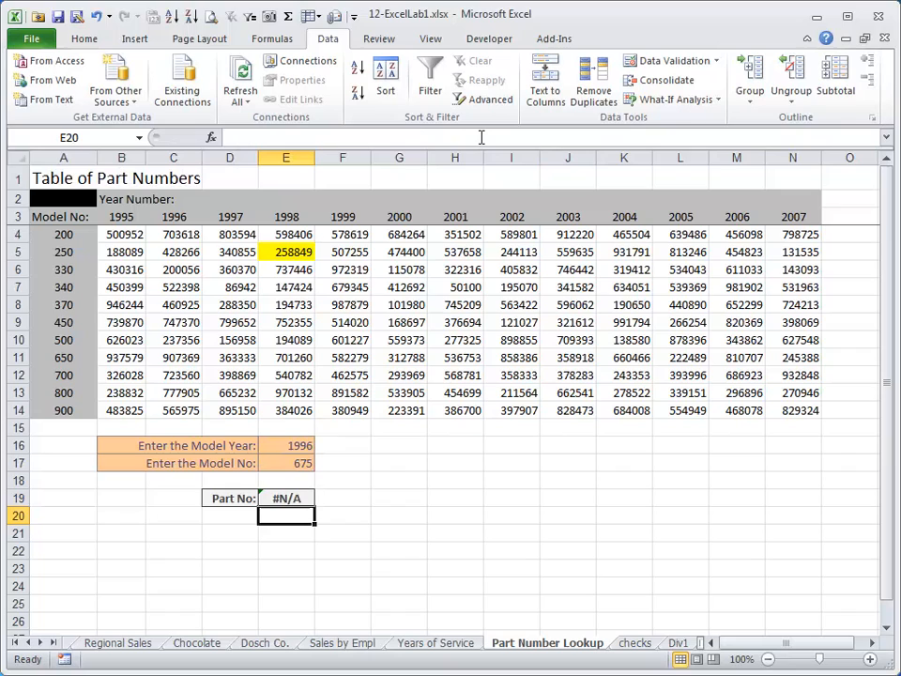
left_click(303, 497)
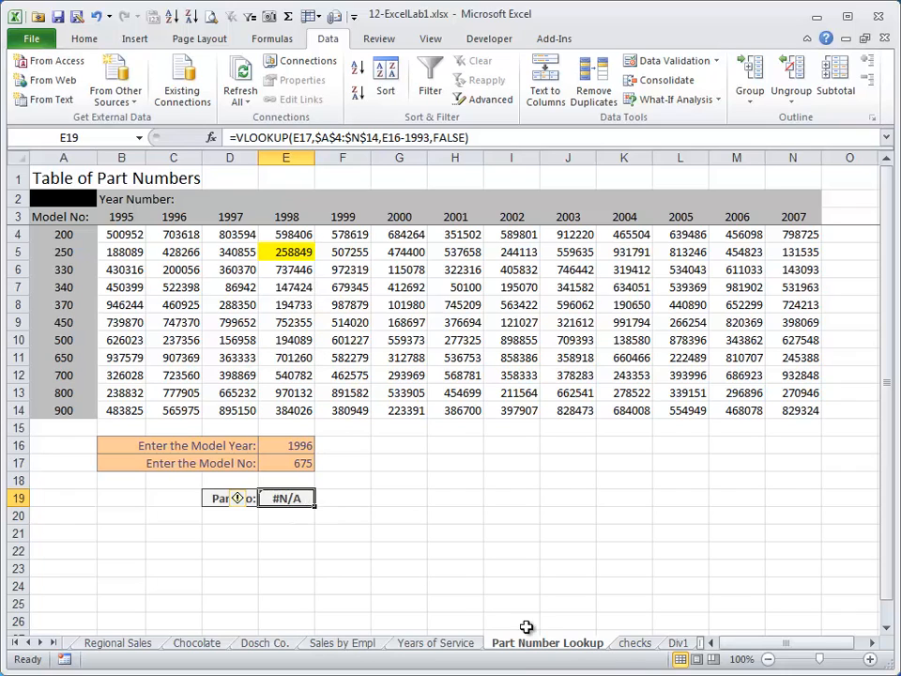
Set the model number in E17 to 700
left_click(308, 461)
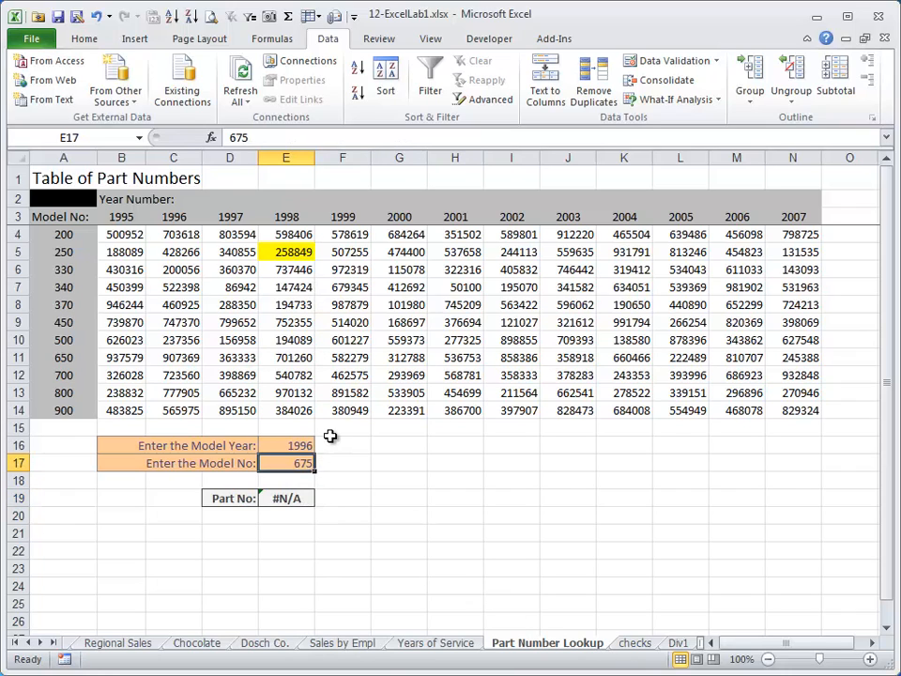
type("700")
key("Return")
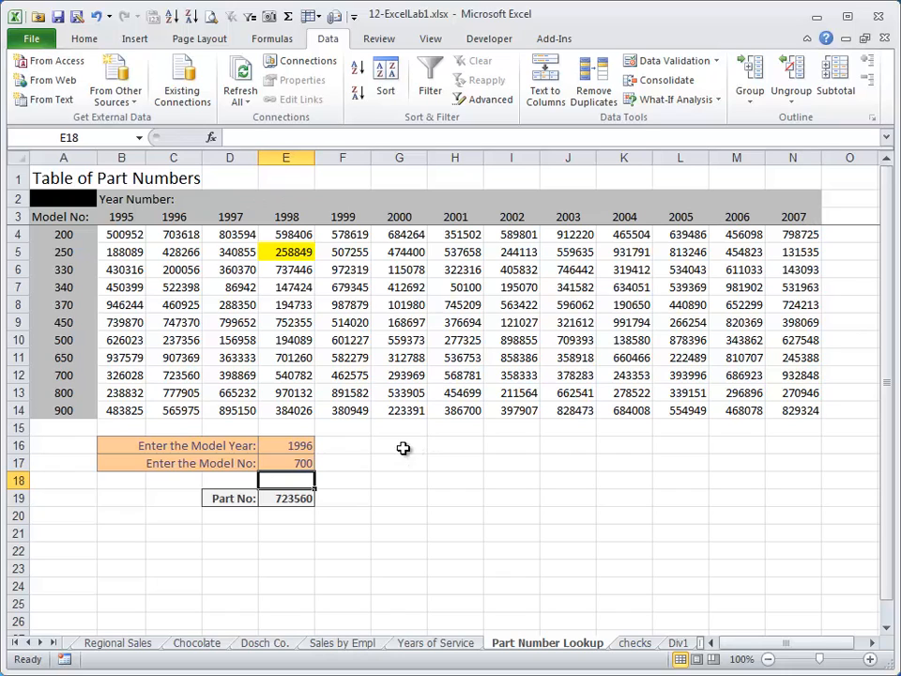
Examine the model numbers in column A and the year headings in row 3 of the part number table
left_click_drag(122, 217, 125, 287)
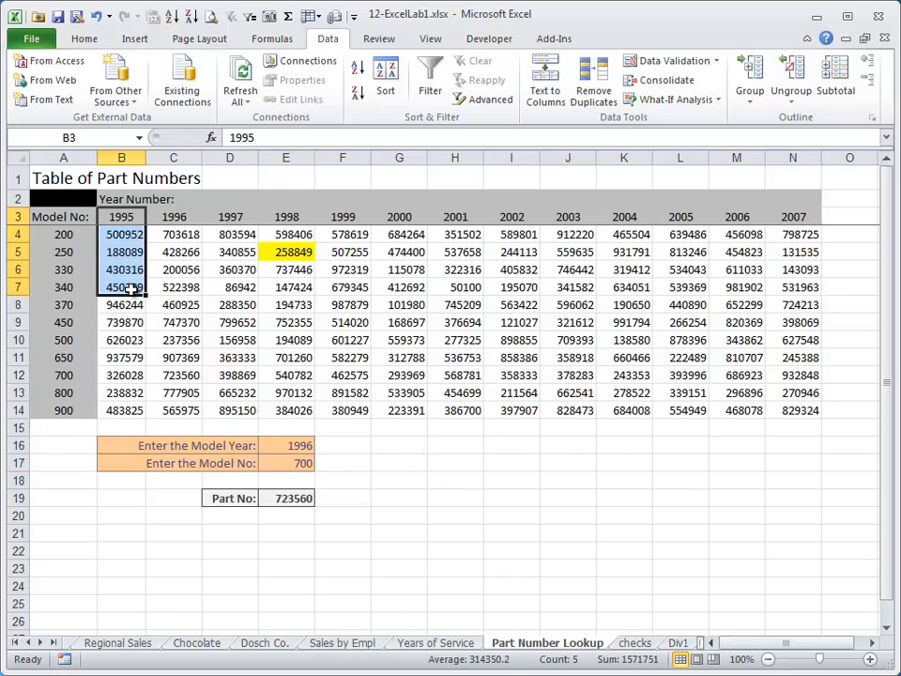
left_click(67, 235)
left_click(67, 252)
left_click(67, 270)
left_click(68, 288)
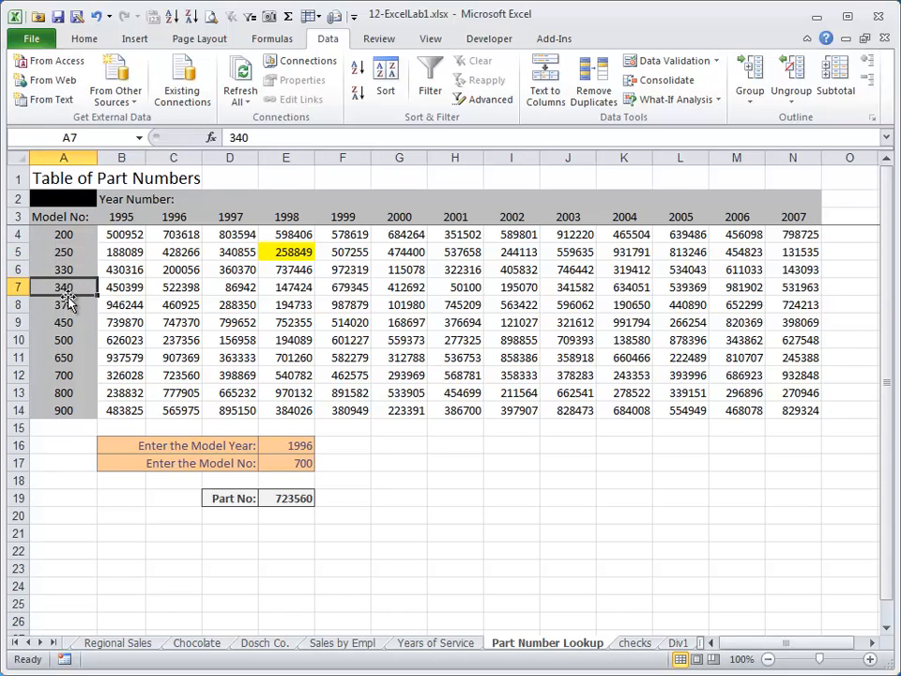
left_click(67, 302)
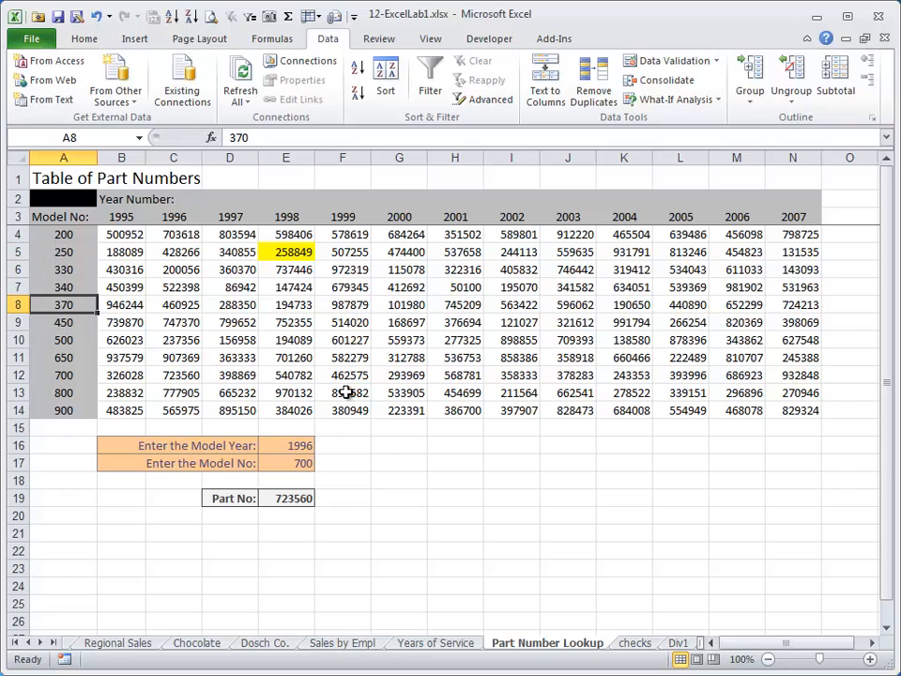
left_click(136, 217)
left_click(216, 215)
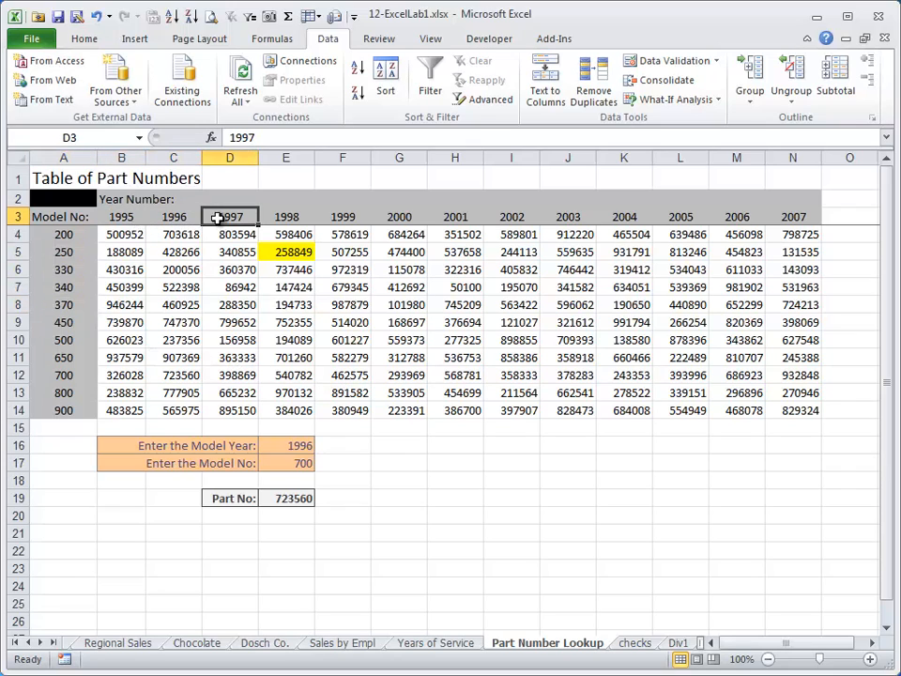
left_click(276, 215)
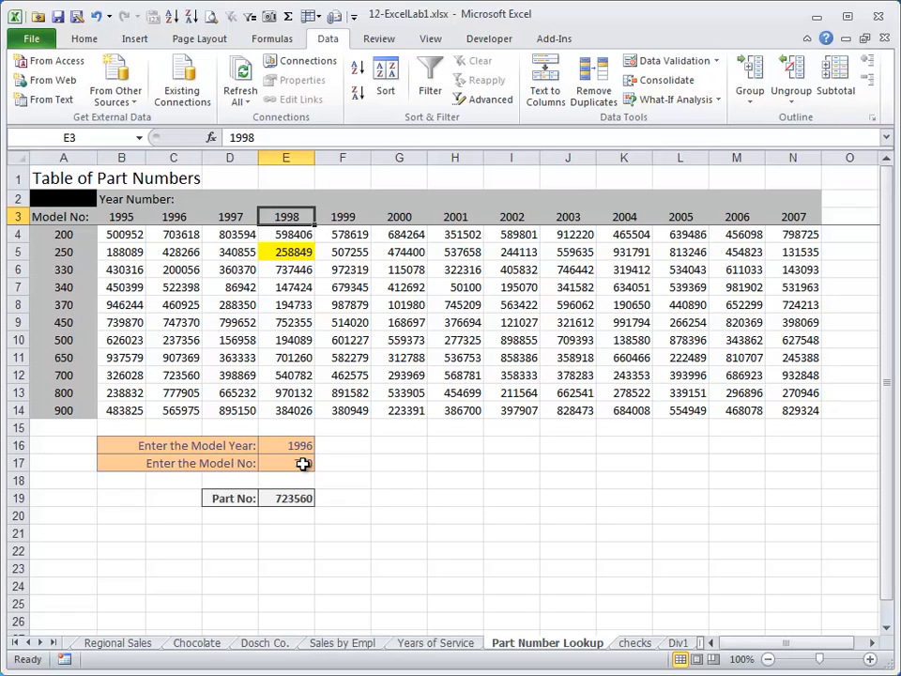
Open the checks sheet and examine the check numbers and amounts in the WRITTEN and CLEARED lists
left_click(634, 643)
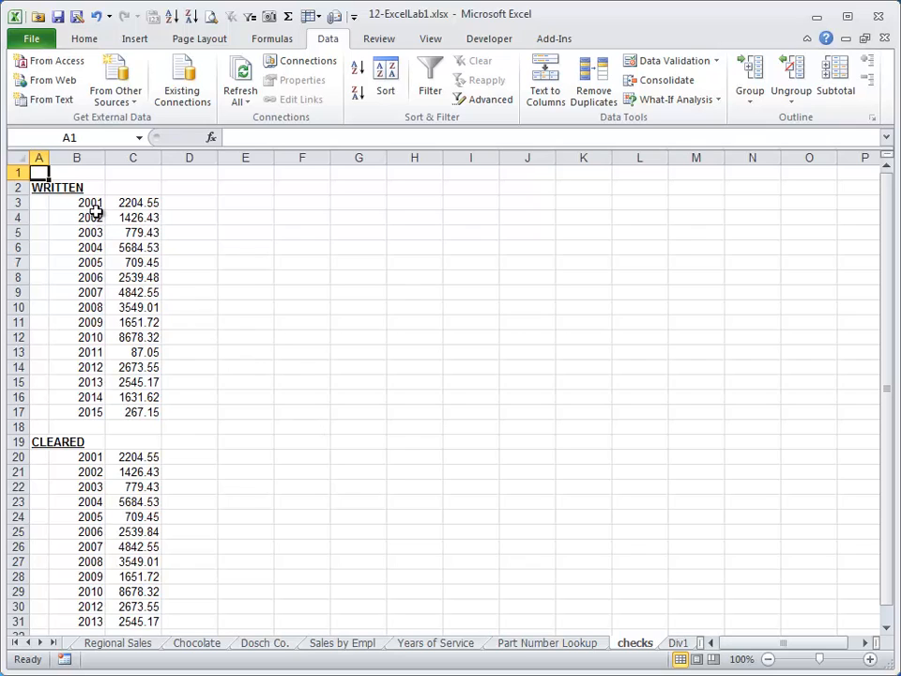
left_click_drag(93, 203, 98, 412)
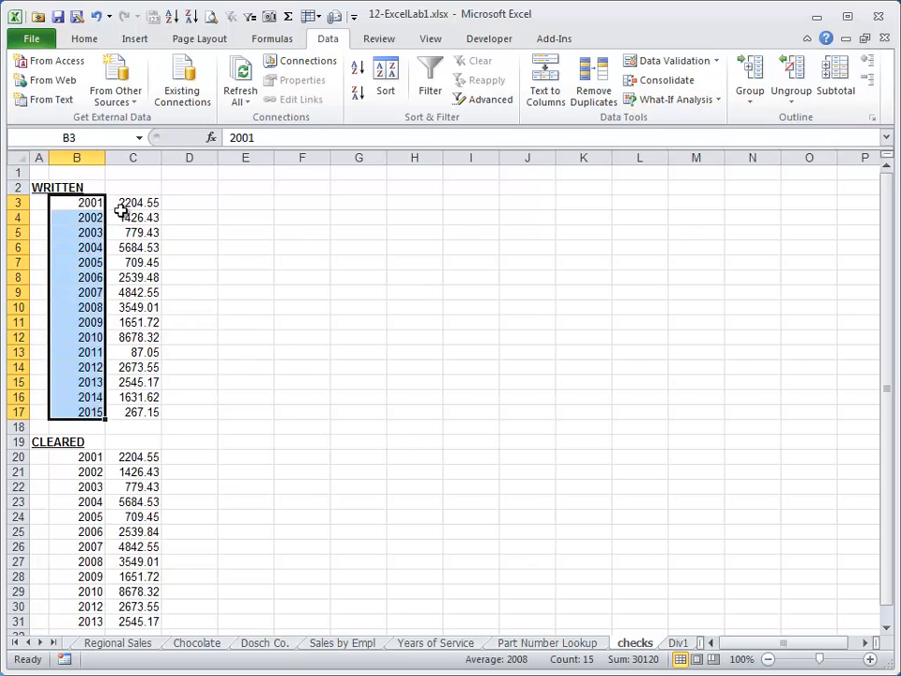
left_click_drag(132, 201, 143, 410)
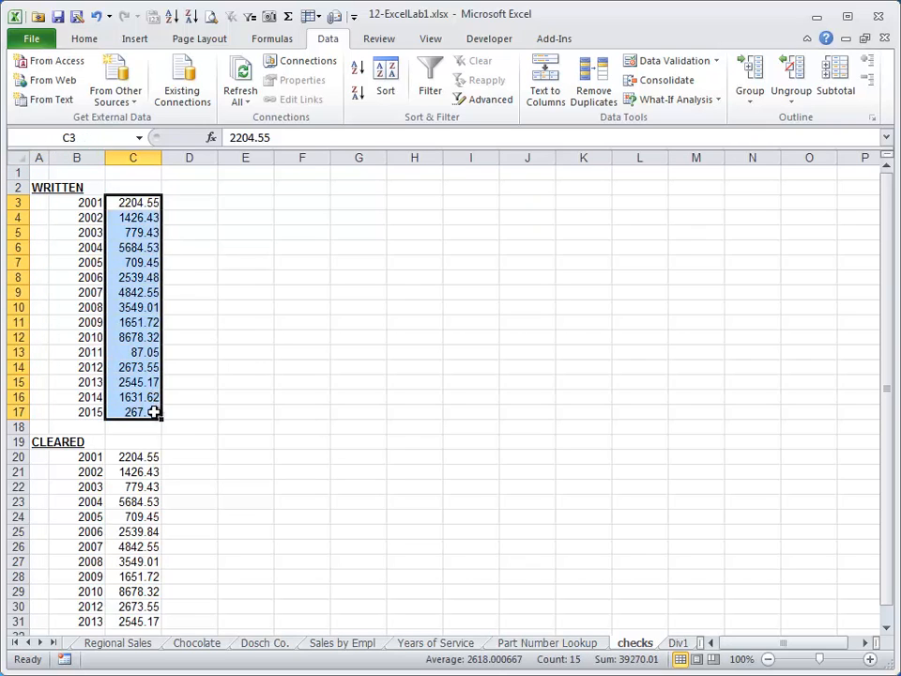
left_click(92, 471)
scroll(92, 469, "down", 1)
scroll(94, 467, "up", 1)
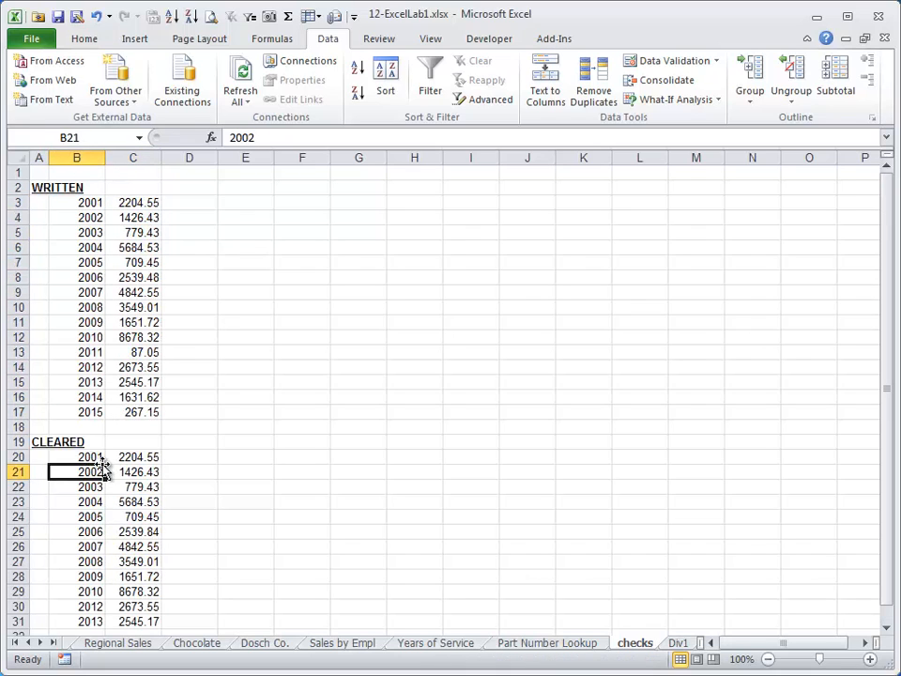
left_click_drag(91, 456, 101, 622)
left_click(143, 457)
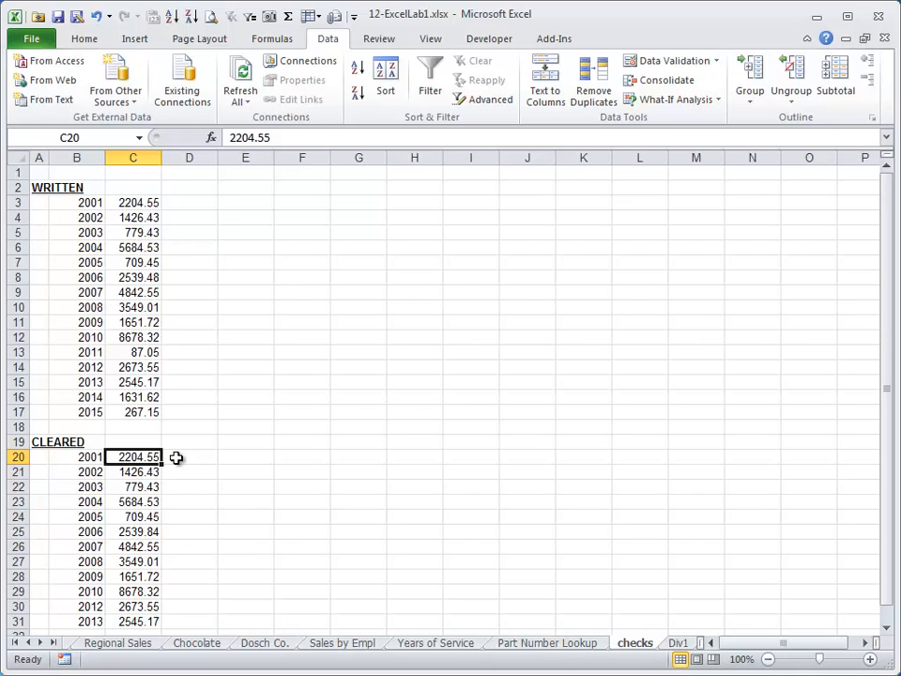
left_click_drag(136, 203, 147, 624)
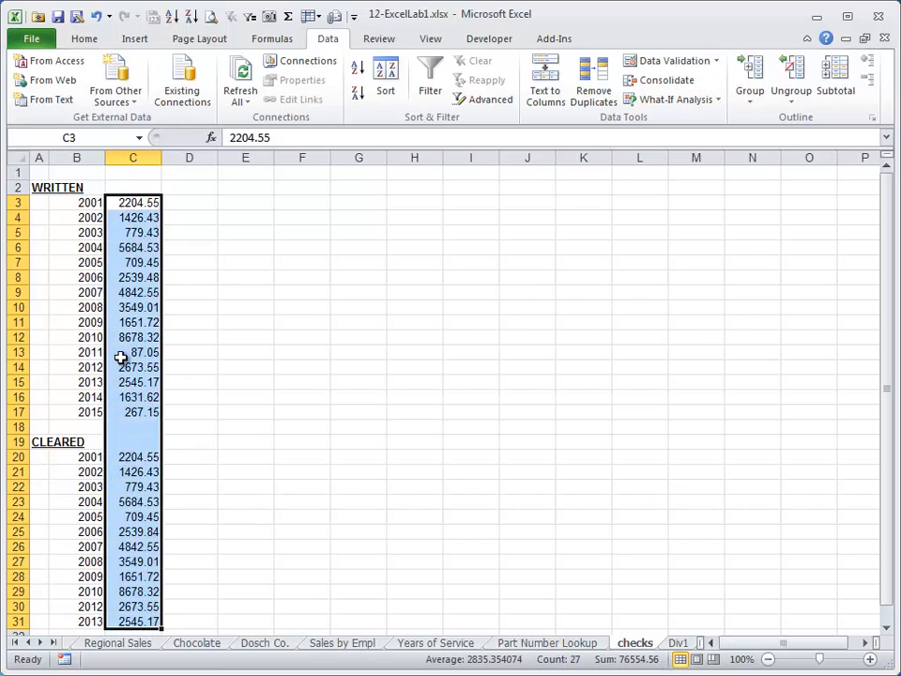
left_click(148, 367)
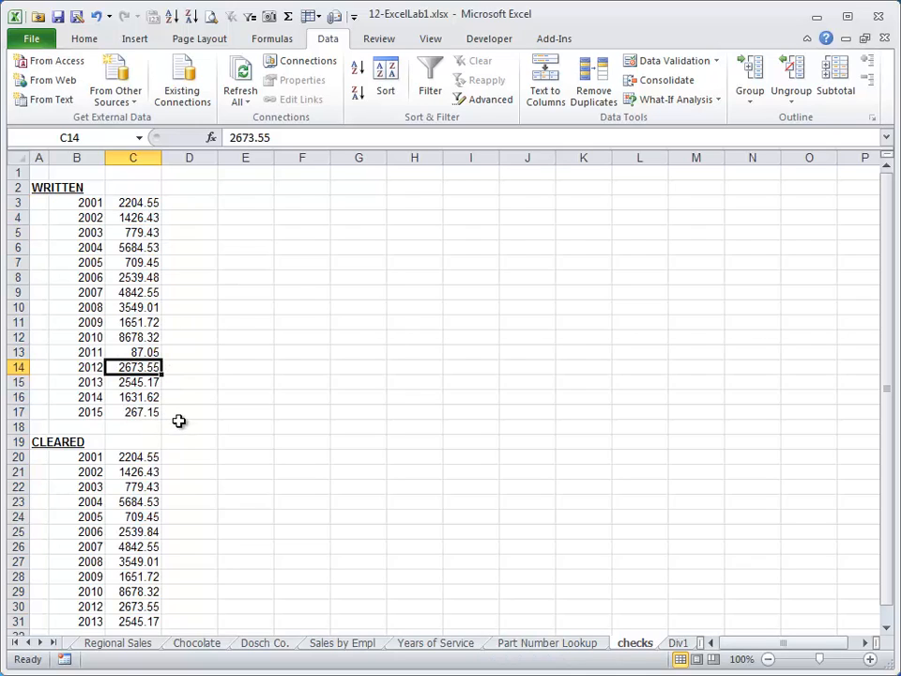
left_click(94, 201)
left_click(146, 456)
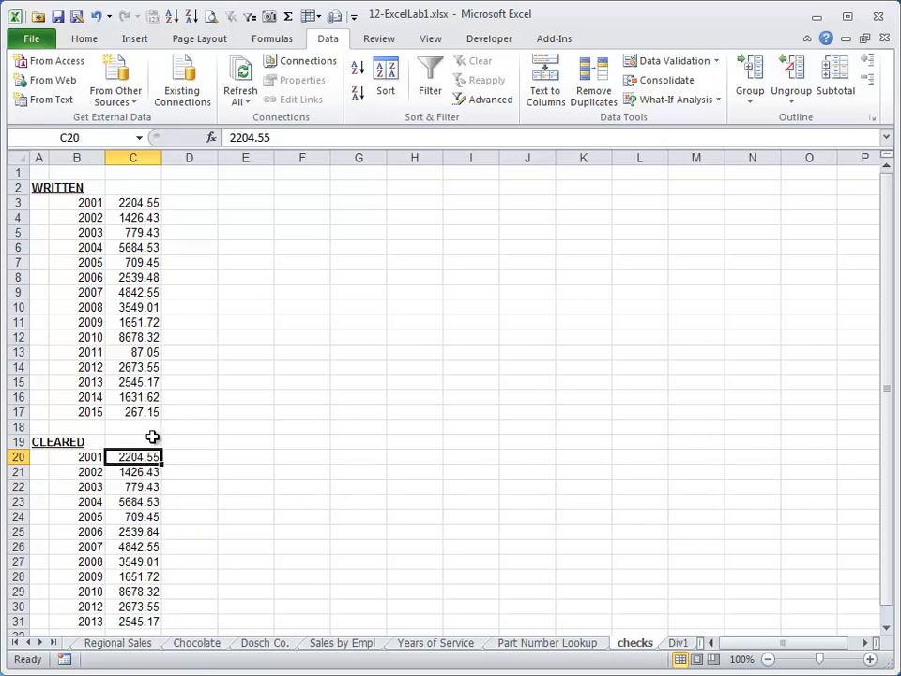
Enter -1 in cell C19 above the cleared check amounts
left_click(152, 437)
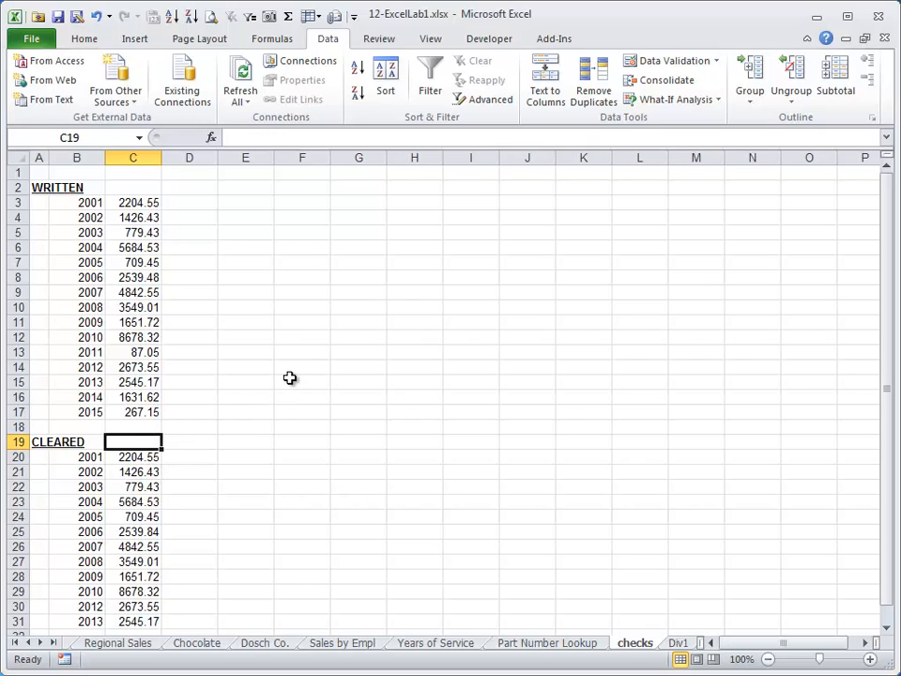
type("-1")
key("Return")
Copy the -1 in C19 and use Paste Special Multiply to multiply the cleared amounts in C20:C31 by it
key("Up")
key("ctrl+c")
left_click_drag(150, 456, 141, 621)
left_click(83, 39)
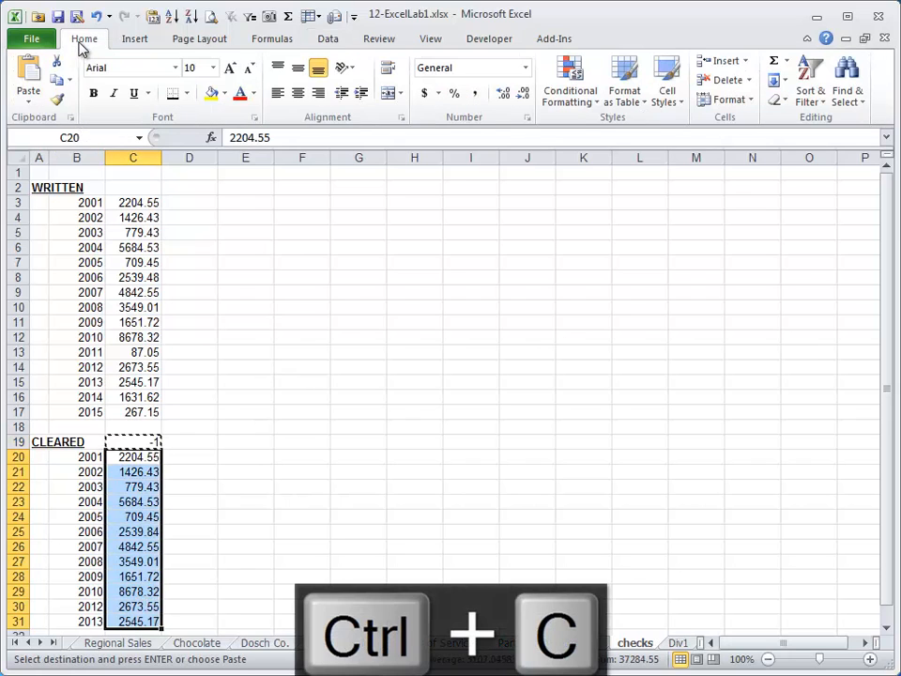
left_click(28, 97)
left_click(65, 277)
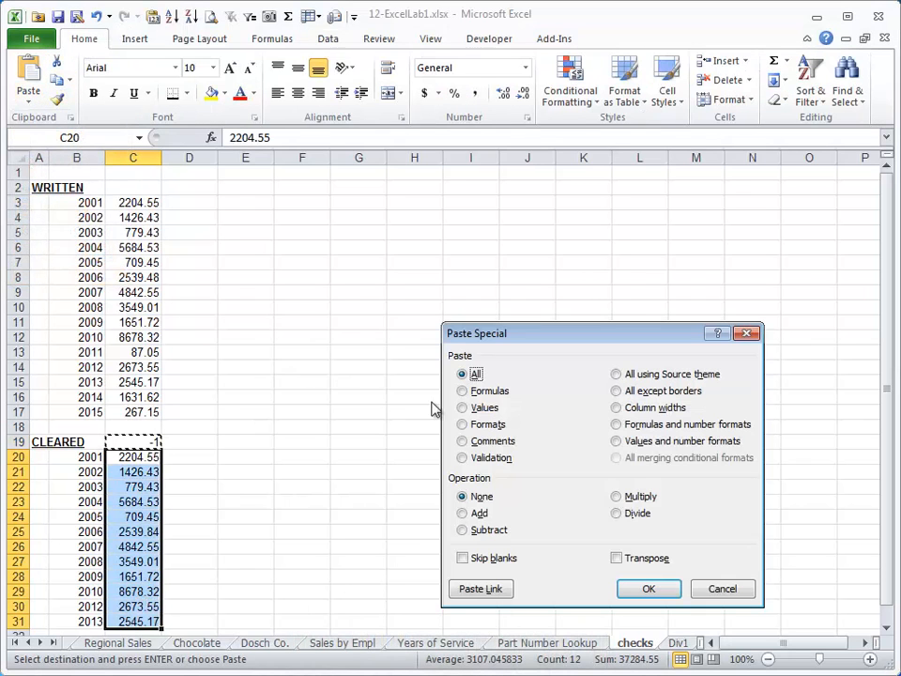
left_click(616, 498)
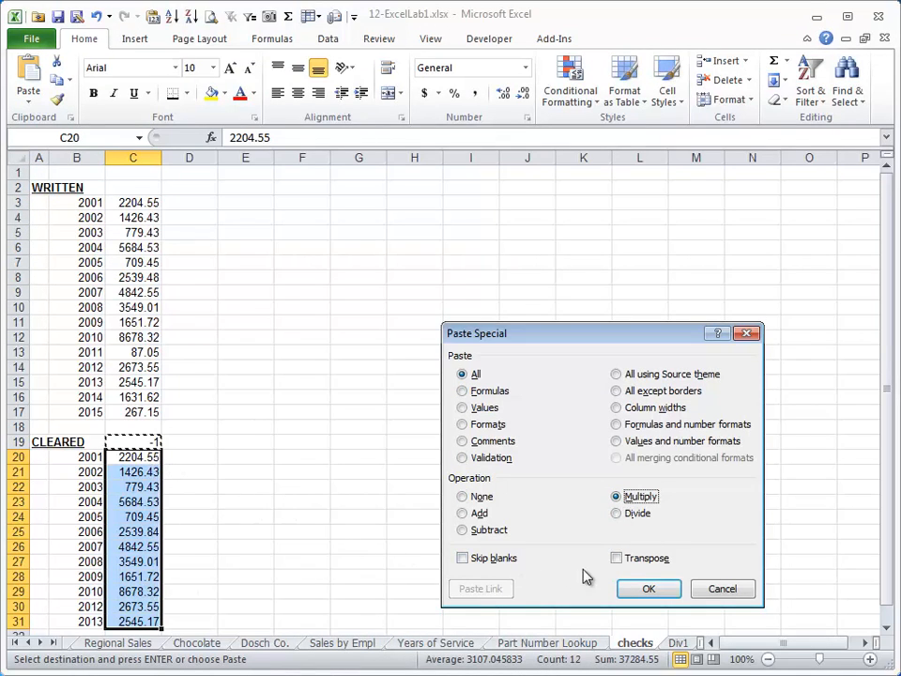
left_click(649, 588)
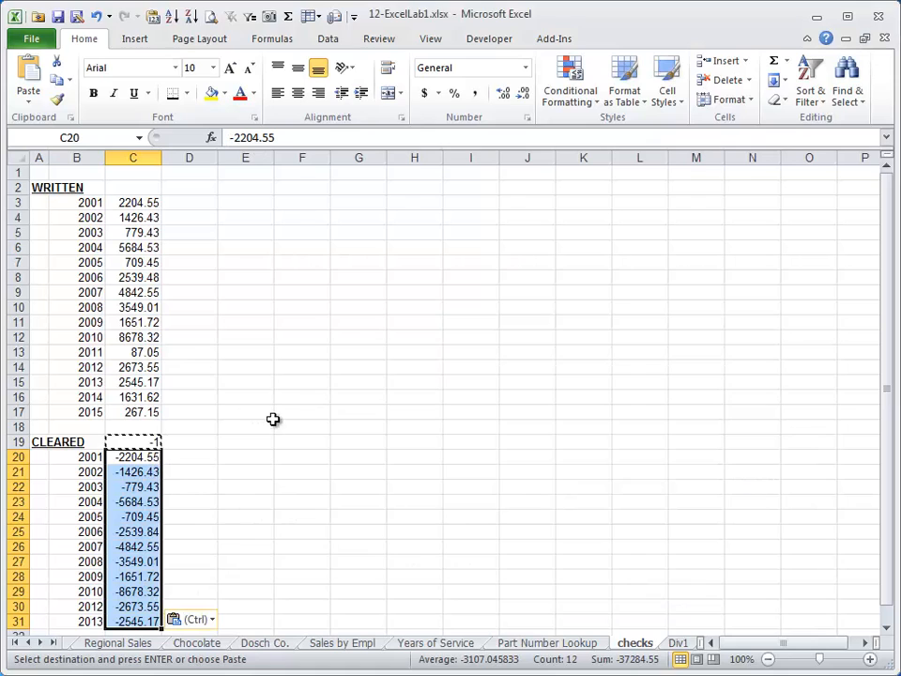
Clear the -1 from C19 and apply the comma number style to the check amounts in C3:C31
left_click(150, 441)
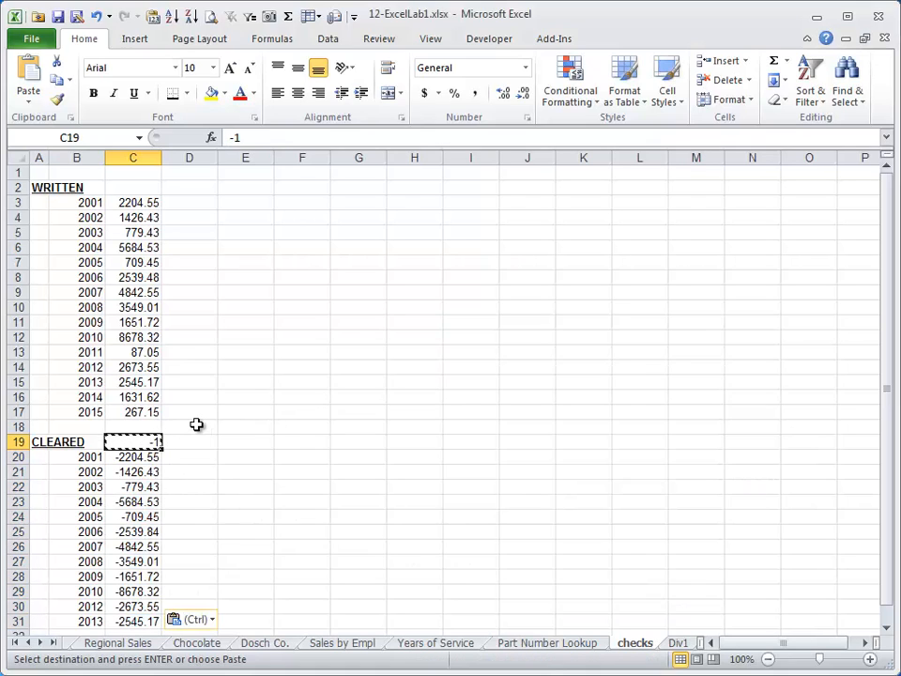
key("Delete")
key("Up")
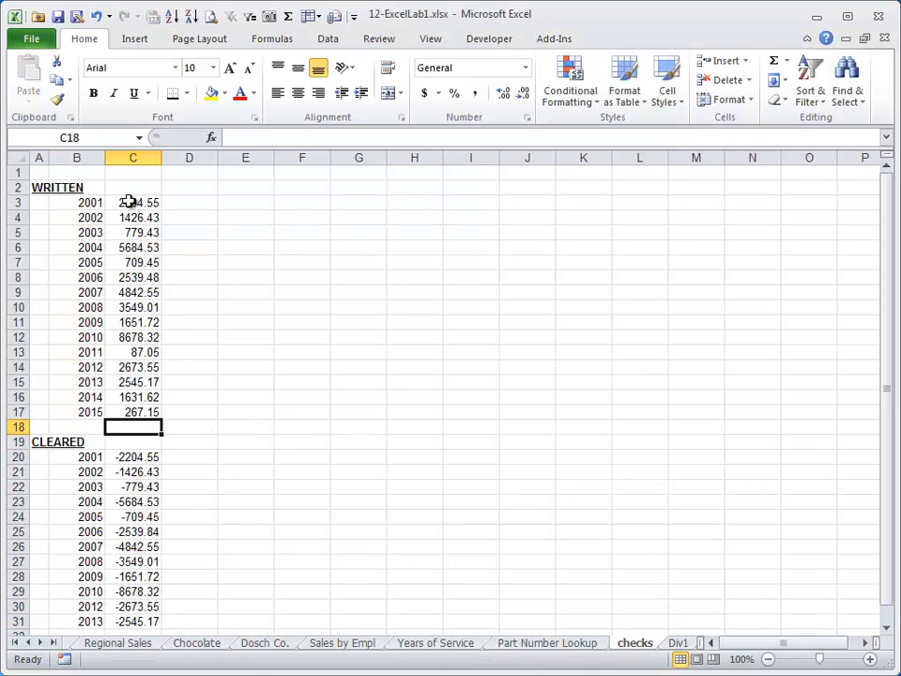
left_click_drag(128, 202, 129, 620)
left_click(475, 95)
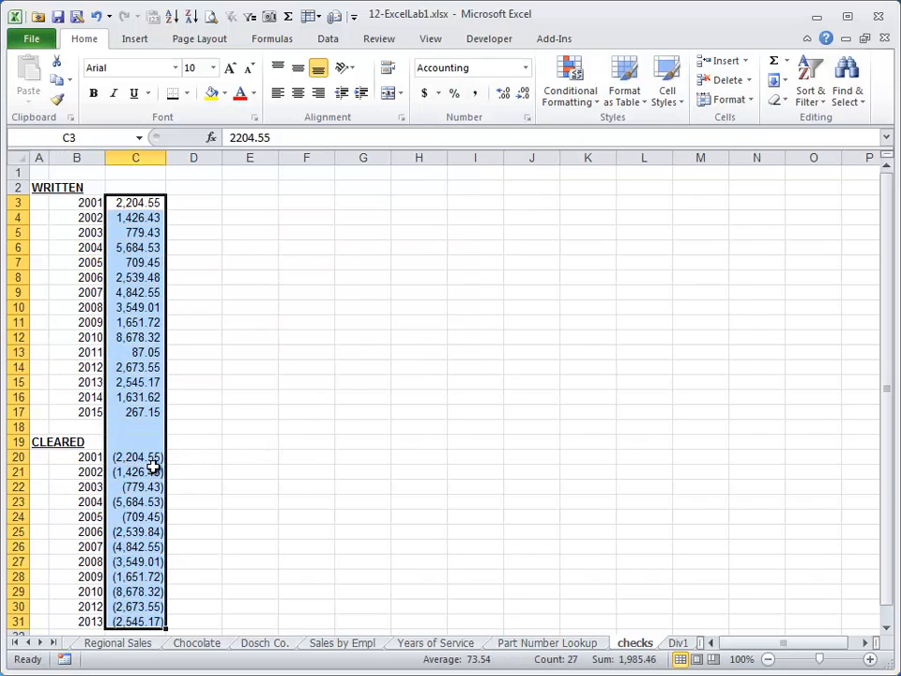
left_click(184, 459)
type("=")
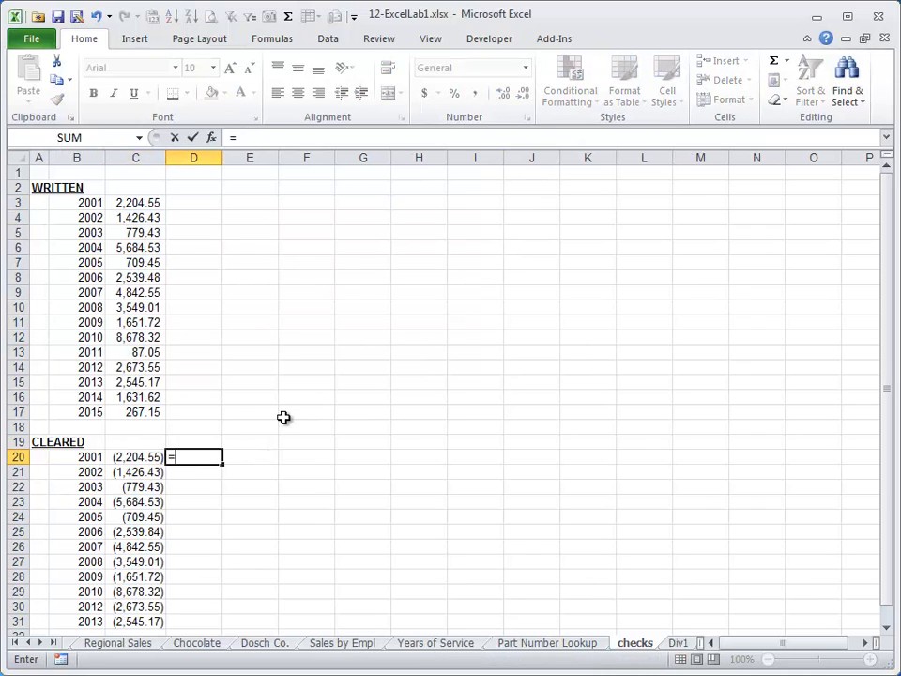
type("sum")
key("Up")
key("Up")
key("Up")
key("Up")
key("Up")
key("Up")
key("Up")
key("Up")
key("Up")
key("Up")
key("Up")
key("Up")
key("Up")
key("Up")
key("Up")
key("Up")
key("Up")
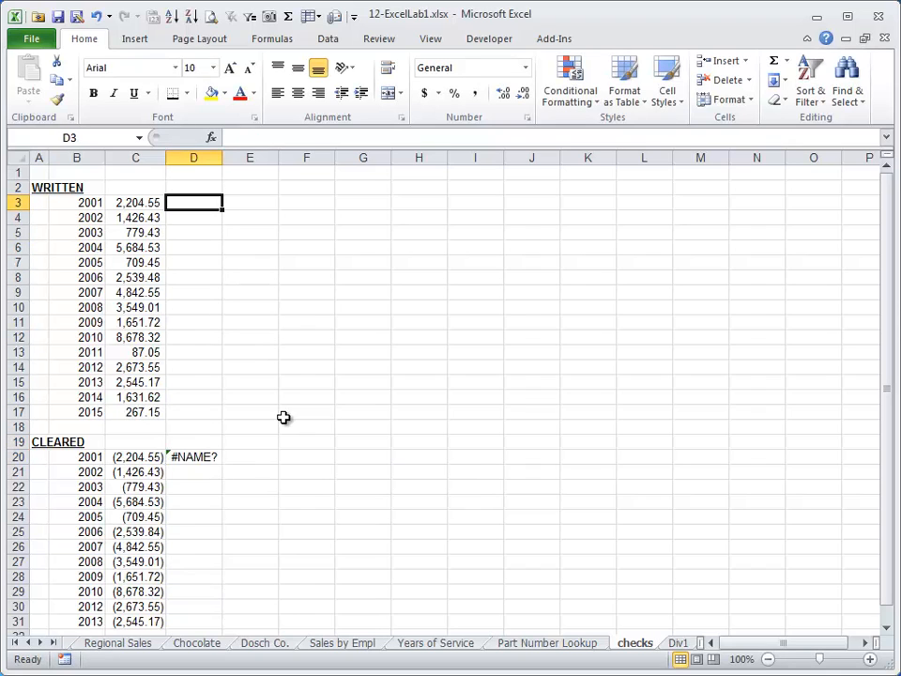
key("ctrl+z")
Enter the formula =SUMIF(B:B,B3,C:C) in cell D3 beside the first written check
key("Up")
key("Up")
key("Up")
key("Up")
key("Up")
key("Up")
key("Up")
key("Up")
key("Up")
key("Up")
key("Up")
key("Up")
key("Up")
key("Up")
key("Up")
key("Up")
key("Up")
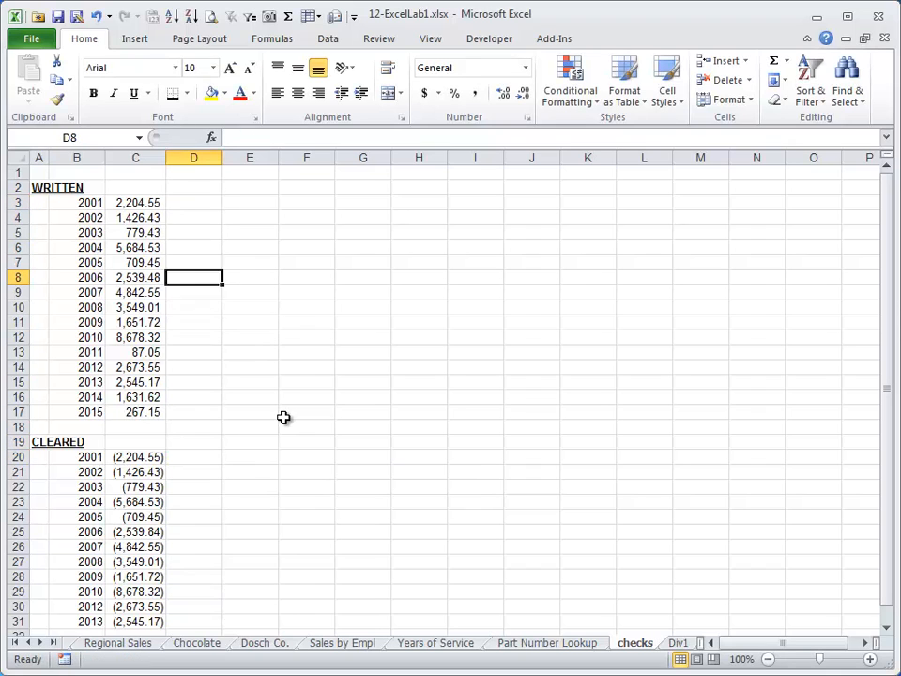
type("=sumif(")
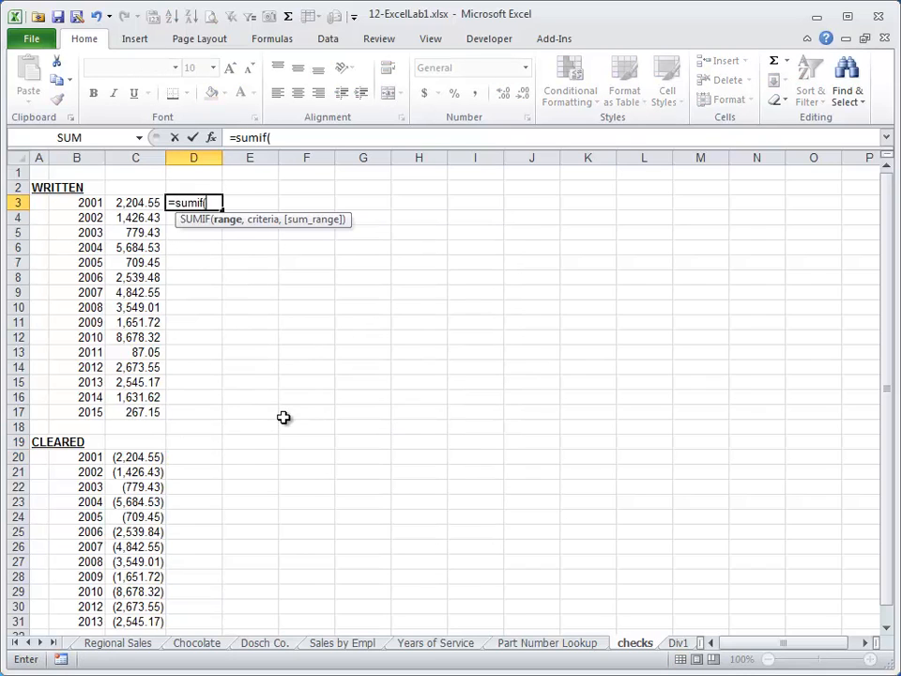
key("Left")
key("Left")
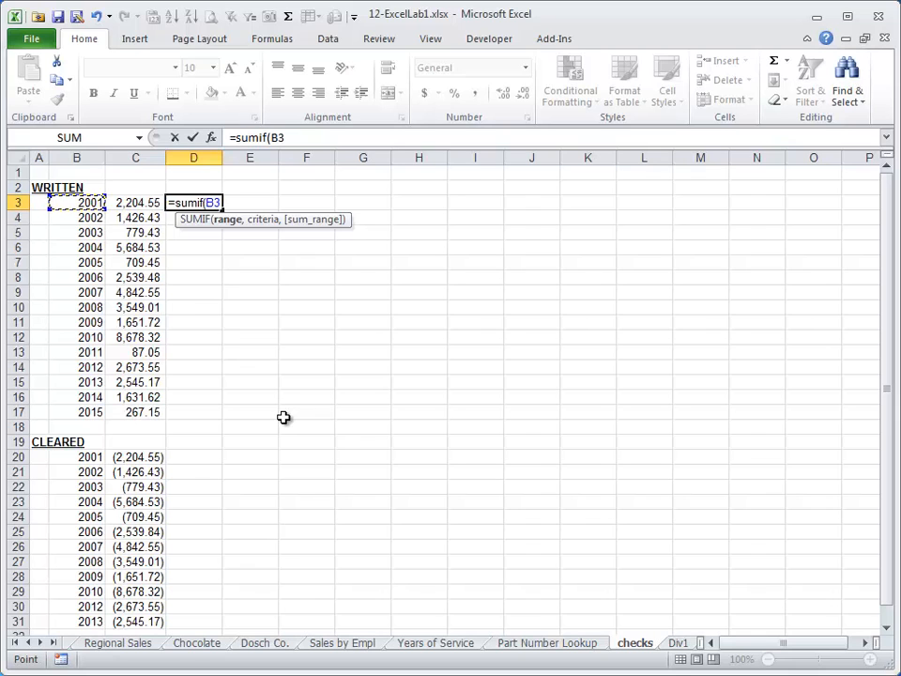
key("ctrl+space")
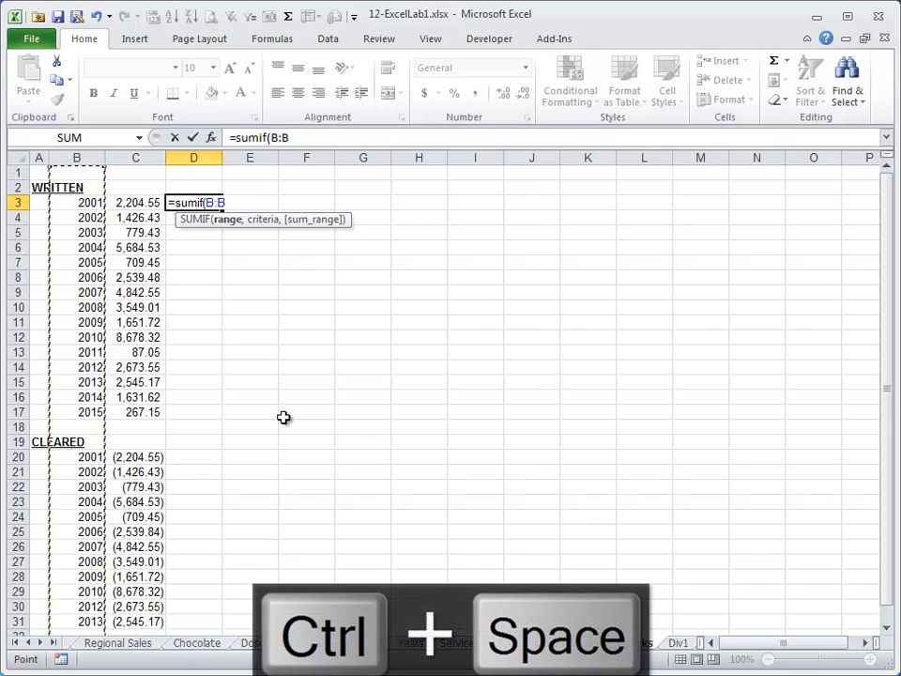
type(",")
key("Left")
key("Left")
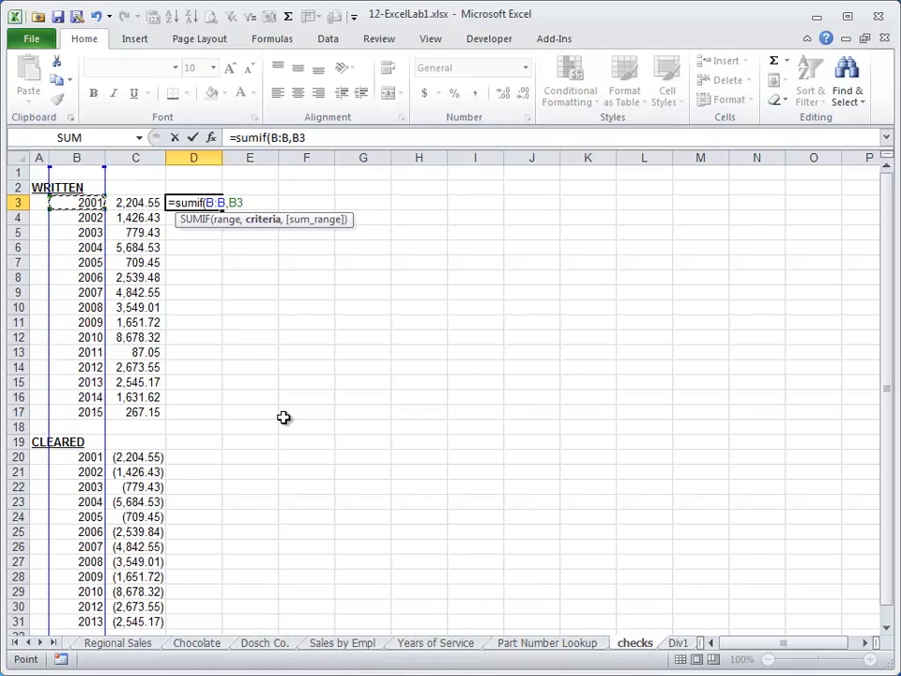
type(",")
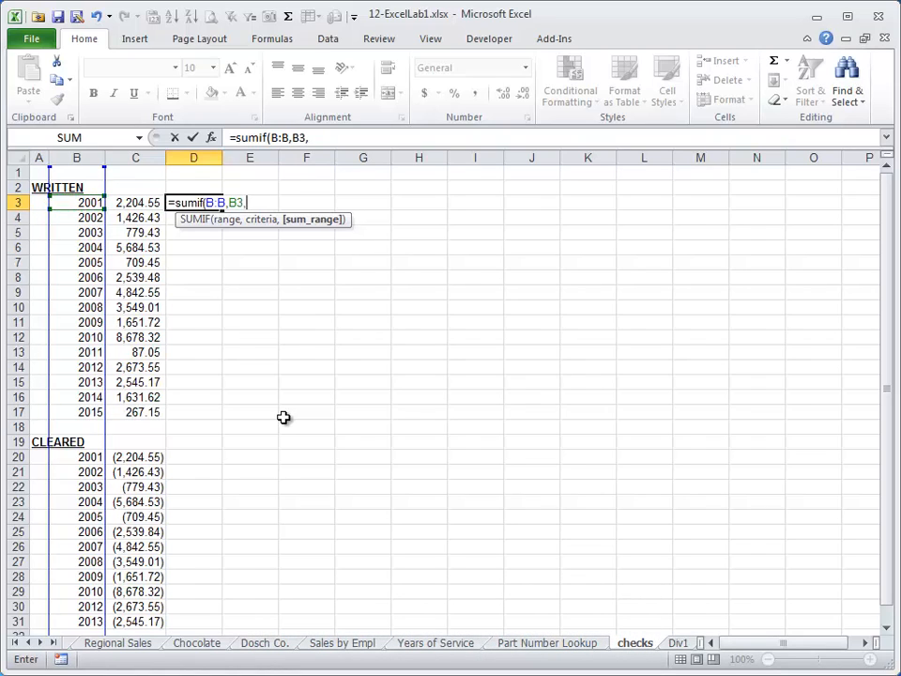
key("Left")
key("ctrl+space")
type(")")
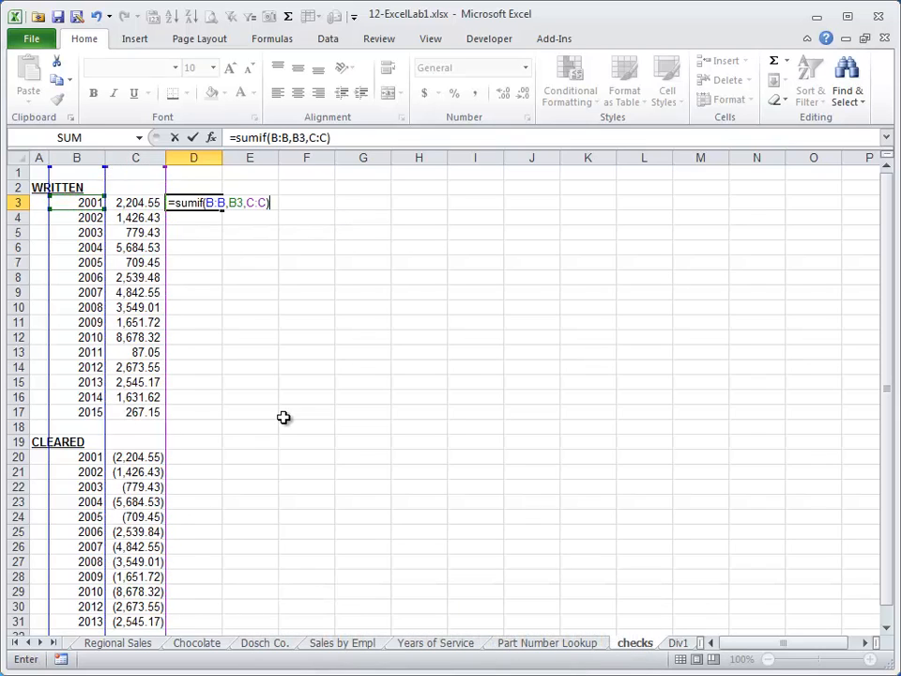
key("Return")
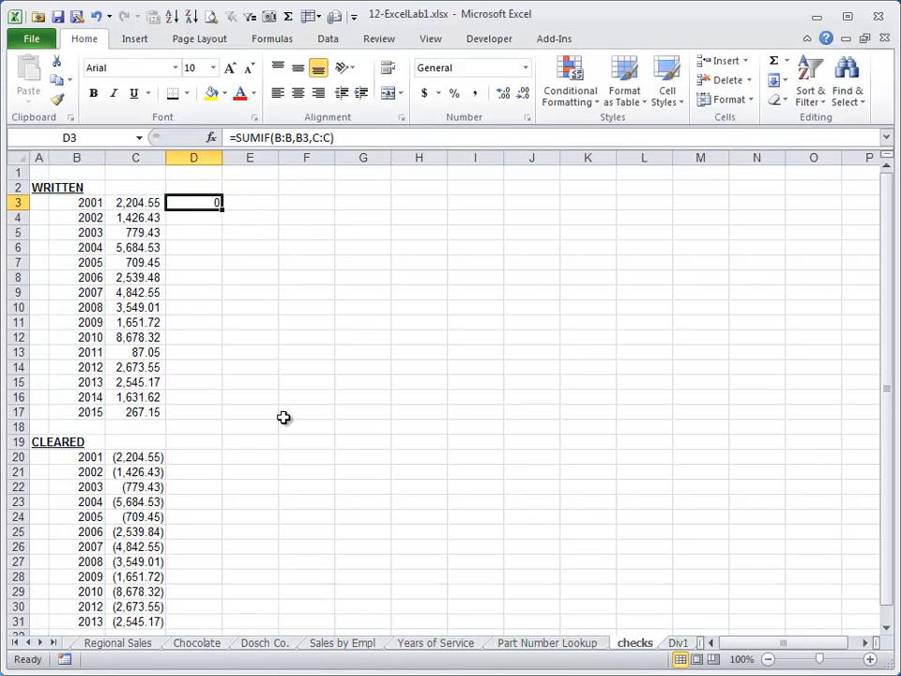
Apply the comma number style to D3 and fill its SUMIF formula down through D17
left_click(475, 94)
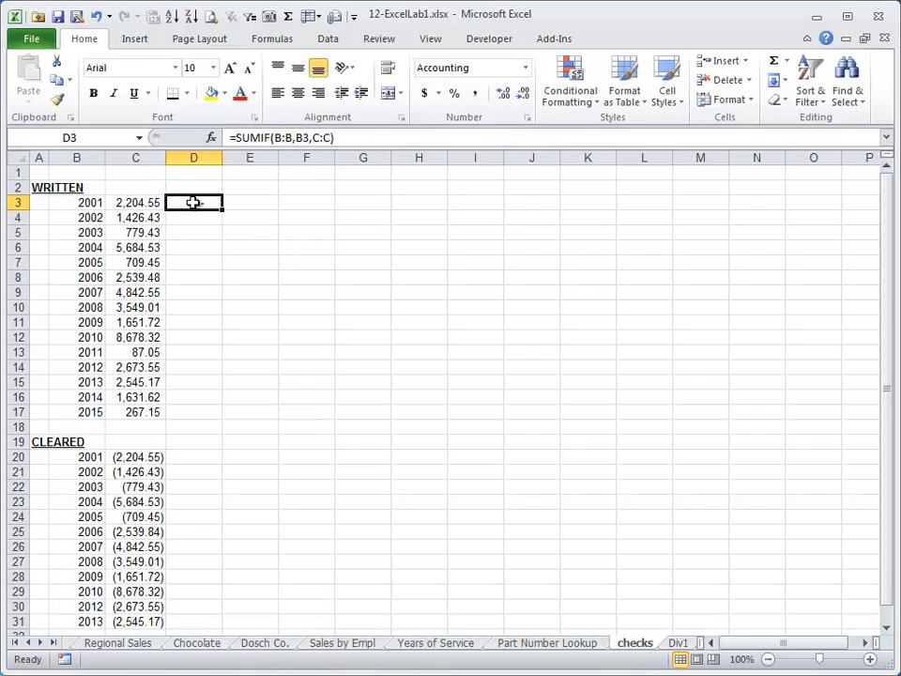
left_click(134, 203)
left_click(150, 454)
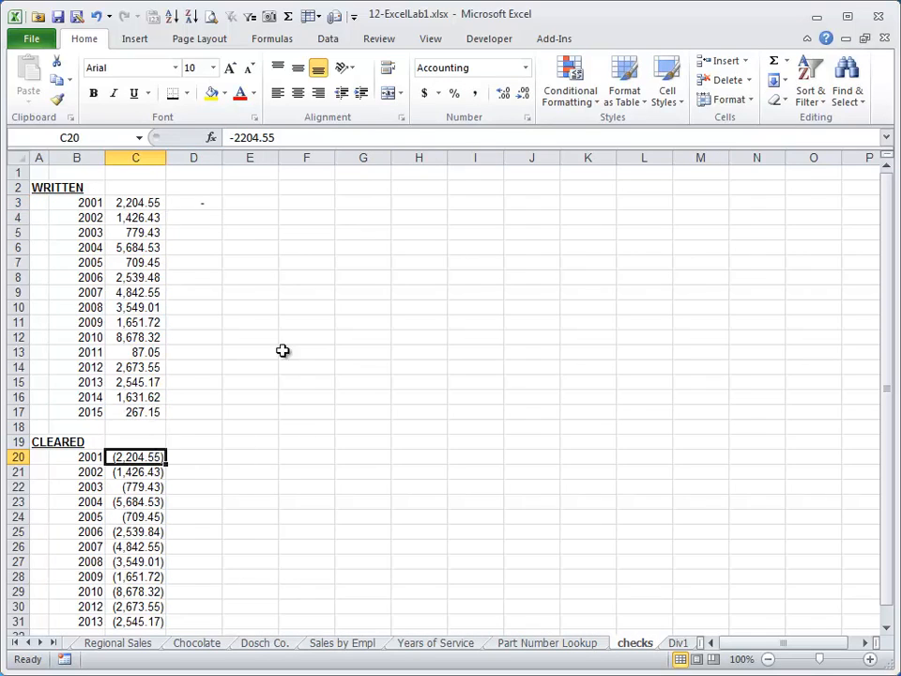
left_click_drag(212, 203, 193, 412)
key("ctrl+d")
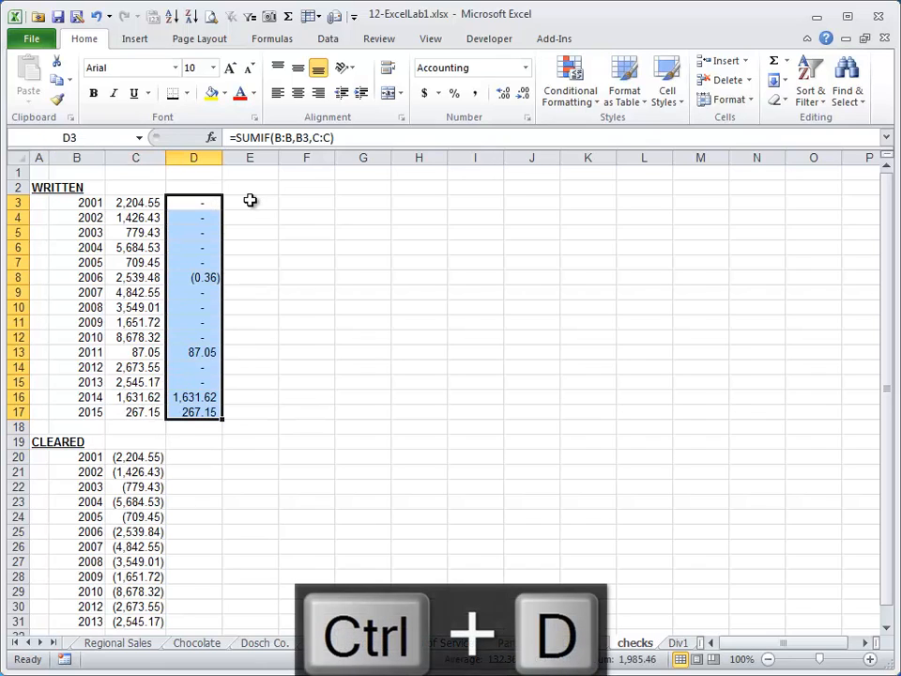
Examine the column D differences for checks 2006, 2011, 2014 and 2015, and compare check 2006 with its cleared amount
left_click(192, 278)
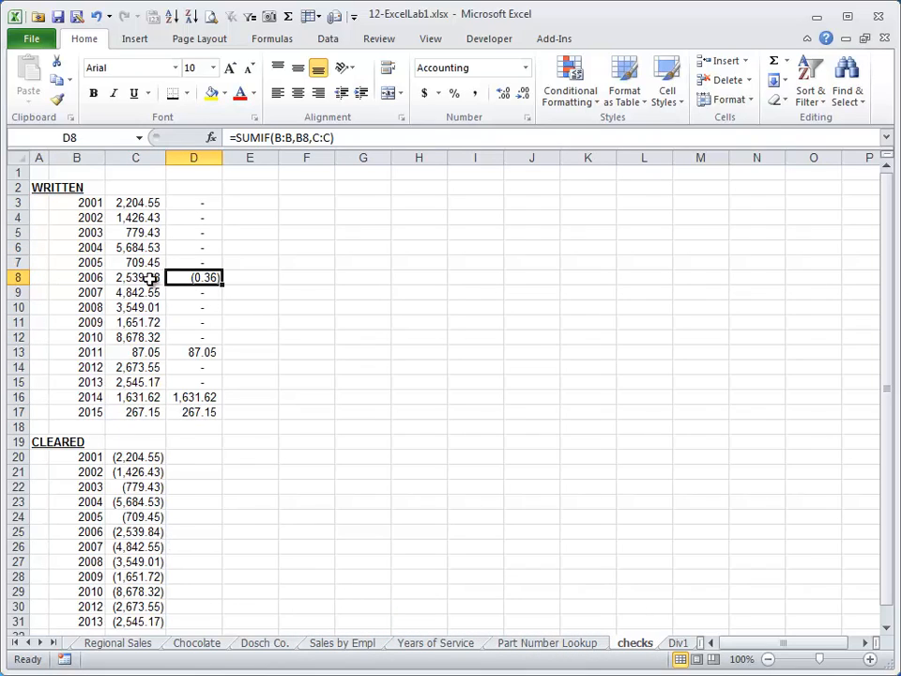
left_click(161, 532)
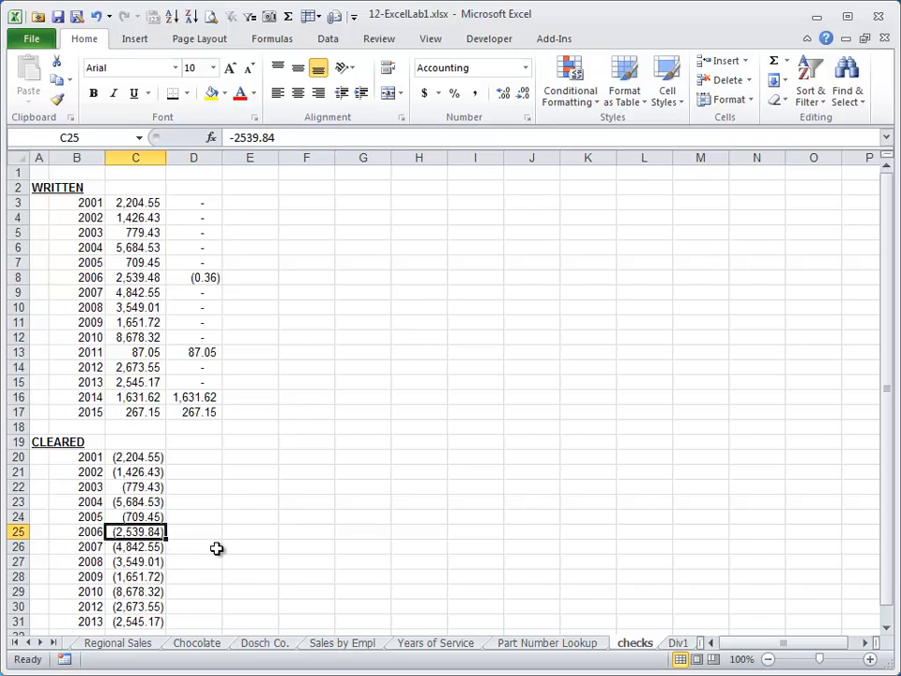
left_click(213, 277)
left_click(216, 350)
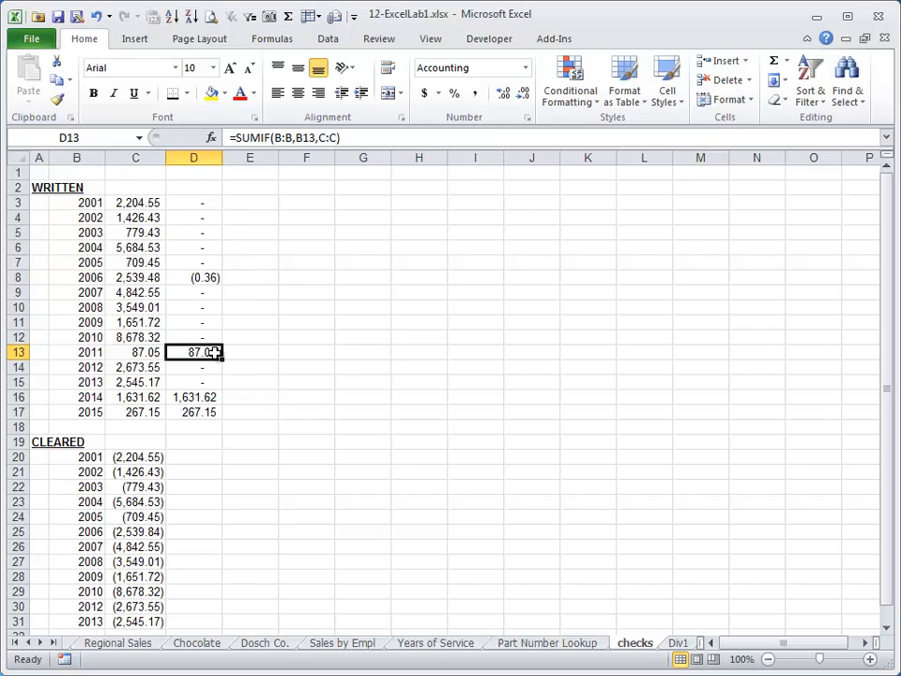
left_click(208, 398)
left_click(203, 412)
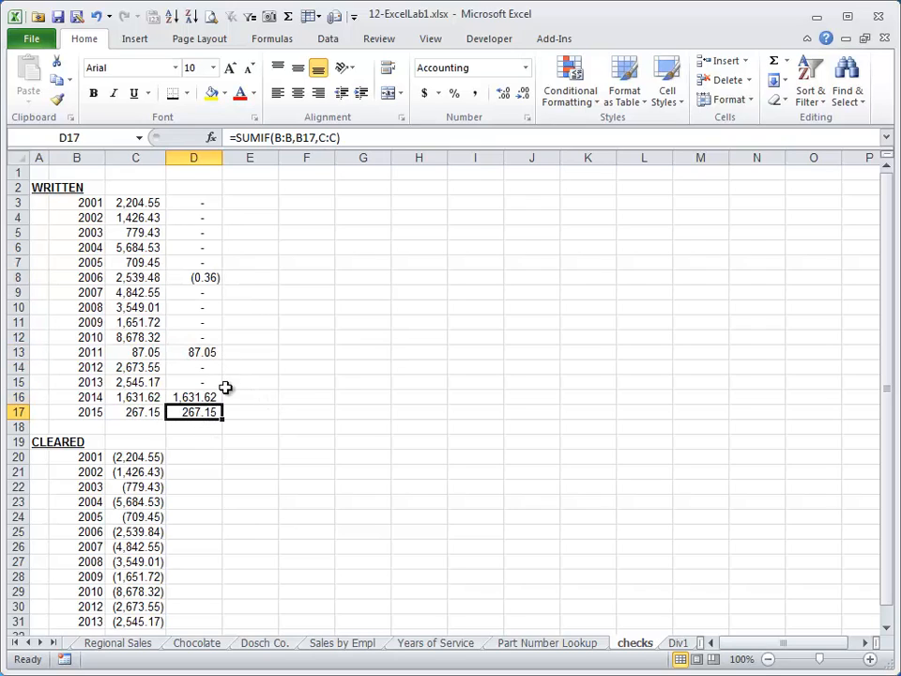
left_click(197, 279)
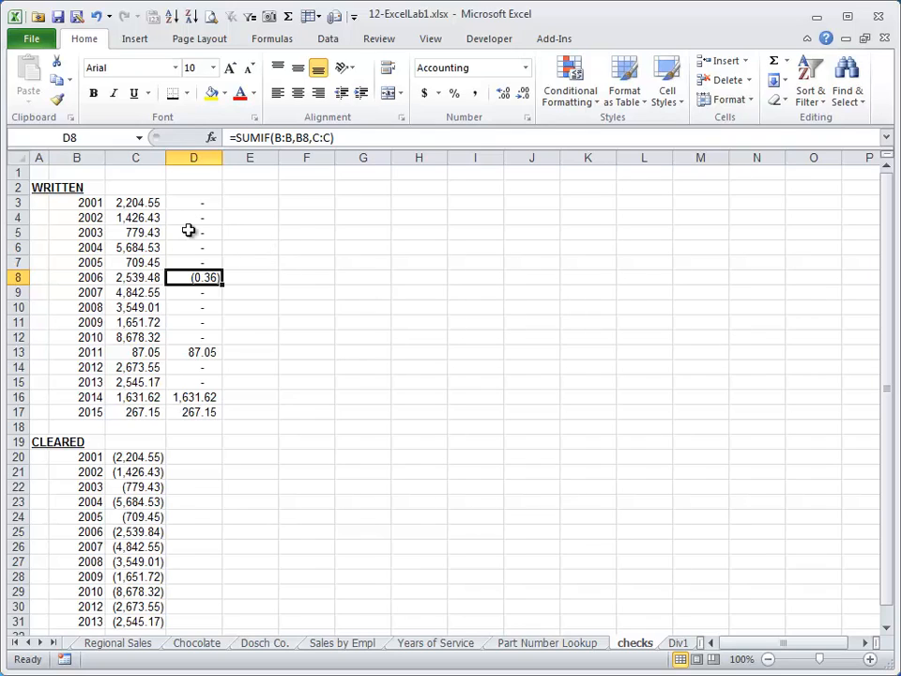
Copy the written check amounts in C3:C17 and paste them as values starting at I3
left_click(138, 204)
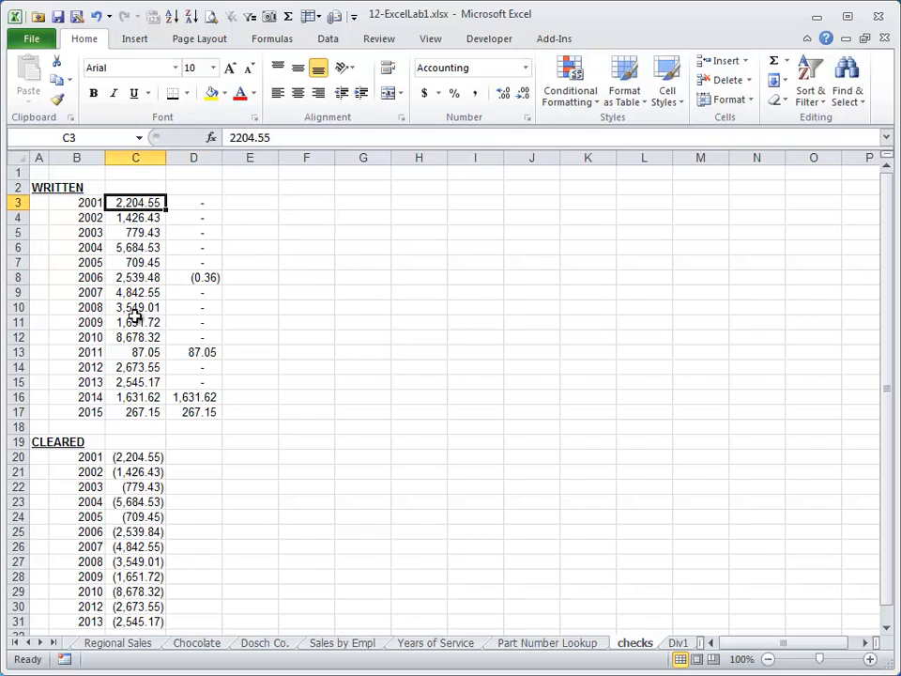
left_click(148, 410, "shift")
key("ctrl+c")
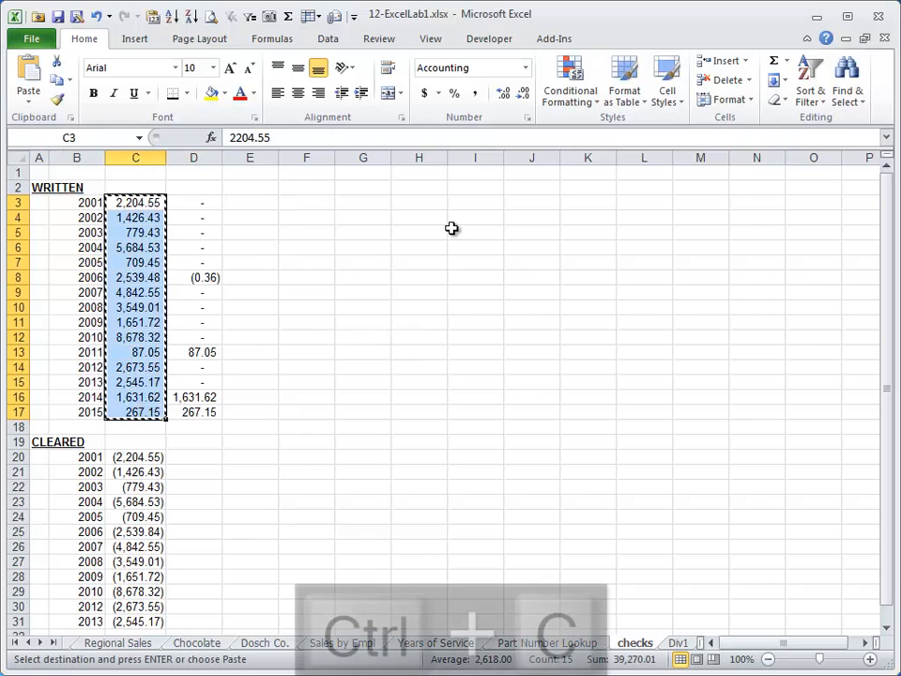
left_click(467, 201)
left_click(156, 17)
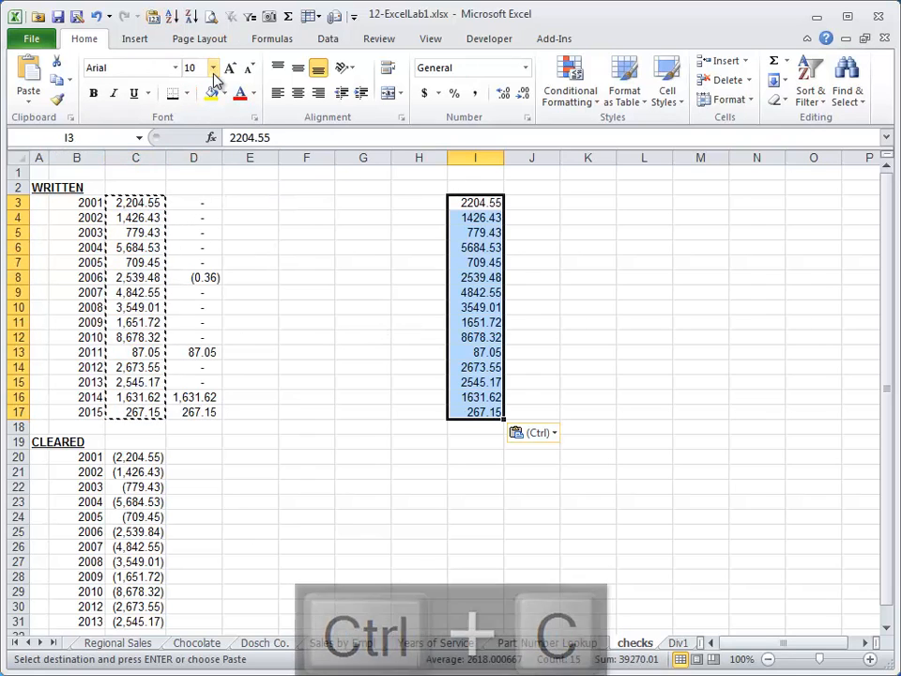
Label the first two copied amounts Electricity in H3 and Heat in H4
key("Left")
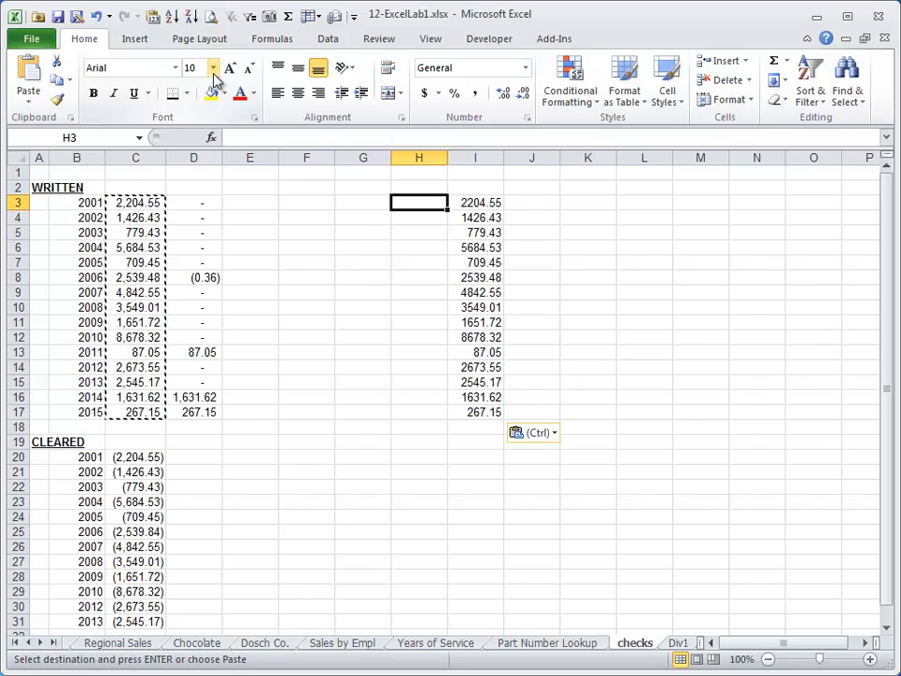
type("Ele")
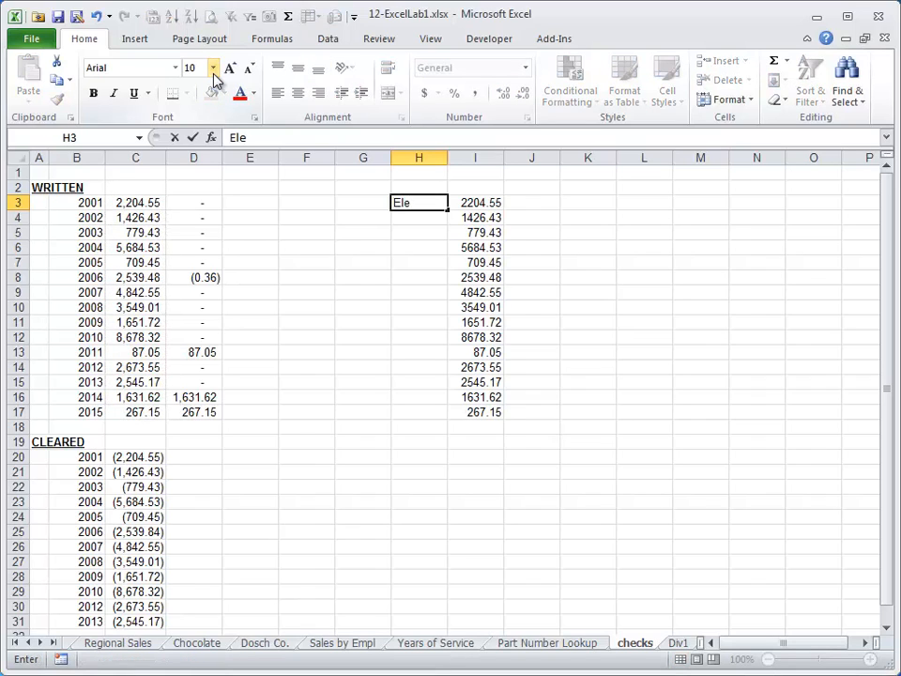
type("ctricity")
key("Return")
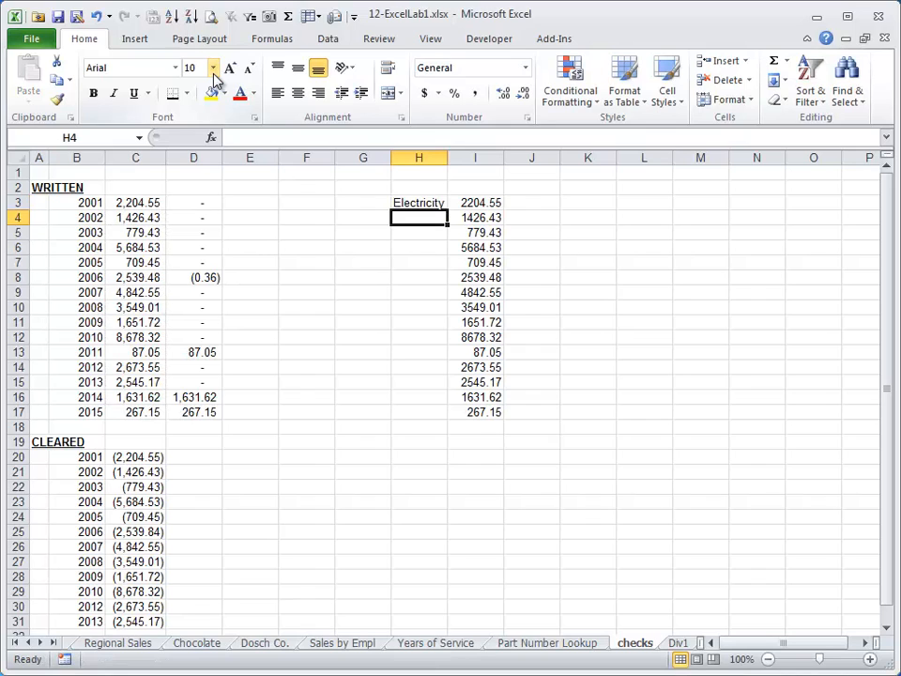
type("Heat")
key("Return")
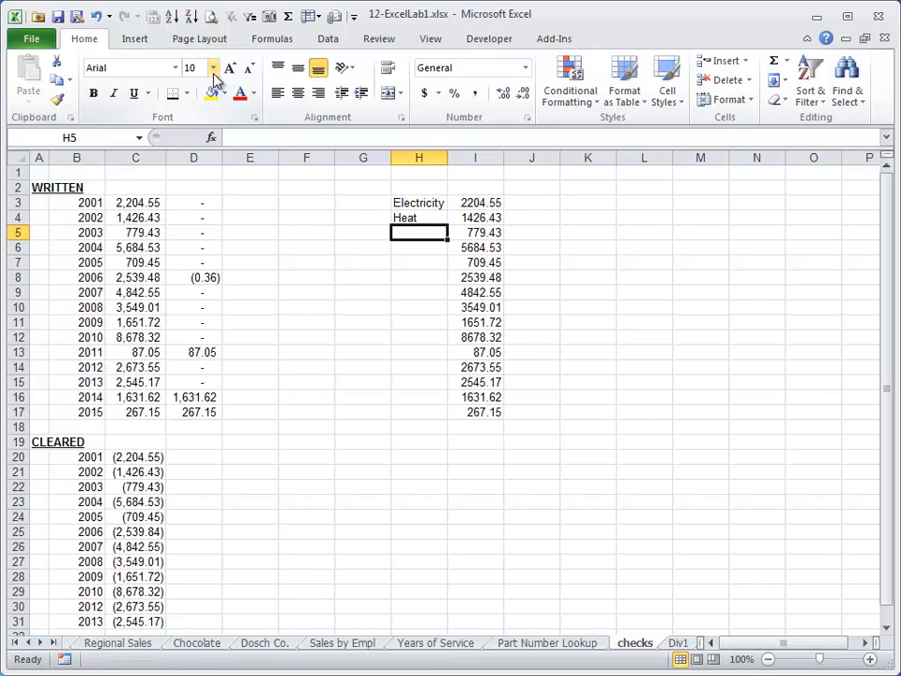
Try 5% as the multiplier in I2 for the amounts in I3:I17, and undo the entry
key("Up")
key("Up")
key("Right")
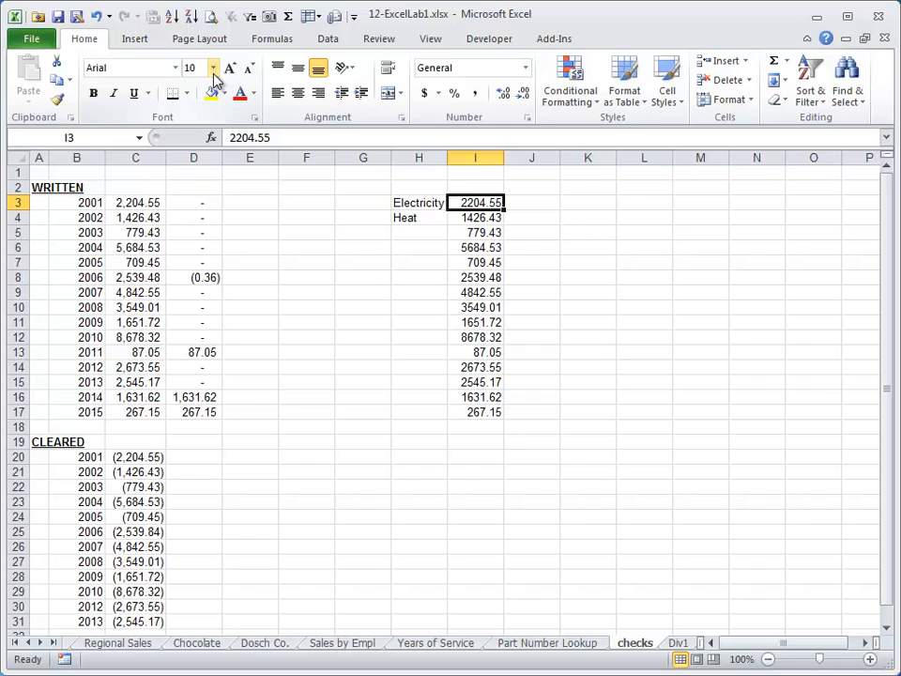
key("End")
key("shift+Down")
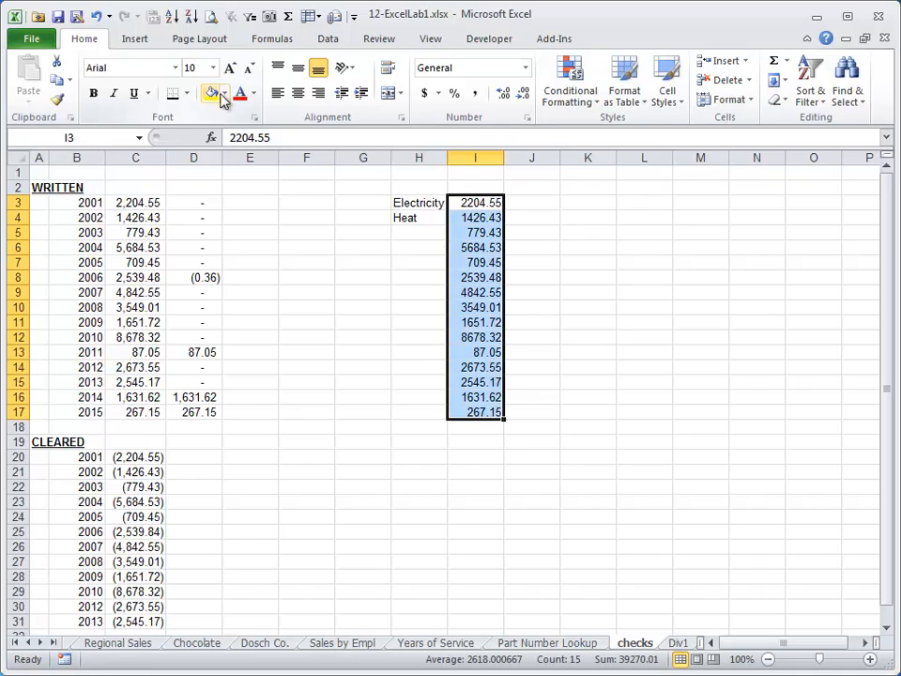
left_click(501, 188)
type("5%")
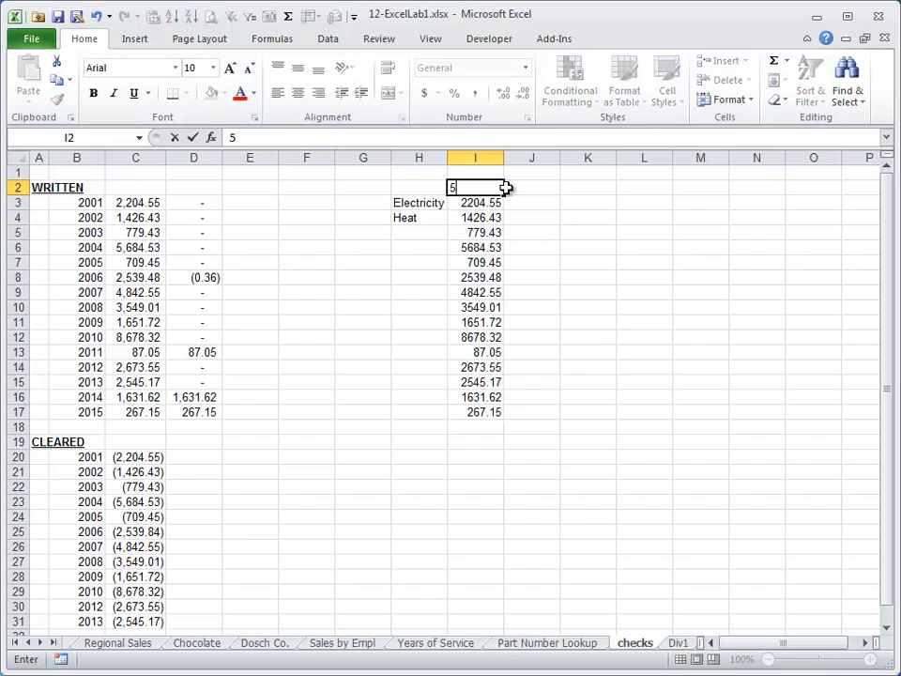
key("Return")
key("Up")
key("ctrl+c")
key("Down")
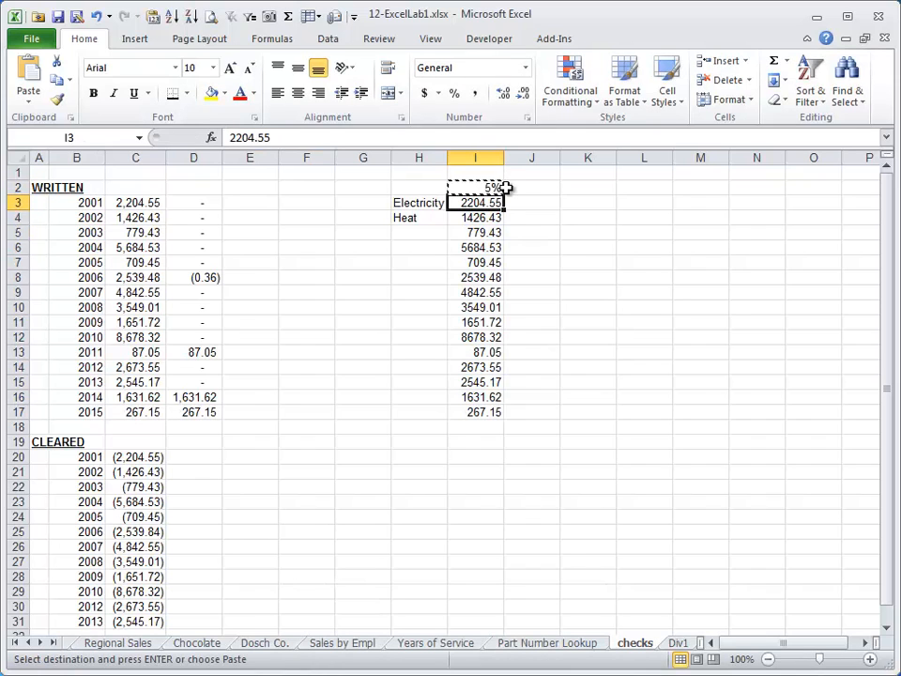
key("Escape")
key("Up")
key("ctrl+z")
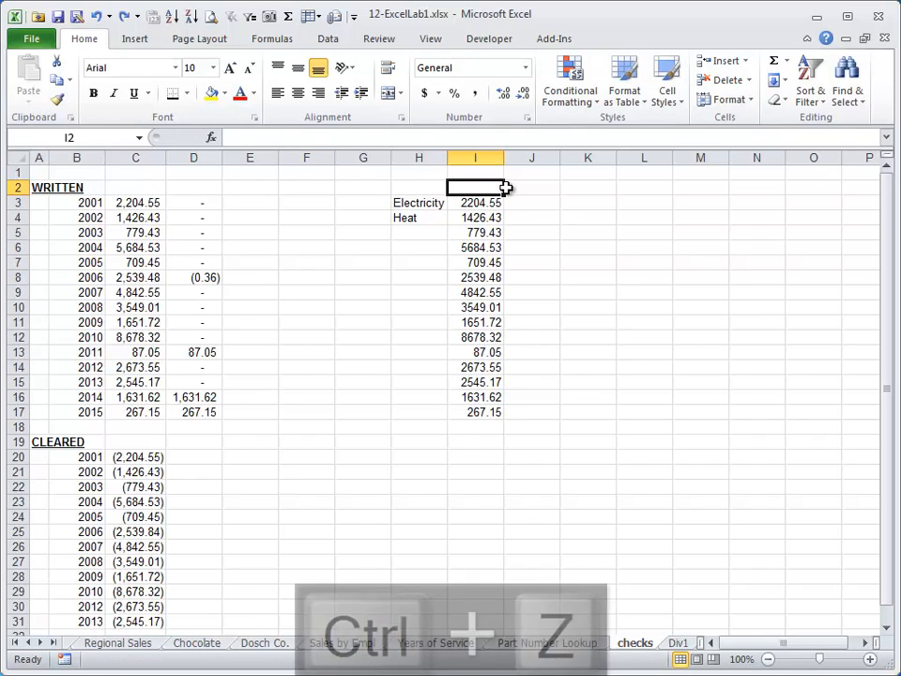
Enter 1.05 in I2 as the multiplier for a 5% increase
type("1.05")
key("Return")
key("Up")
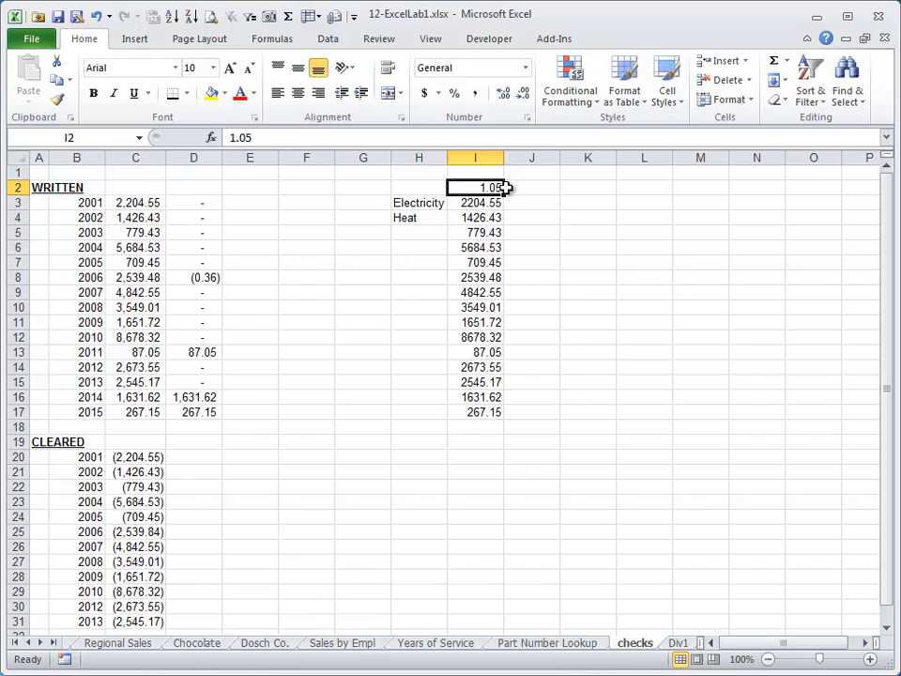
Copy the multiplier in I2 and multiply the amounts in I3:I17 by it using Paste Special Multiply
key("ctrl+c")
left_click_drag(486, 202, 482, 411)
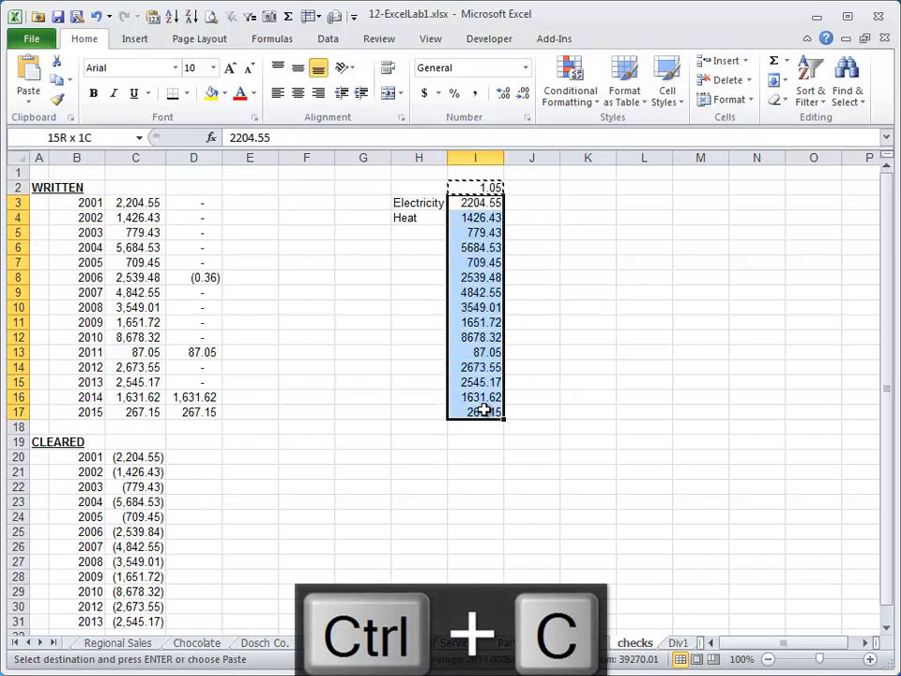
left_click(28, 98)
left_click(79, 274)
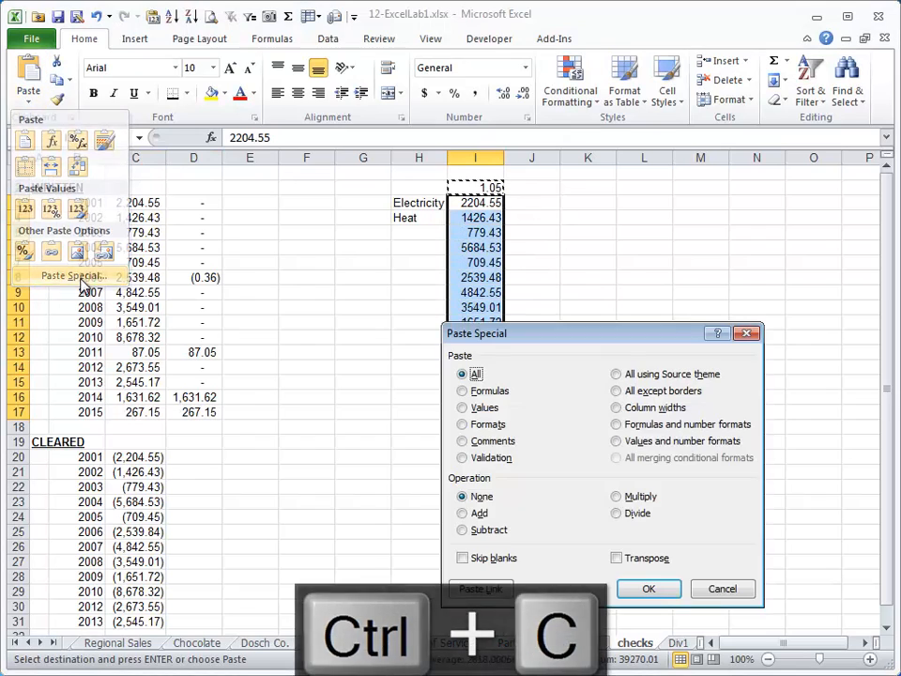
left_click(639, 497)
left_click(648, 589)
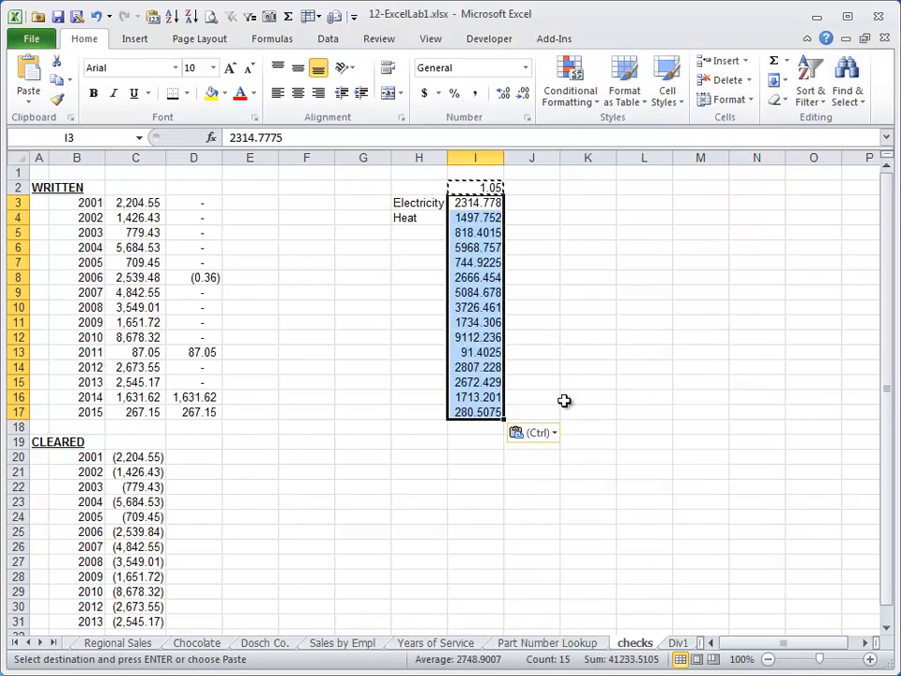
left_click(502, 203)
key("Escape")
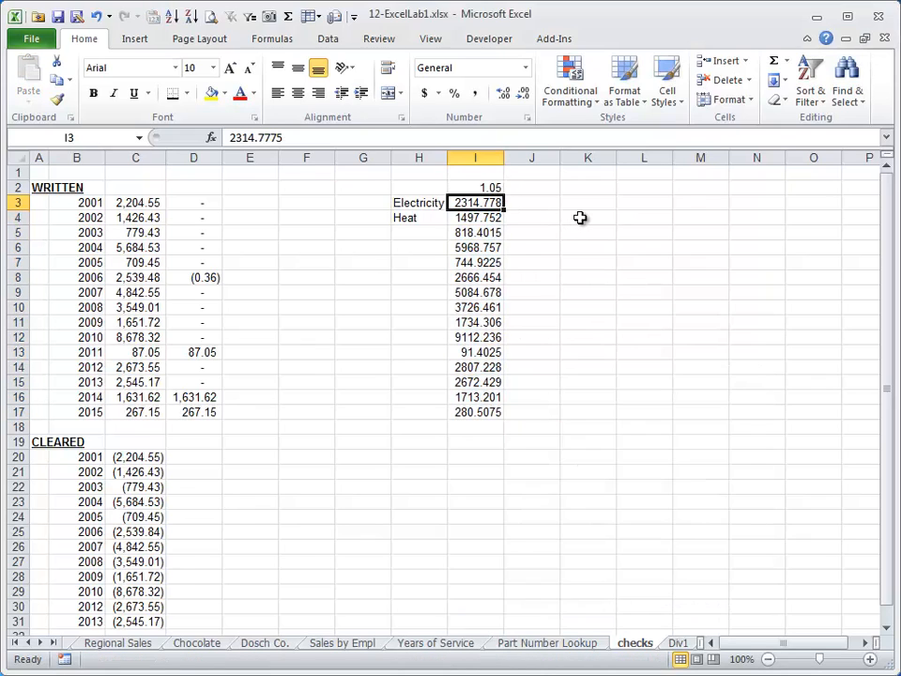
Enter =TRUNC(I3,2) in J3 to cut the Electricity amount to two decimals
key("Down")
key("Up")
key("Right")
type("=")
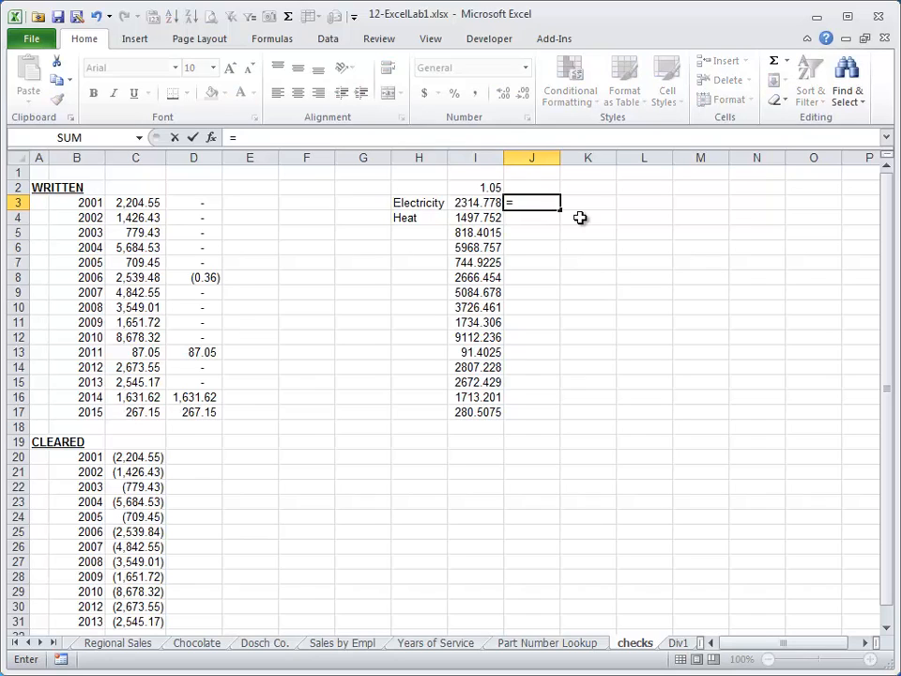
type("trunc(")
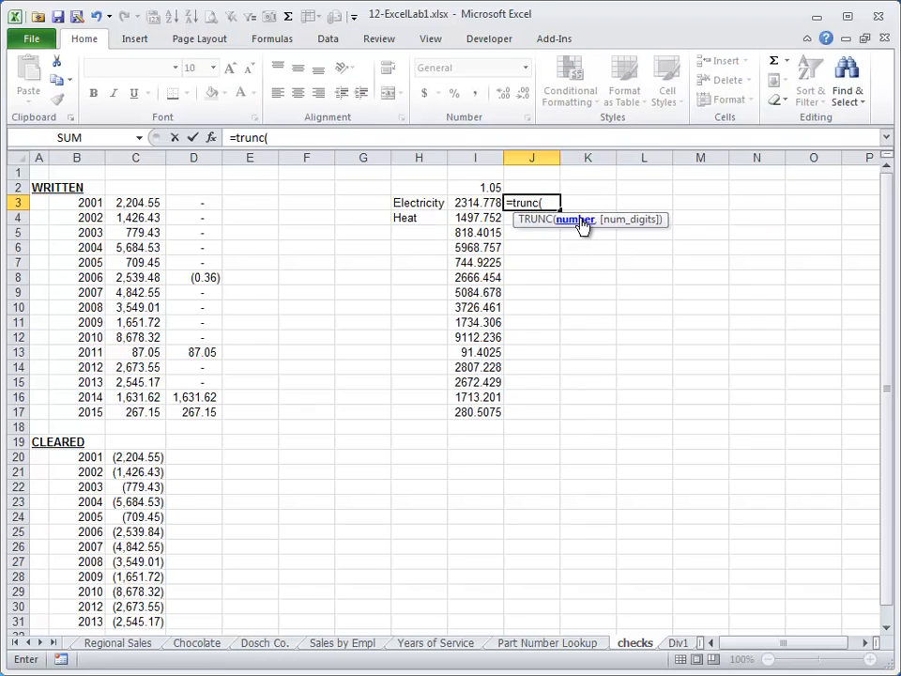
key("Left")
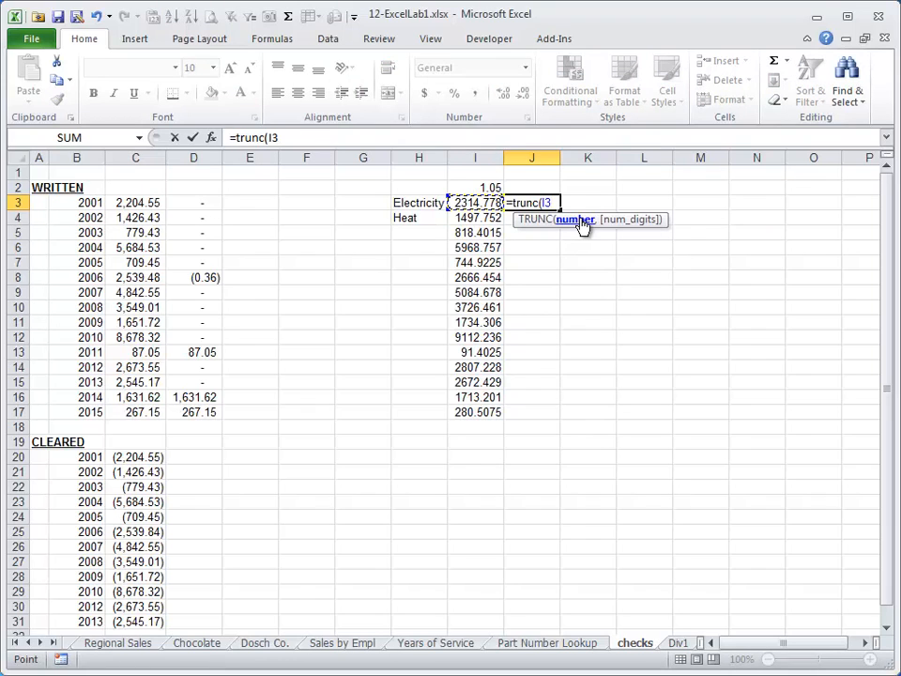
type(",2")
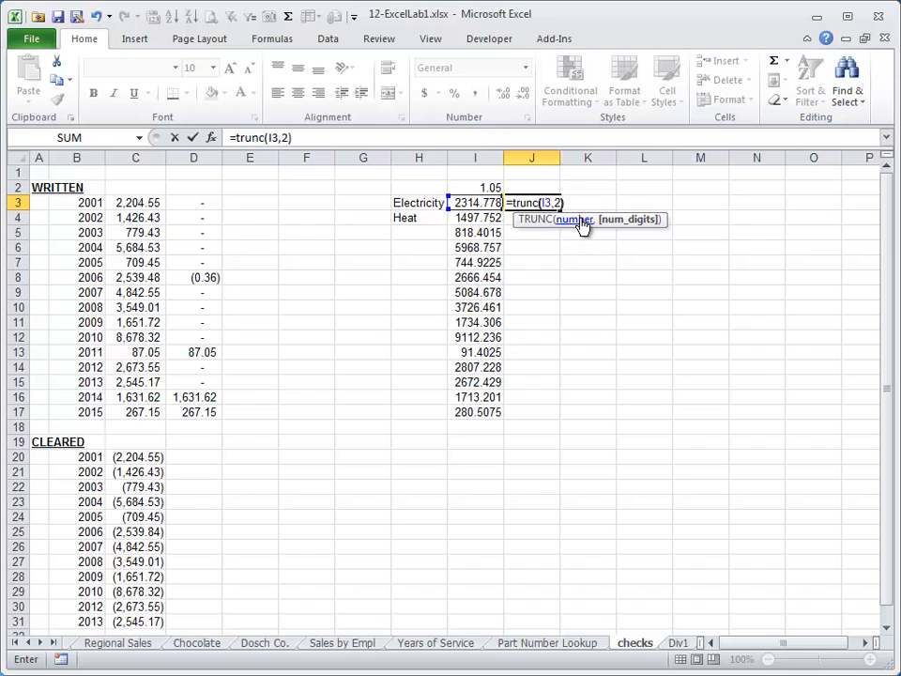
key("ctrl+Return")
Fill the TRUNC formula from J3 down through J17
key("shift+Down")
key("shift+Down")
key("shift+Down")
key("shift+Down")
key("shift+Down")
key("shift+Down")
key("shift+Down")
key("shift+Down")
key("shift+Down")
key("shift+Down")
key("shift+Down")
key("shift+Down")
key("shift+Down")
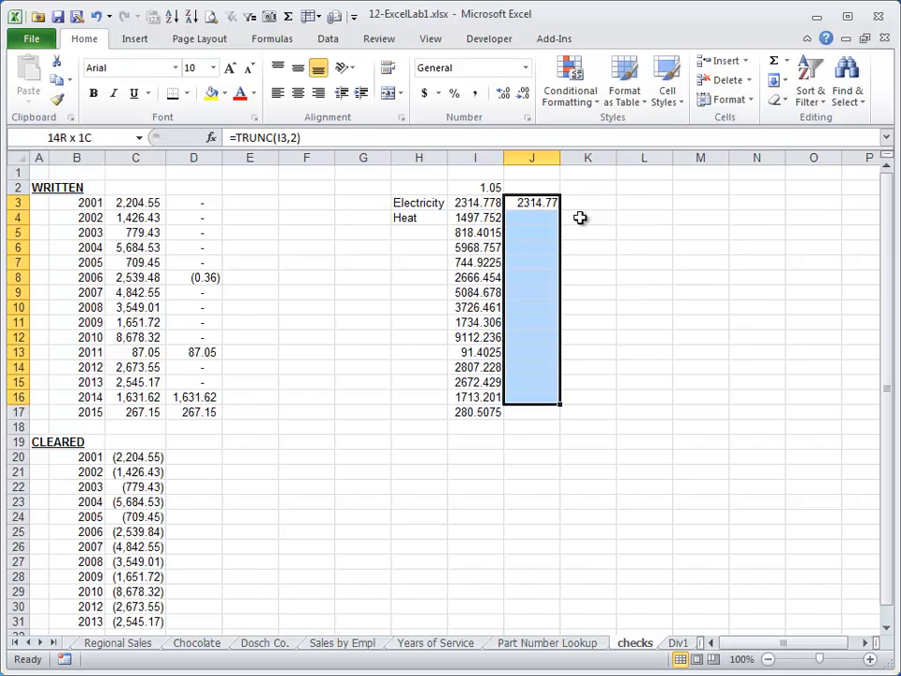
key("shift+Down")
key("ctrl+d")
key("Down")
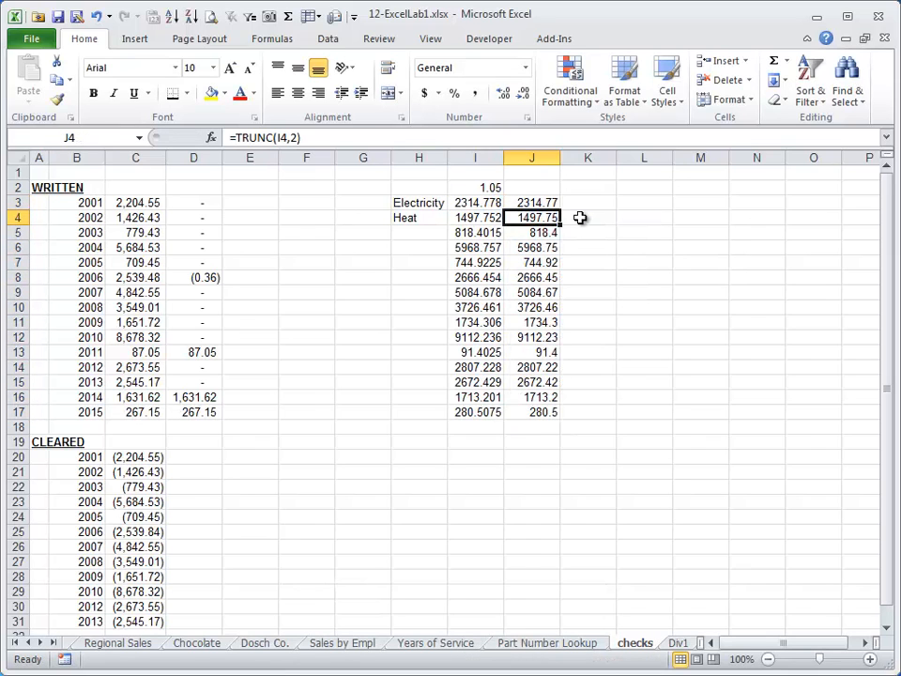
Copy the truncated amounts in J3:J17 and paste them back in place as values
key("Up")
key("ctrl+shift+Down")
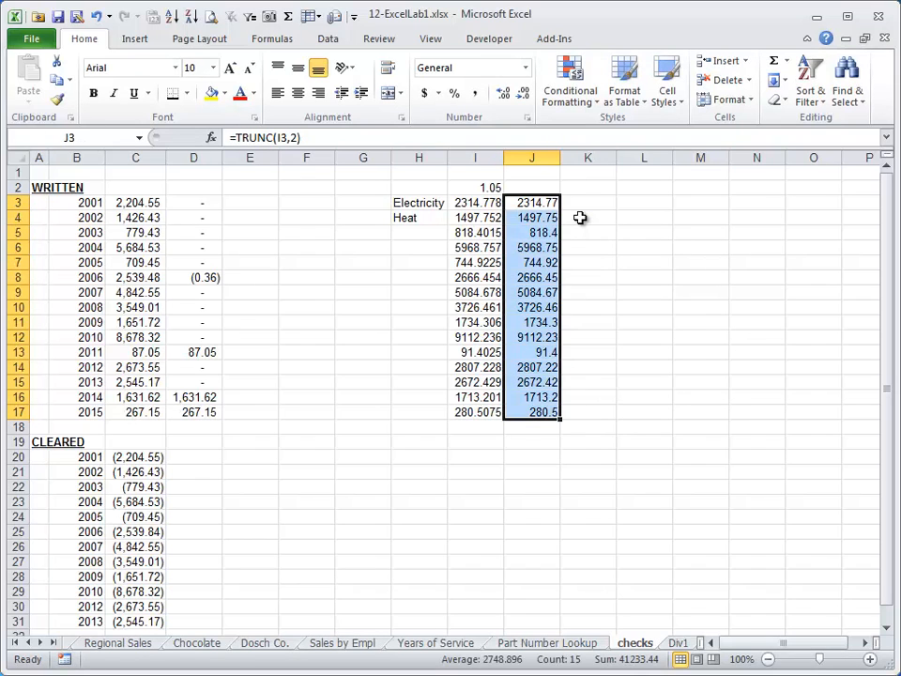
key("ctrl+c")
left_click(153, 16)
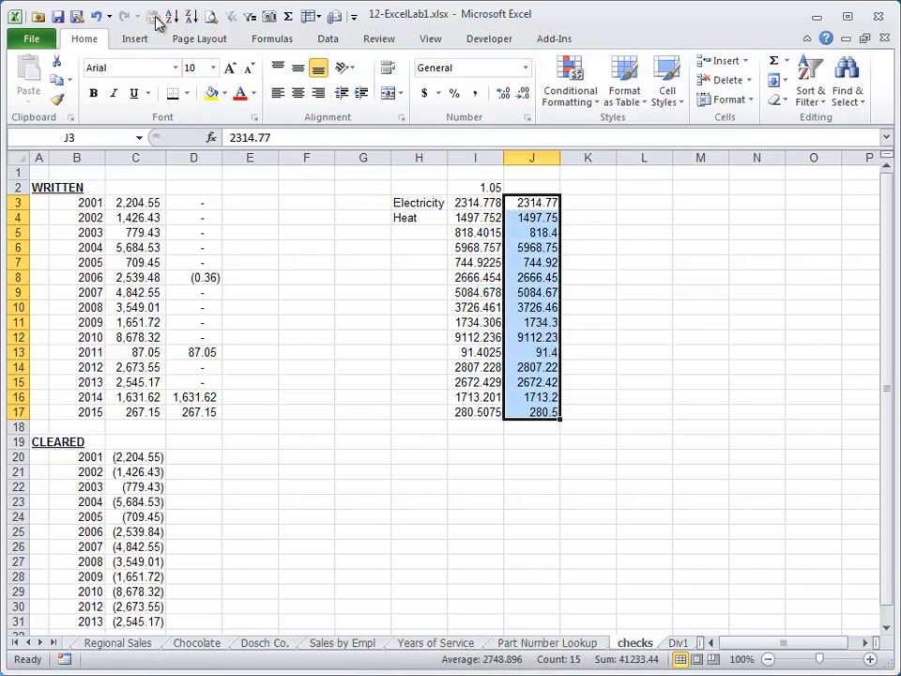
key("Escape")
Examine the truncated amounts in column J cell by cell to check that they hold plain values
key("Down")
key("Down")
key("Down")
key("Down")
key("Down")
key("Down")
key("Down")
key("Down")
key("Down")
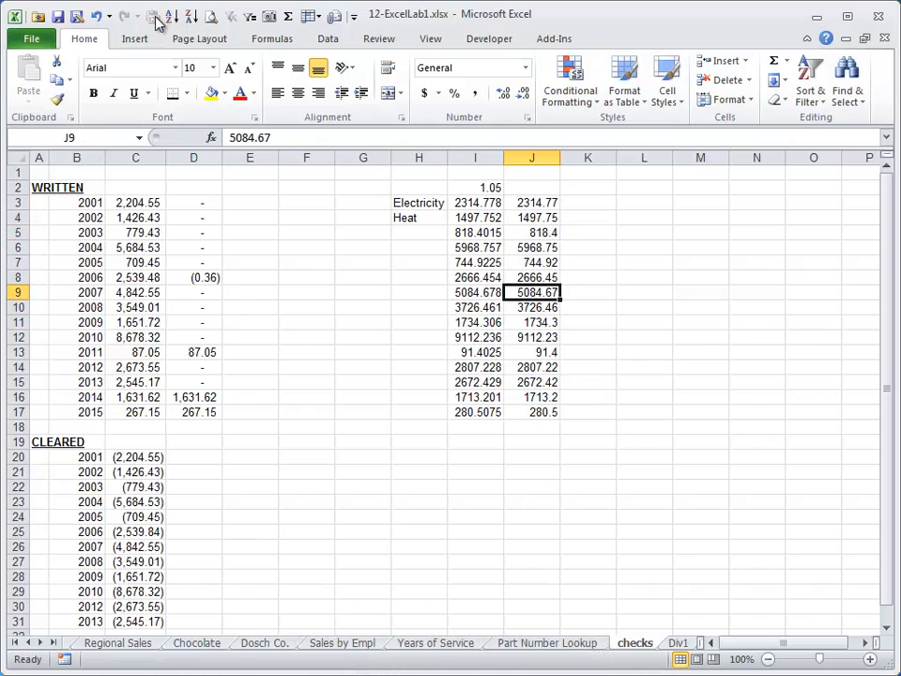
key("Up")
key("Up")
key("Up")
key("Up")
key("Up")
key("Up")
key("Up")
key("Up")
key("Up")
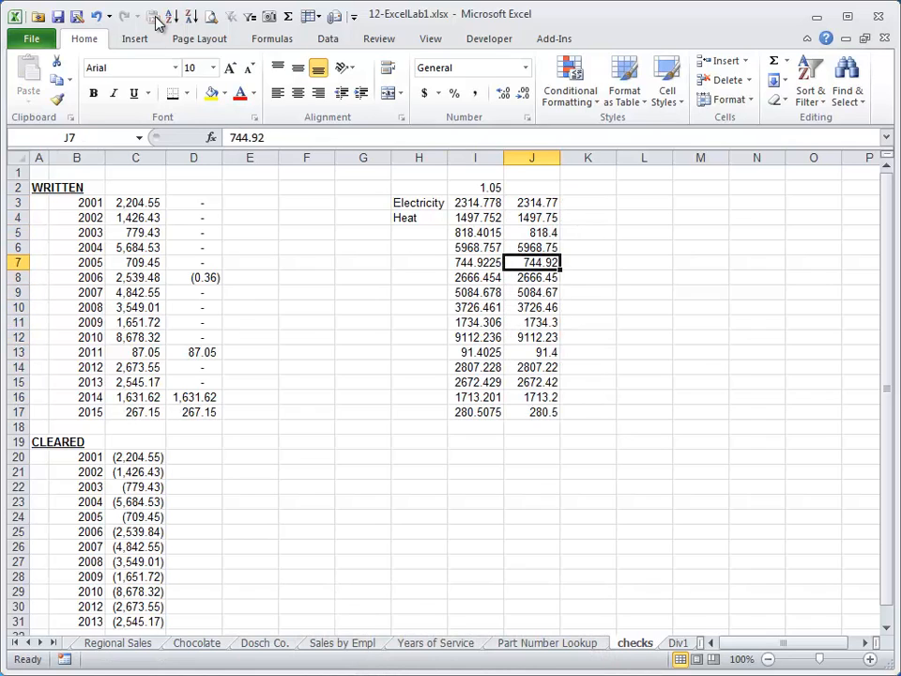
Undo the conversion to values and the TRUNC fill below J3
key("ctrl+z")
key("ctrl+z")
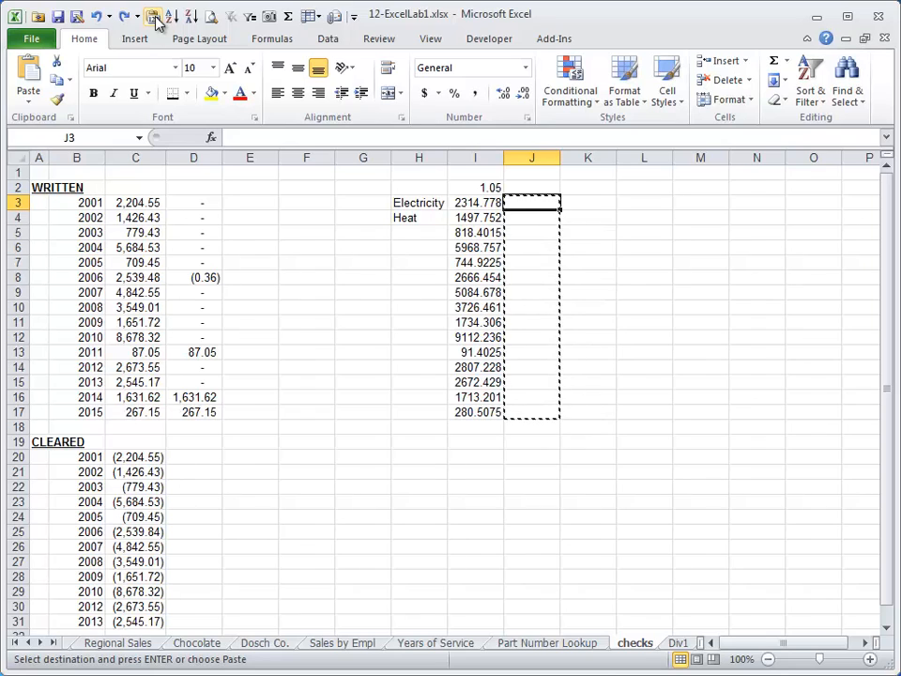
key("ctrl+z")
Change the function in the J3 formula from TRUNC to ROUND so it reads =ROUND(I3,2)
key("F2")
key("Home")
key("Right")
key("Right")
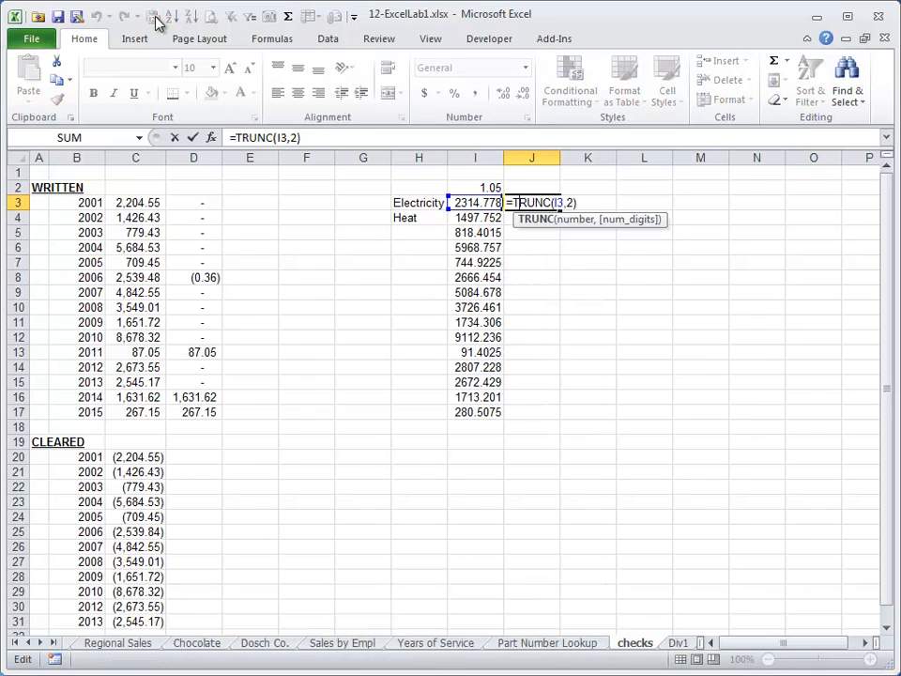
key("Left")
key("shift+Right")
key("shift+Right")
key("shift+Right")
key("shift+Right")
type("r")
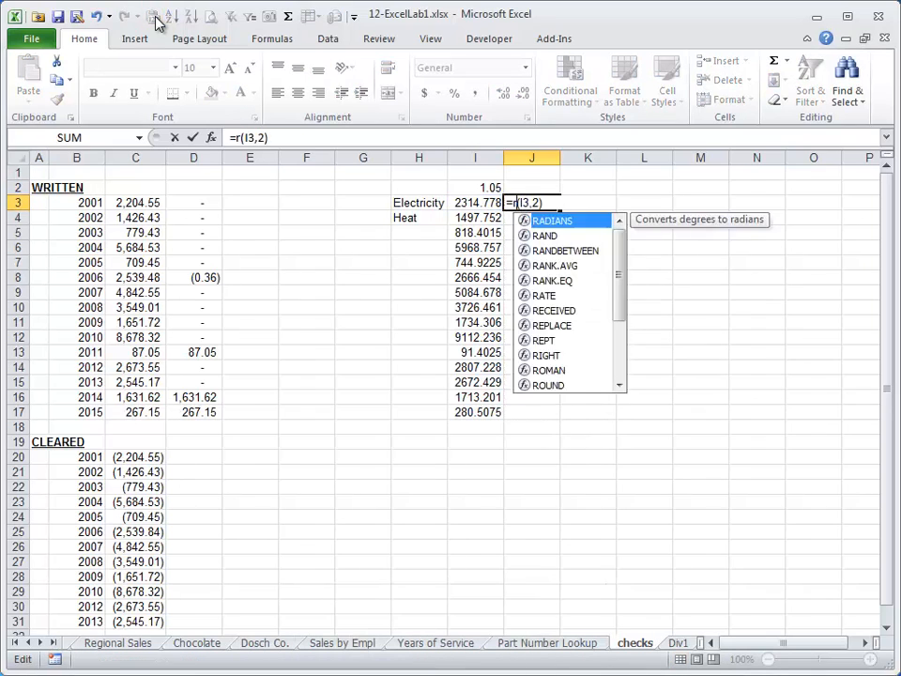
type("pimd")
key("BackSpace")
key("BackSpace")
key("BackSpace")
key("BackSpace")
type("ound")
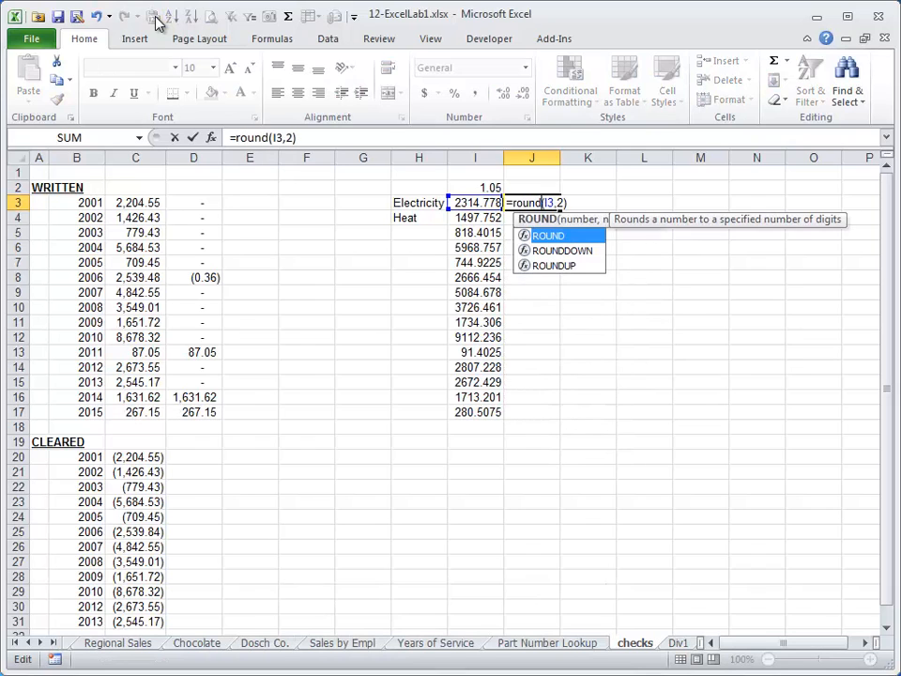
key("ctrl+Return")
Fill the ROUND formula from J3 down through J17
key("shift+Down")
key("shift+Down")
key("shift+Down")
key("shift+Down")
key("shift+Down")
key("shift+Down")
key("shift+Down")
key("shift+Down")
key("shift+Down")
key("shift+Down")
key("shift+Down")
key("shift+Down")
key("shift+Down")
key("shift+Down")
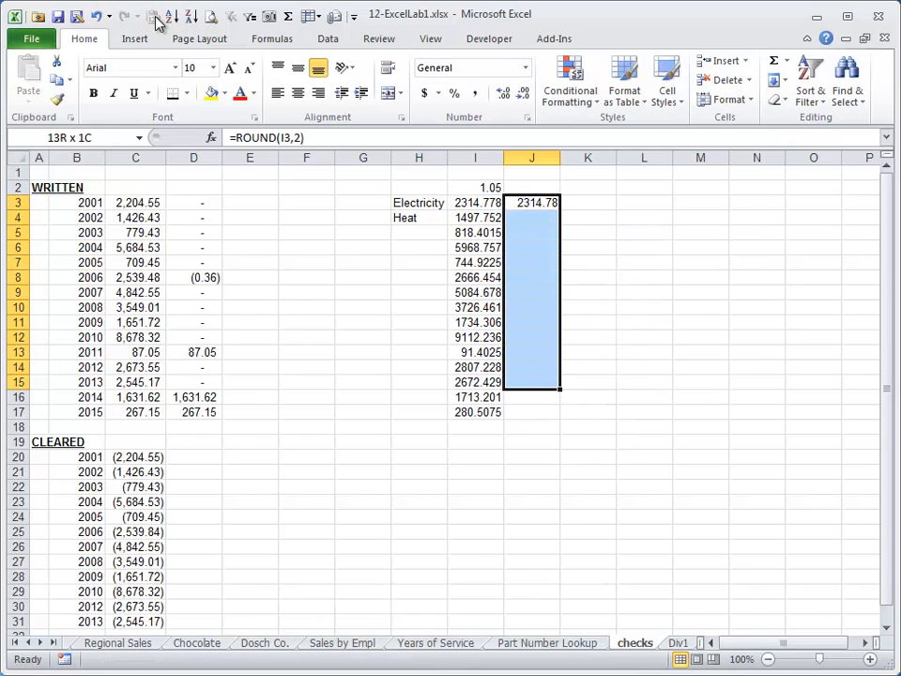
key("ctrl+d")
Copy J3:J17, paste the rounded amounts in place as values, and inspect the contents of J3
key("ctrl+c")
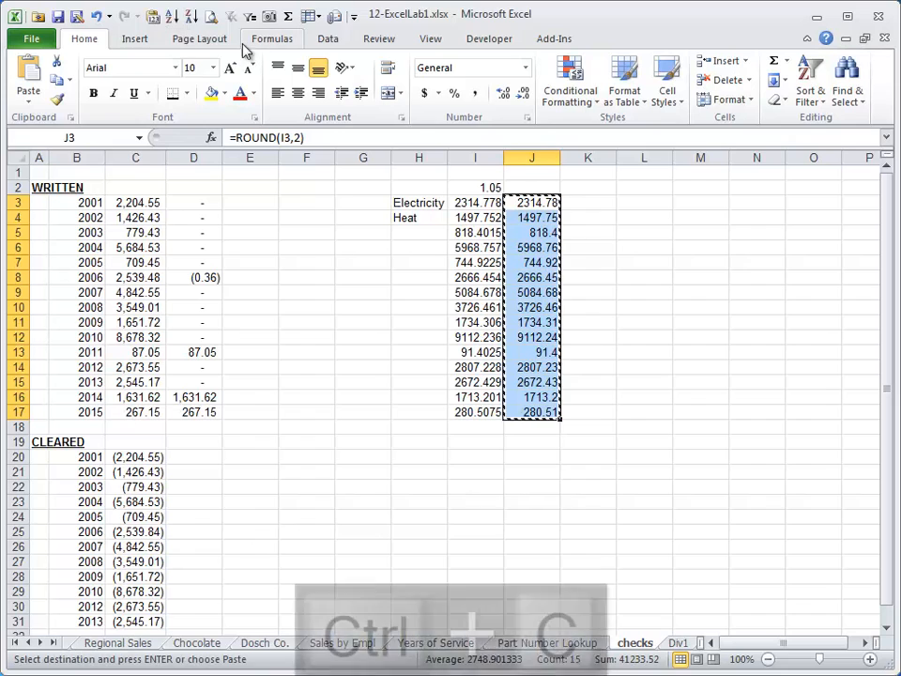
left_click(152, 16)
key("Escape")
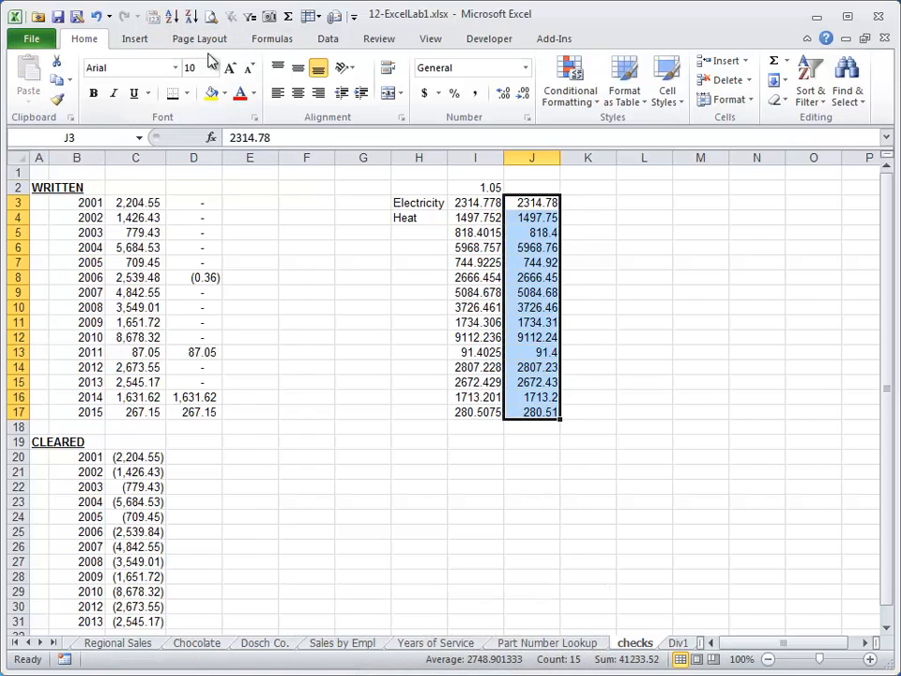
key("Down")
key("Up")
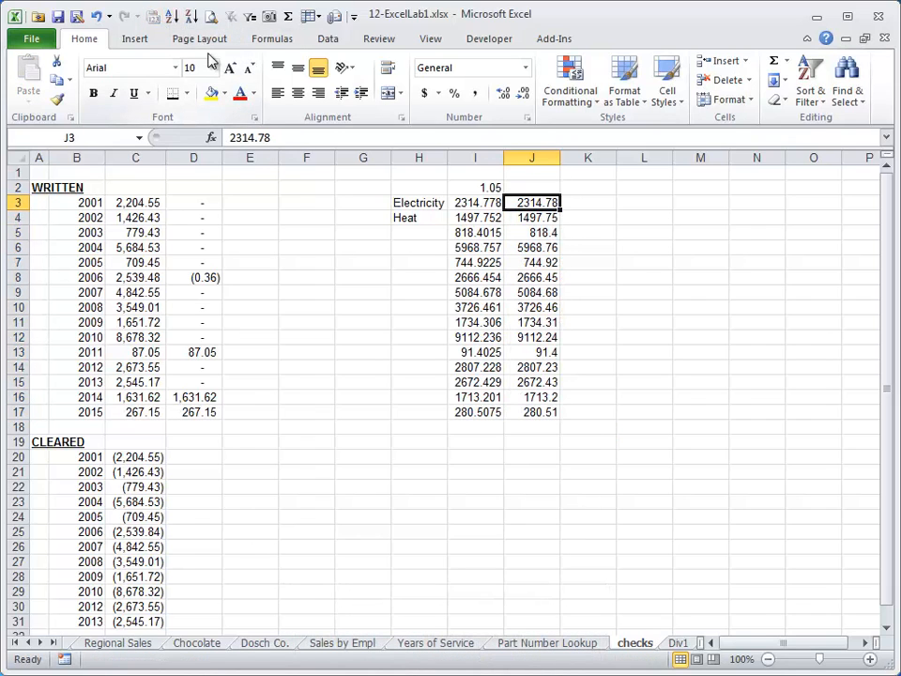
key("F2")
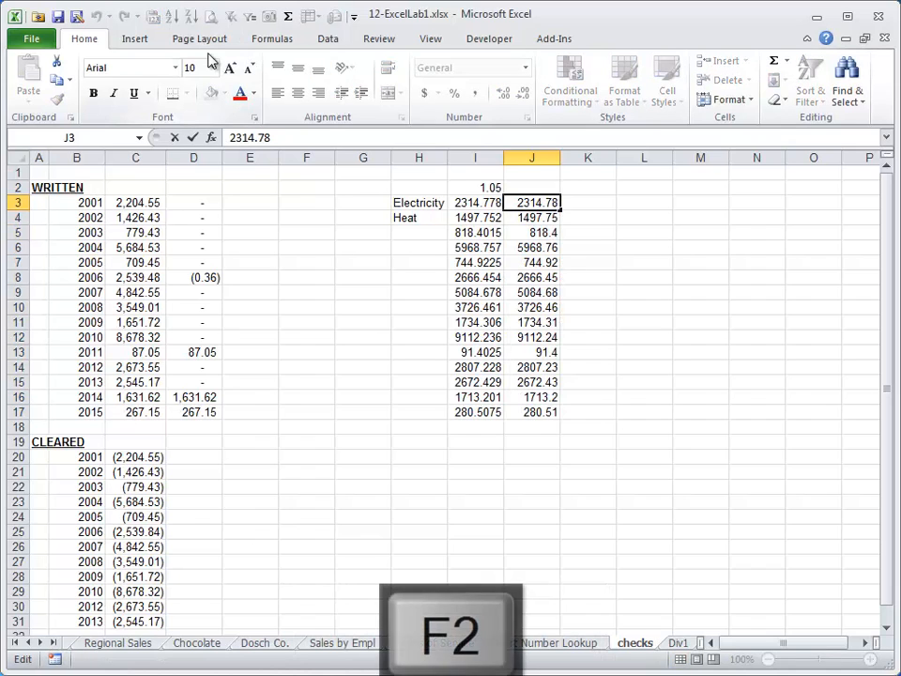
key("Escape")
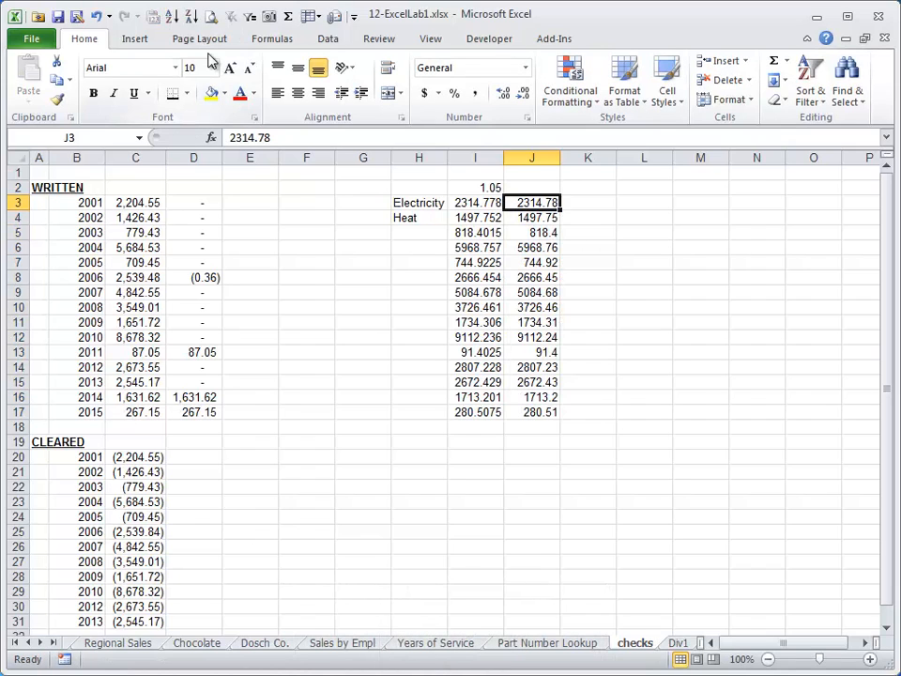
Undo and redo the values conversion of J3:J17 to compare the formula in J3 with its value
key("ctrl+shift+Down")
key("ctrl+c")
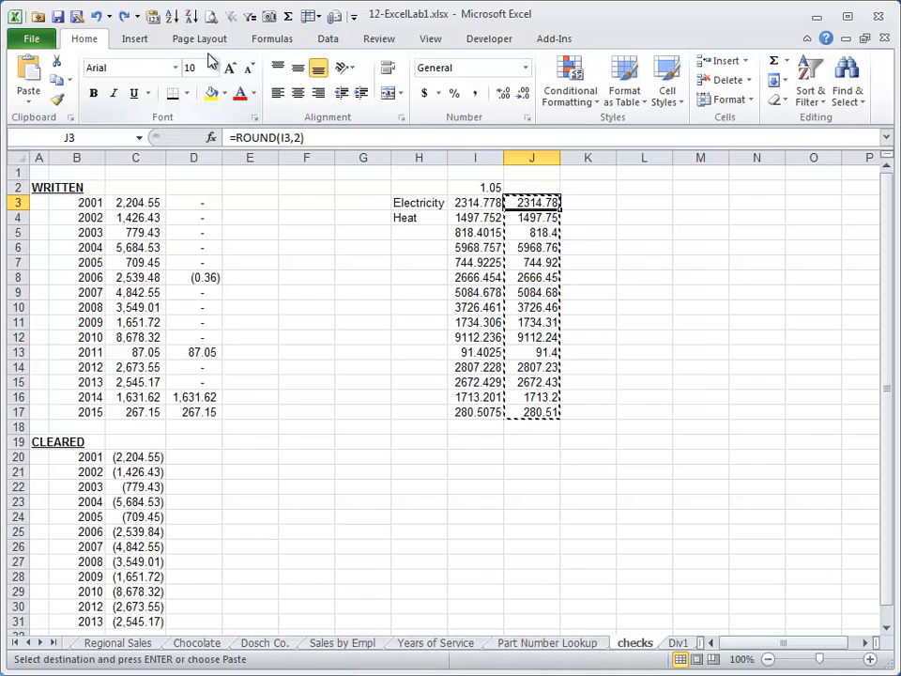
key("ctrl+y")
Examine the rounded values in column J from J3 down to J13
key("Down")
key("Down")
key("Down")
key("Down")
key("Down")
key("Down")
key("Down")
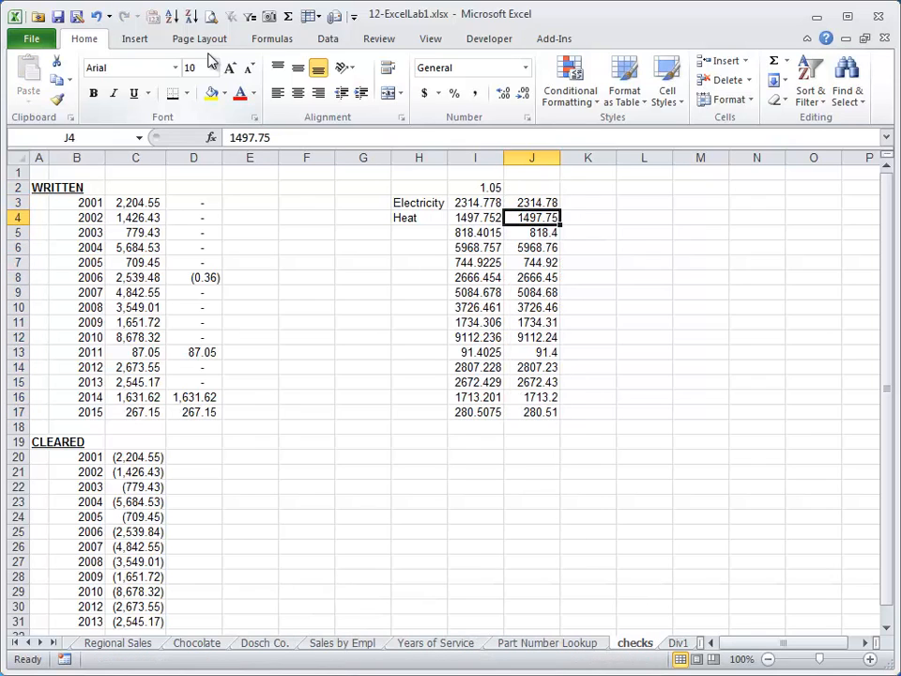
key("Down")
key("Down")
key("Down")
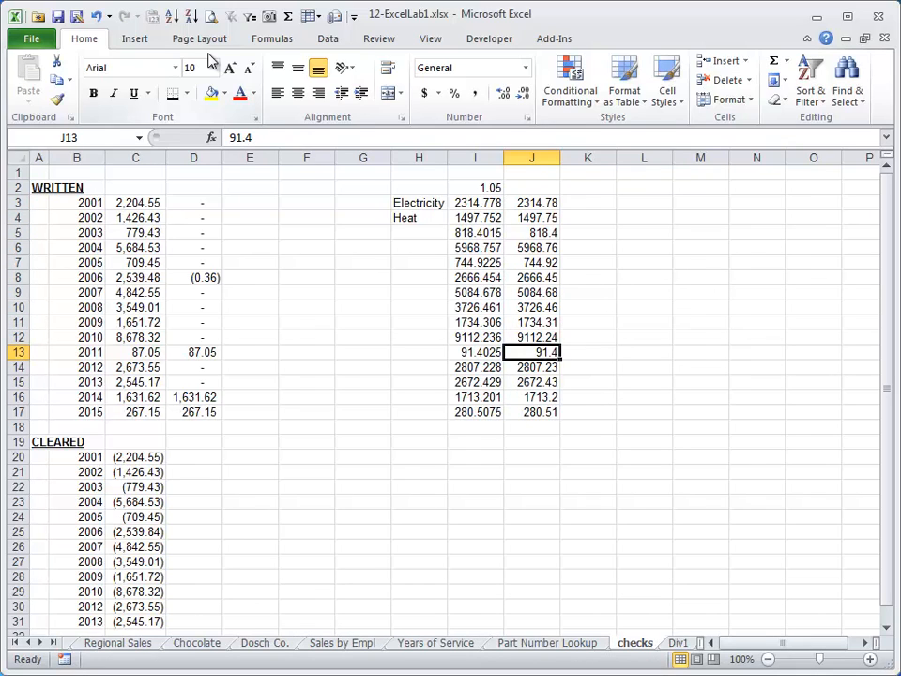
Undo the conversion to values to restore the ROUND formulas in J3:J17, and move to K3
key("ctrl+z")
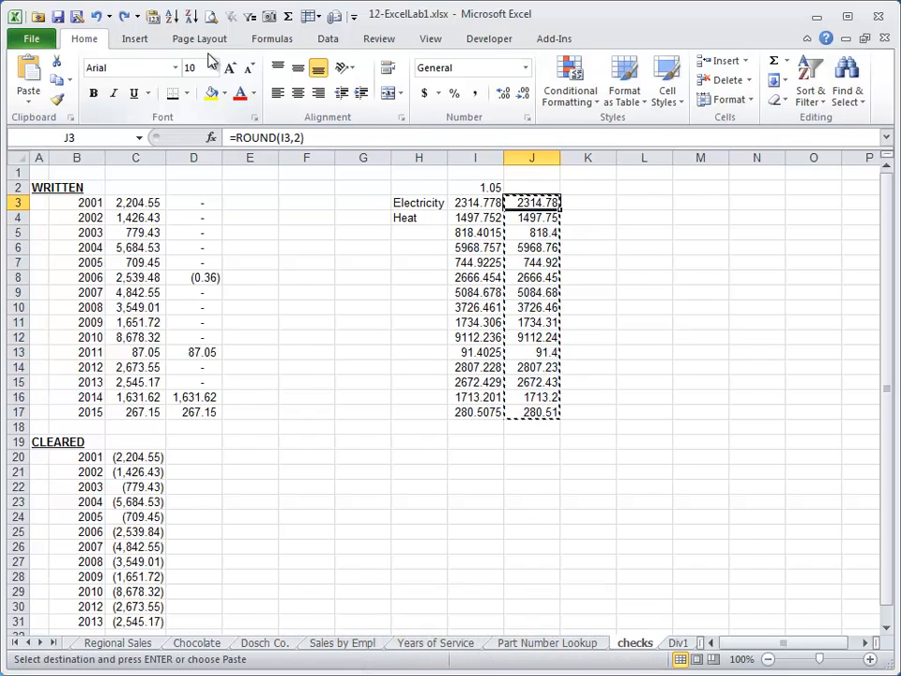
key("Escape")
key("Right")
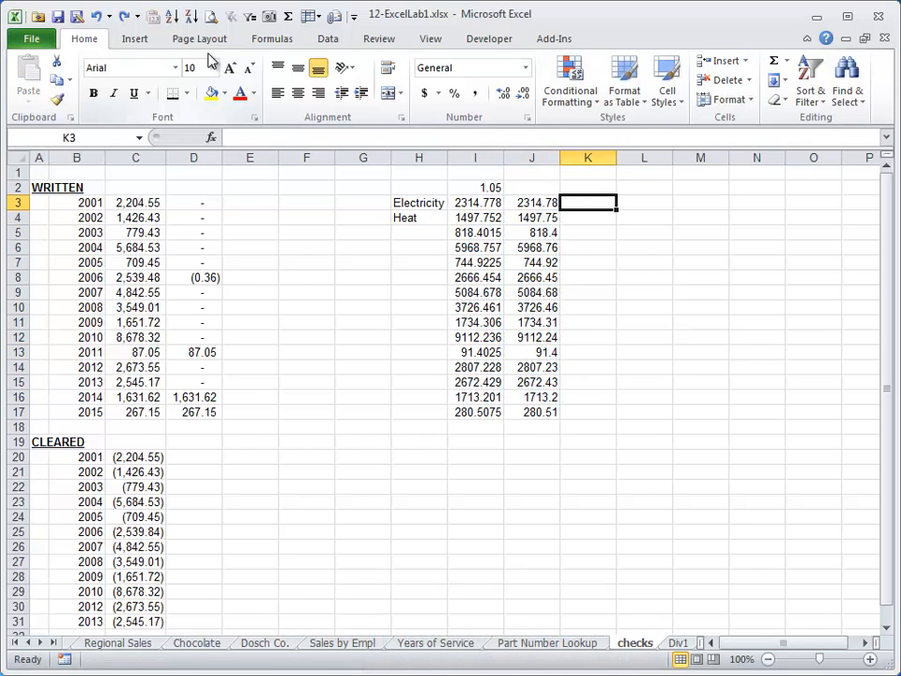
Link K3 to J3, display it with four decimal places, and compare it with the ROUND formula in J3
type("=")
key("Left")
key("ctrl+Return")
left_click(505, 93)
left_click(505, 93)
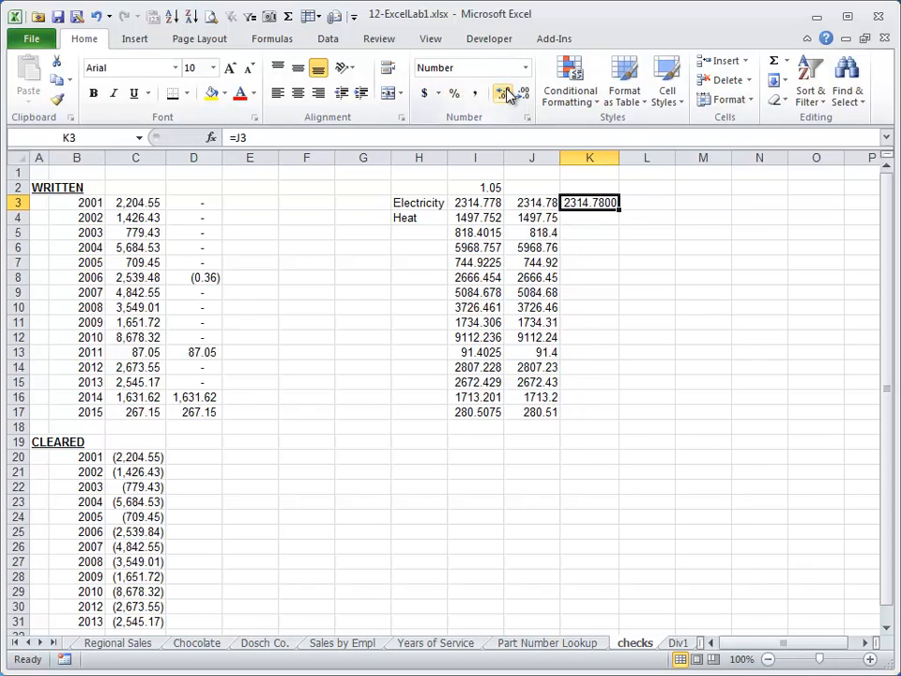
key("Left")
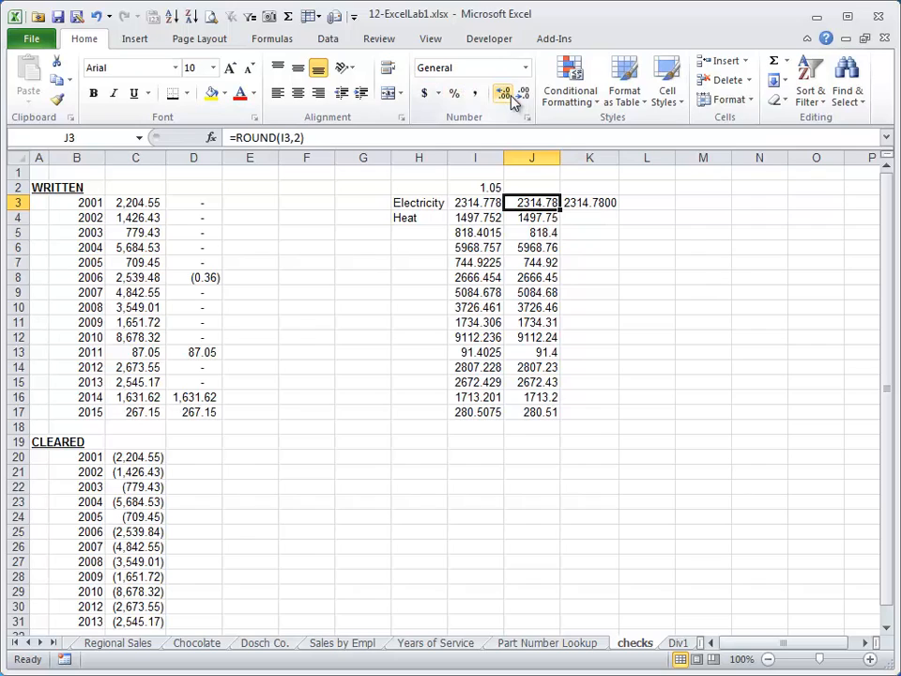
Clear the test formula from K3 and narrow column K
key("Right")
key("Delete")
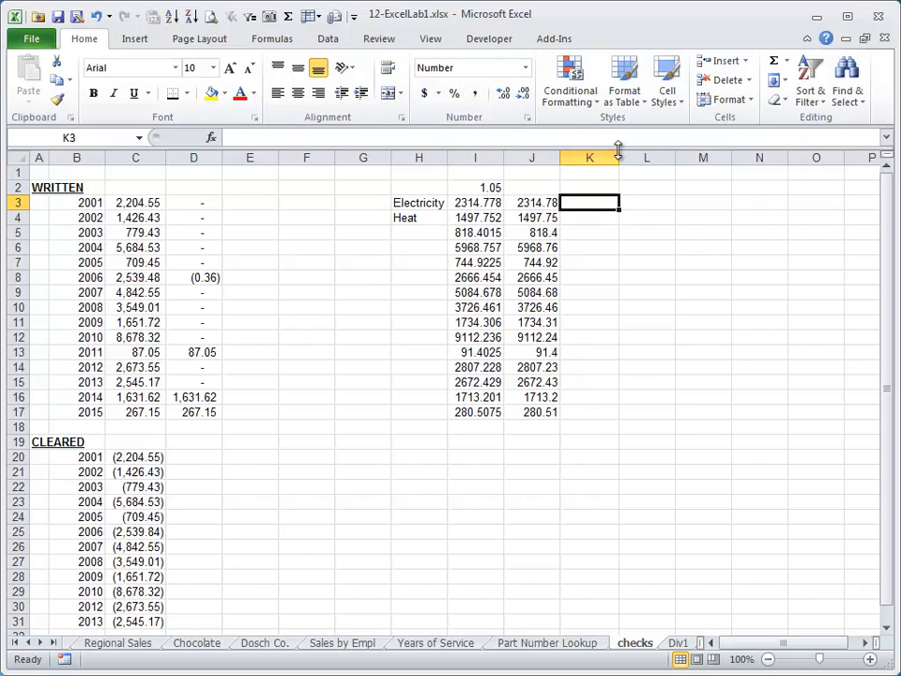
left_click_drag(617, 153, 604, 154)
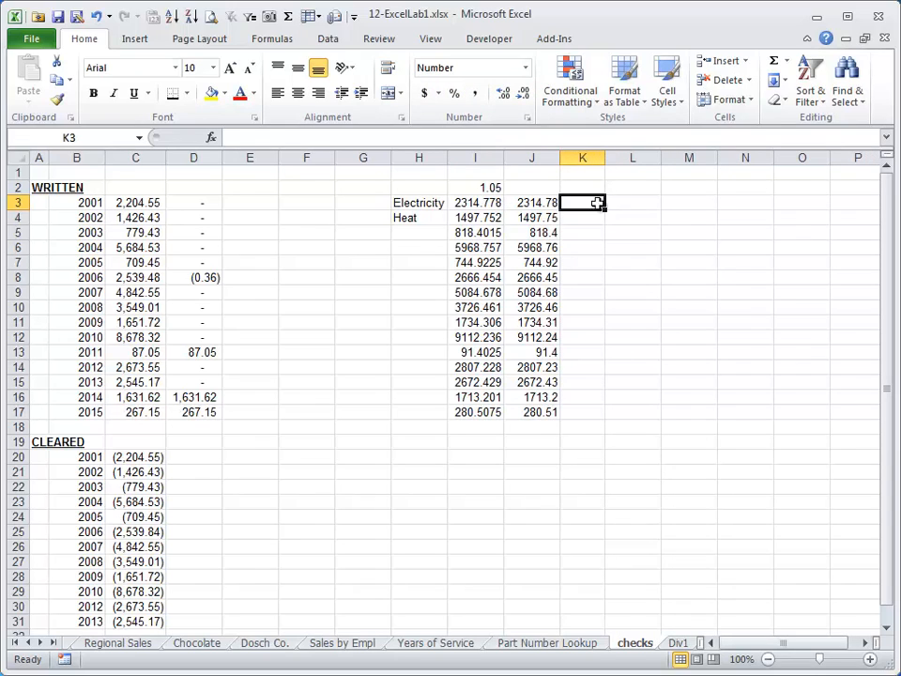
Apply the comma number style to the amounts in I3:I17
left_click(484, 203)
left_click_drag(484, 202, 492, 413)
left_click(474, 92)
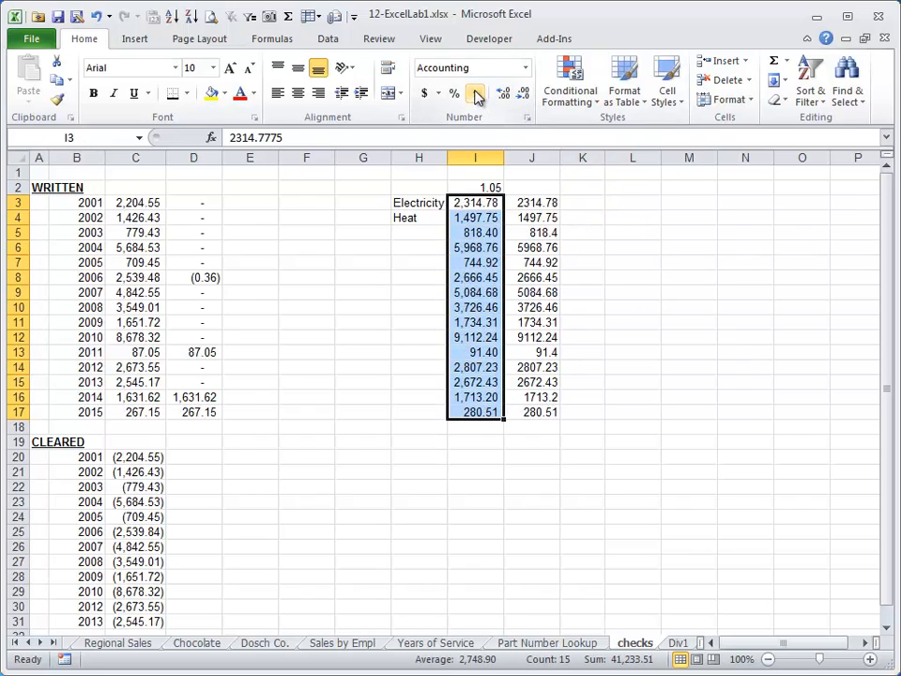
Compare the stored value behind the formatted amount in I3 with the ROUND formula in J3
left_click(490, 202)
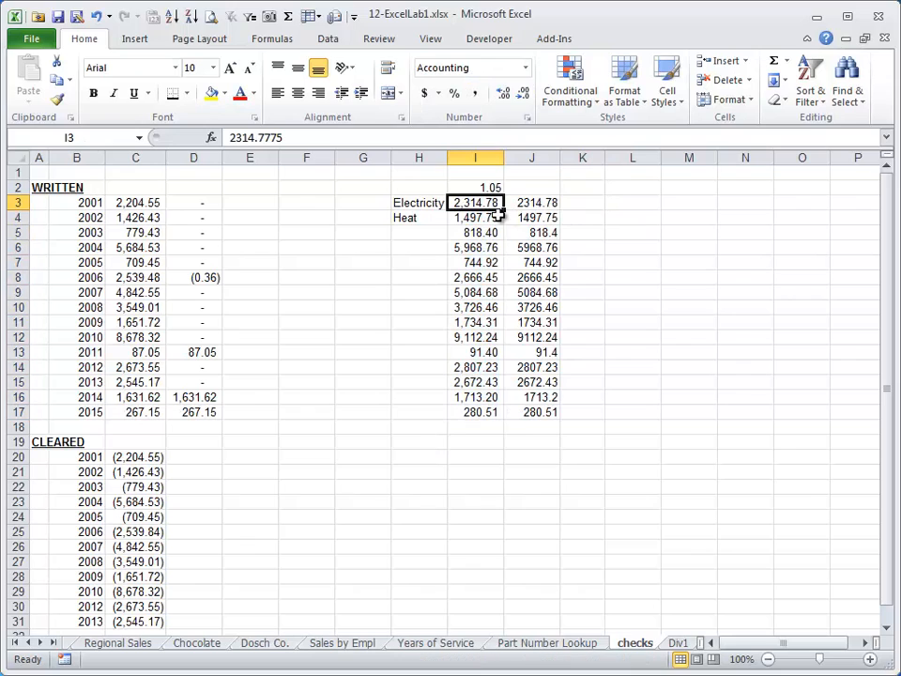
left_click(256, 136)
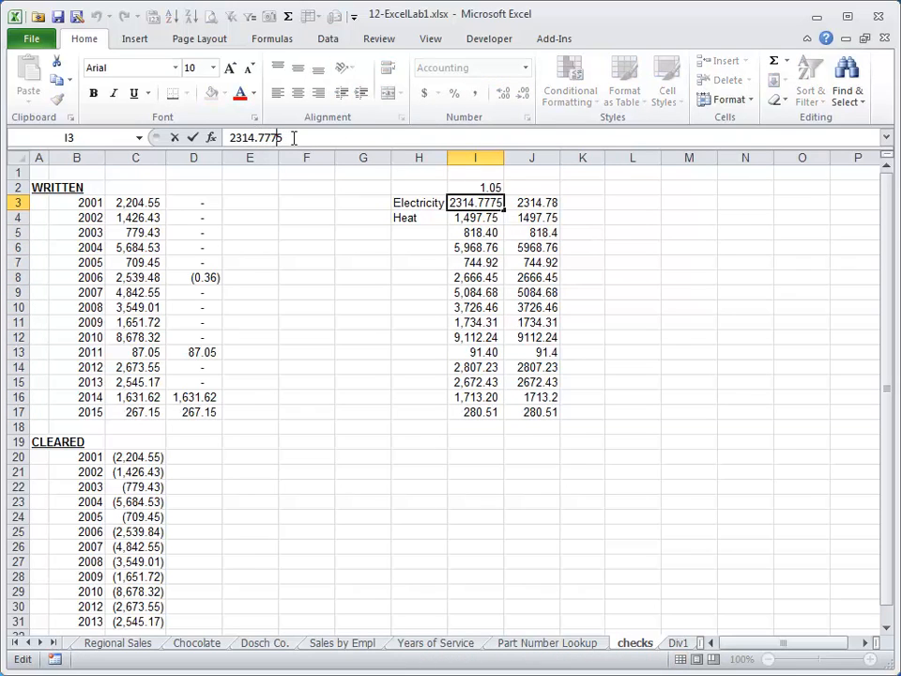
left_click(547, 202)
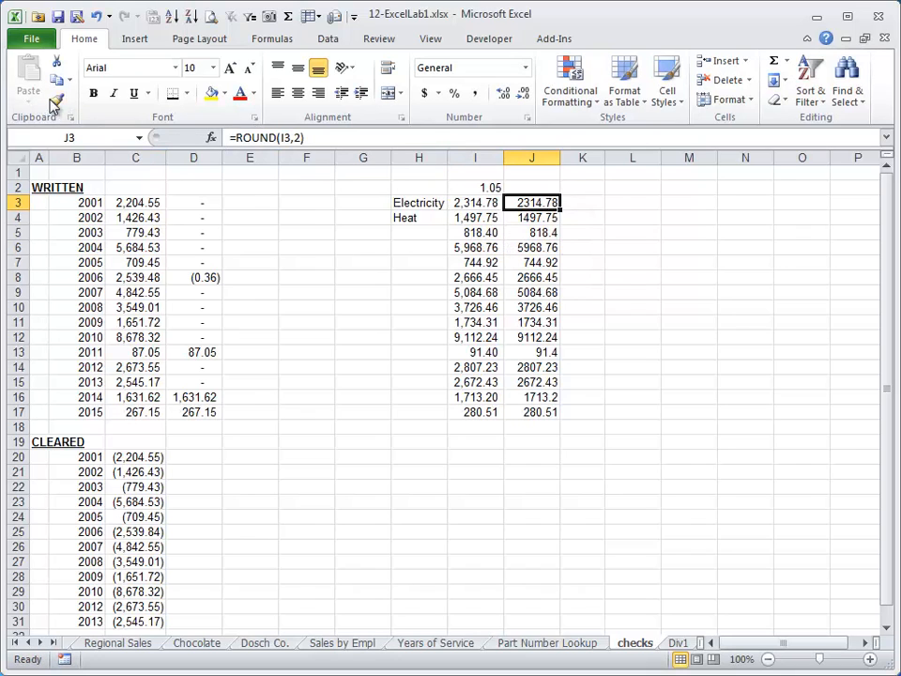
Mark I4 for cutting and undo the last action
left_click(455, 217)
key("ctrl+x")
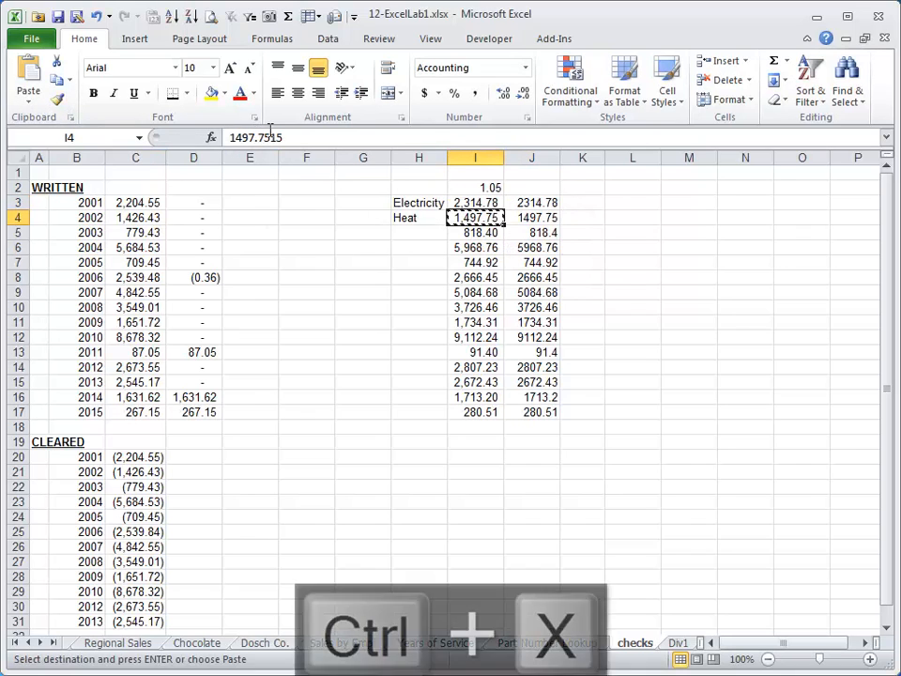
key("ctrl+z")
Copy I3 and examine the Paste Special options and the gallery of paste choices
key("ctrl+c")
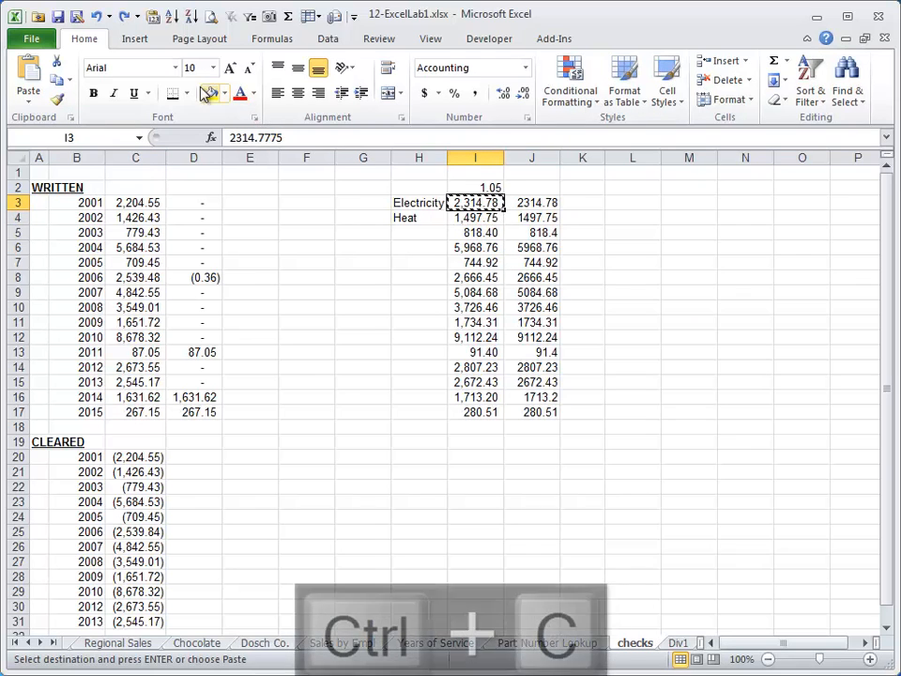
left_click(28, 101)
left_click(57, 276)
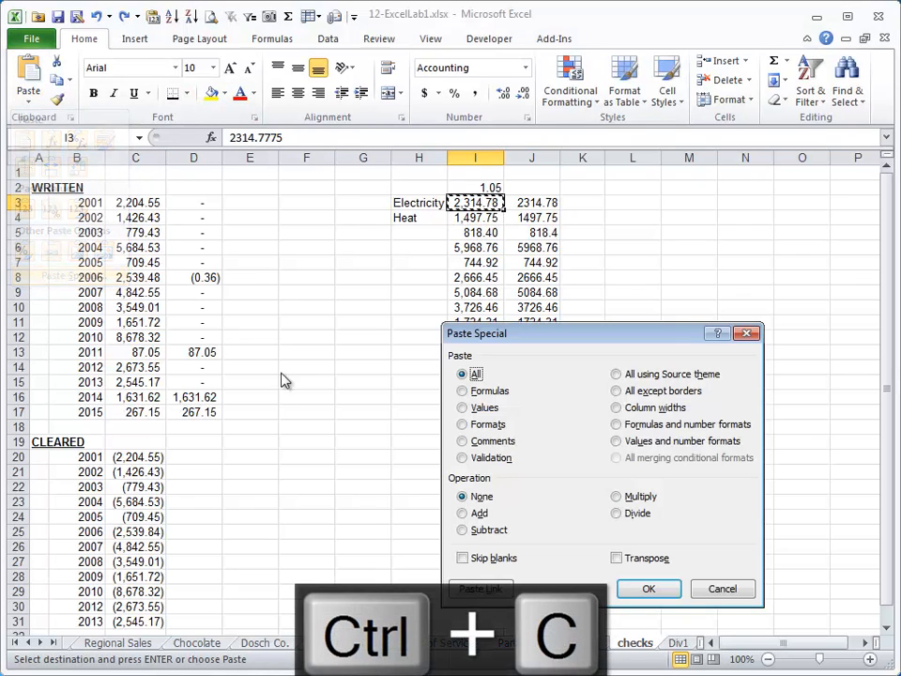
left_click_drag(554, 333, 316, 155)
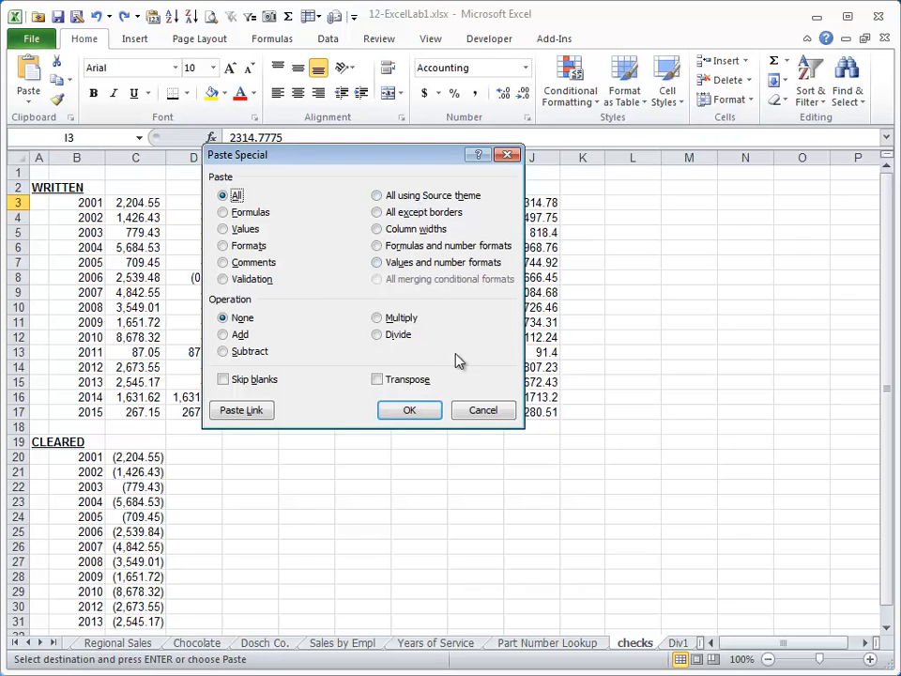
left_click(432, 413)
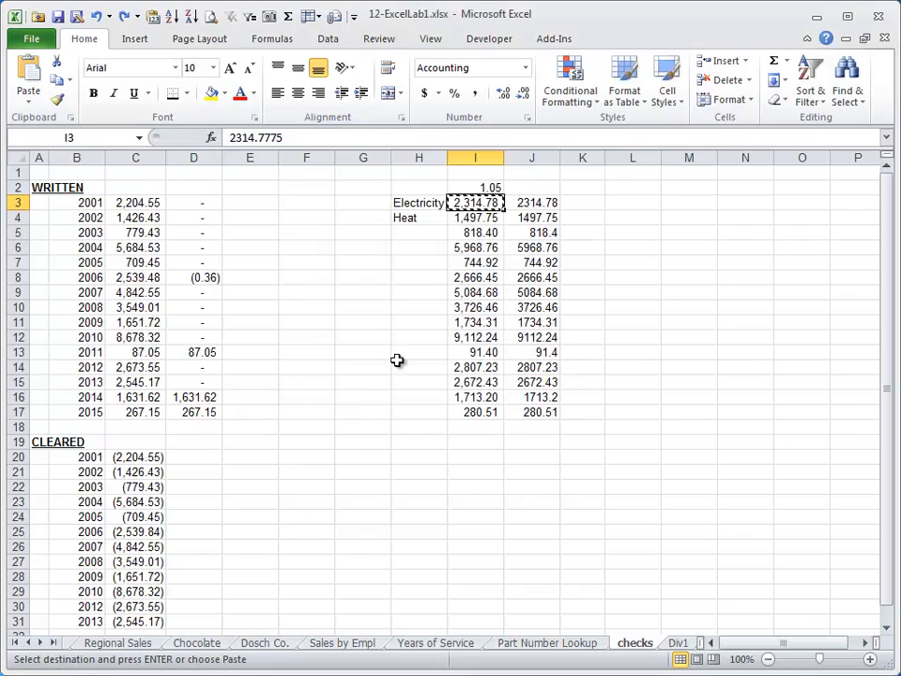
left_click(28, 94)
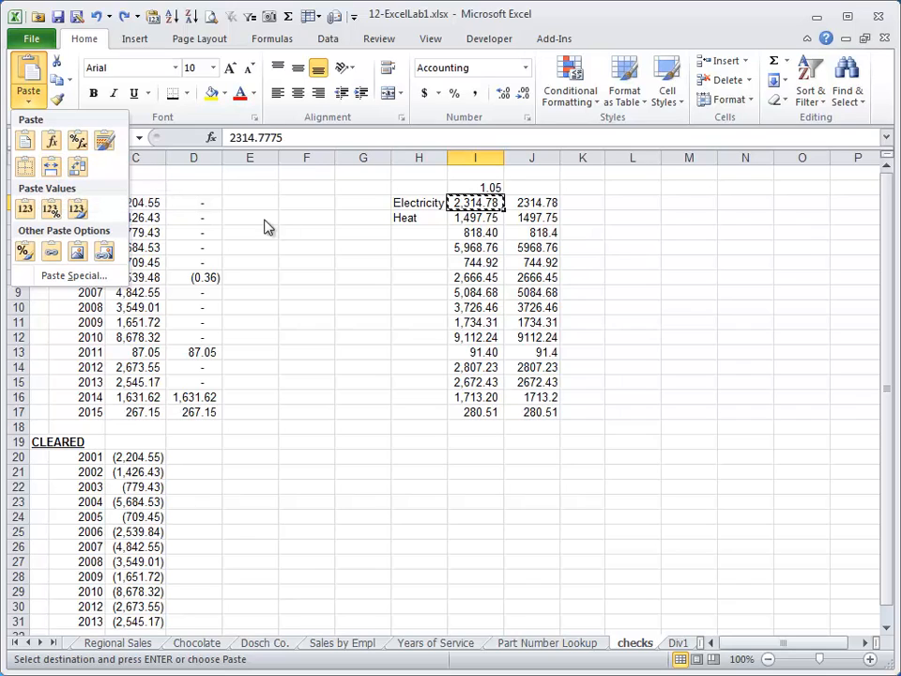
key("Escape")
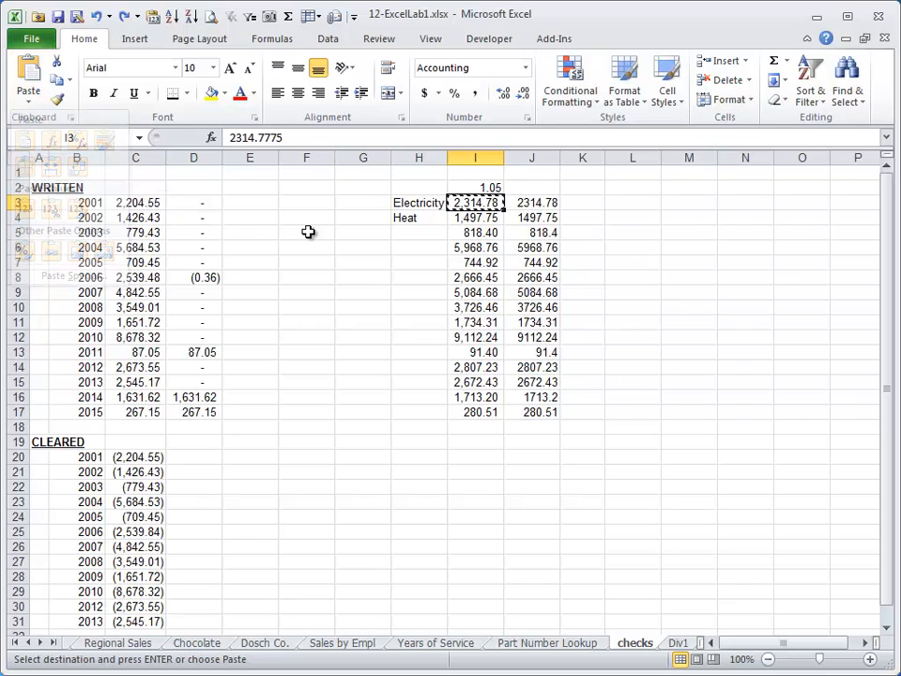